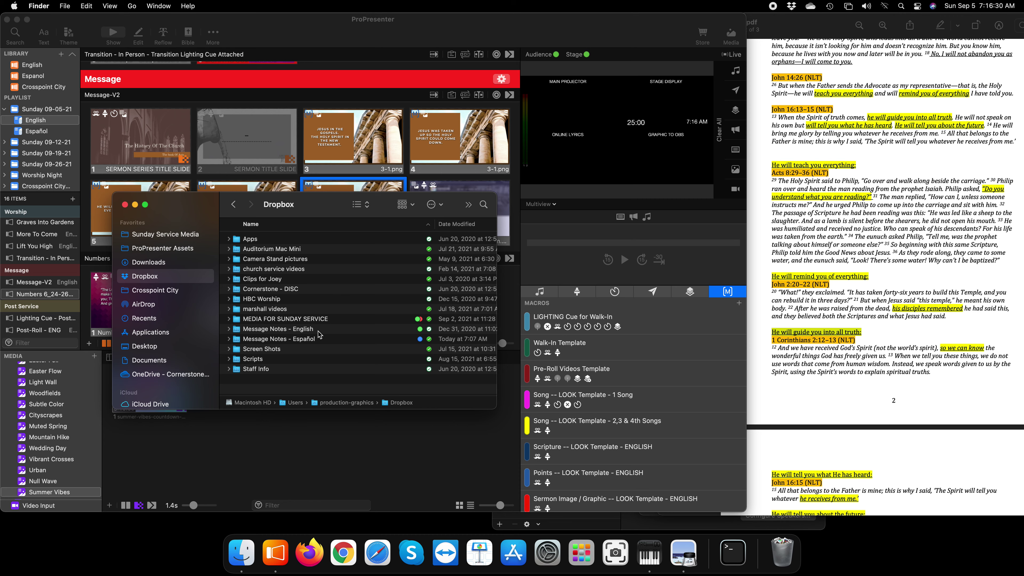
- Open Acts.pdf from the Dropbox folder Message Notes - English, under 2021, THE NEW COVENANT, Acts
double_click(245, 331)
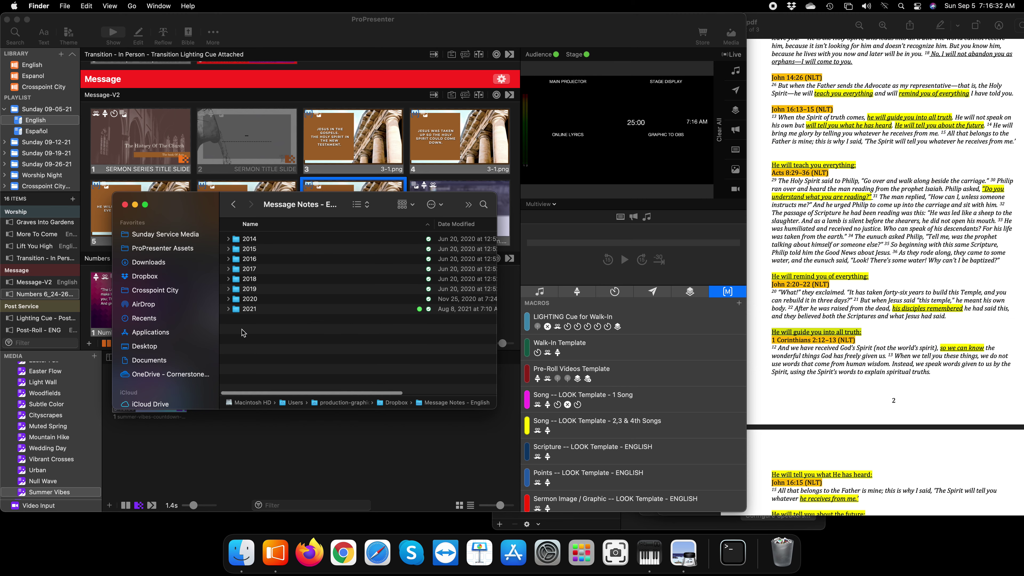
double_click(246, 310)
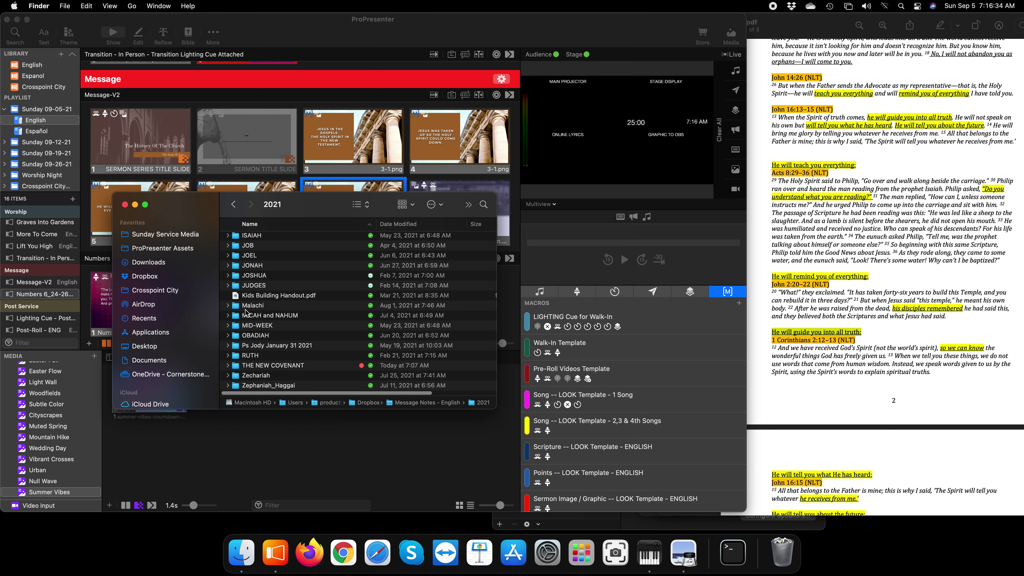
scroll(299, 355, "down", 2)
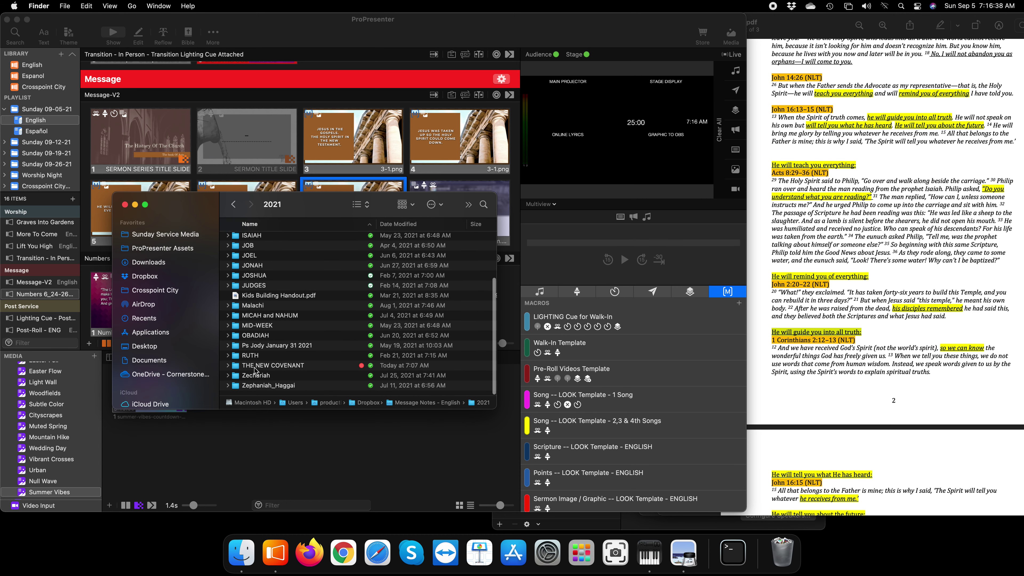
double_click(241, 366)
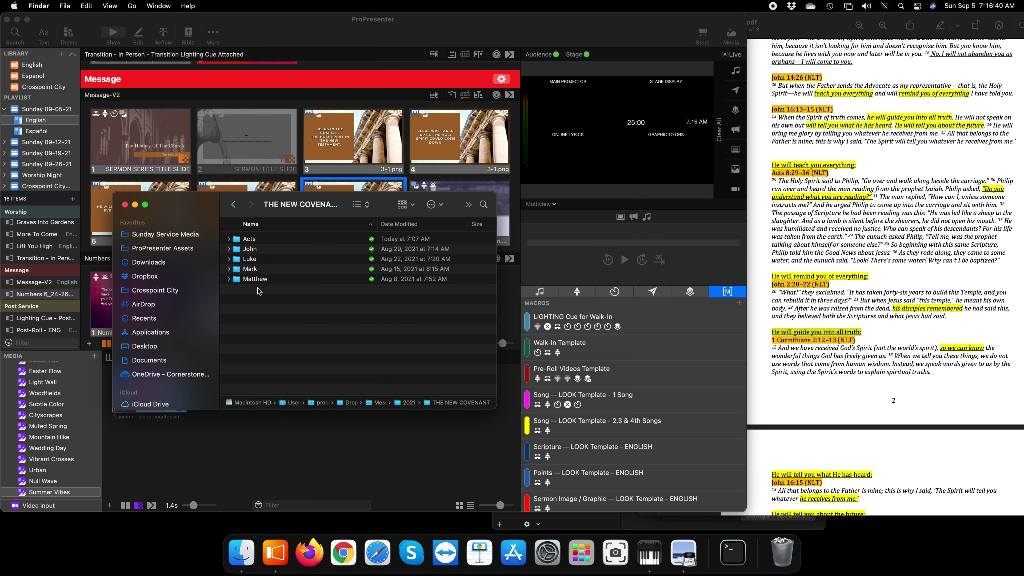
left_click(243, 242)
double_click(243, 242)
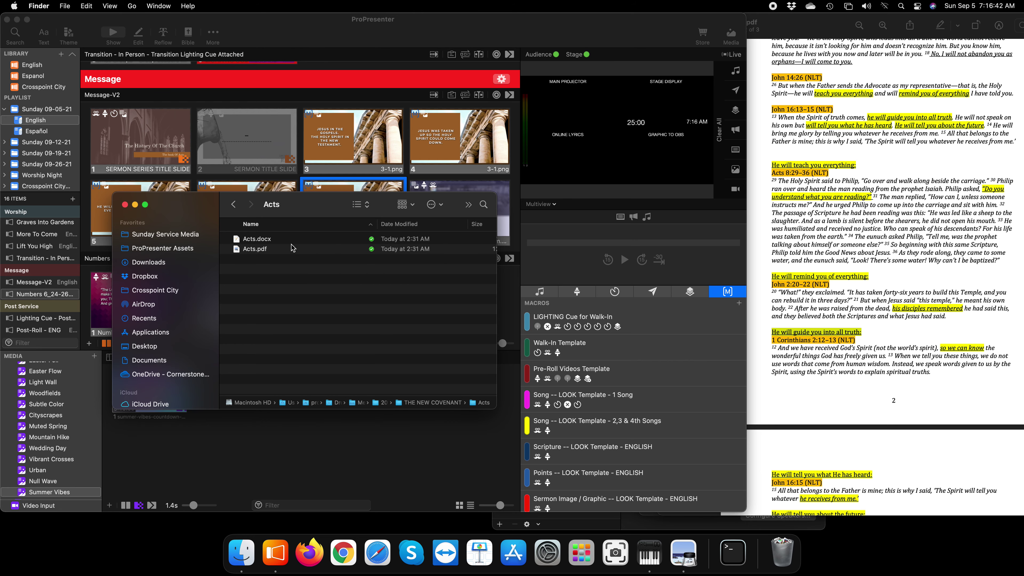
double_click(244, 250)
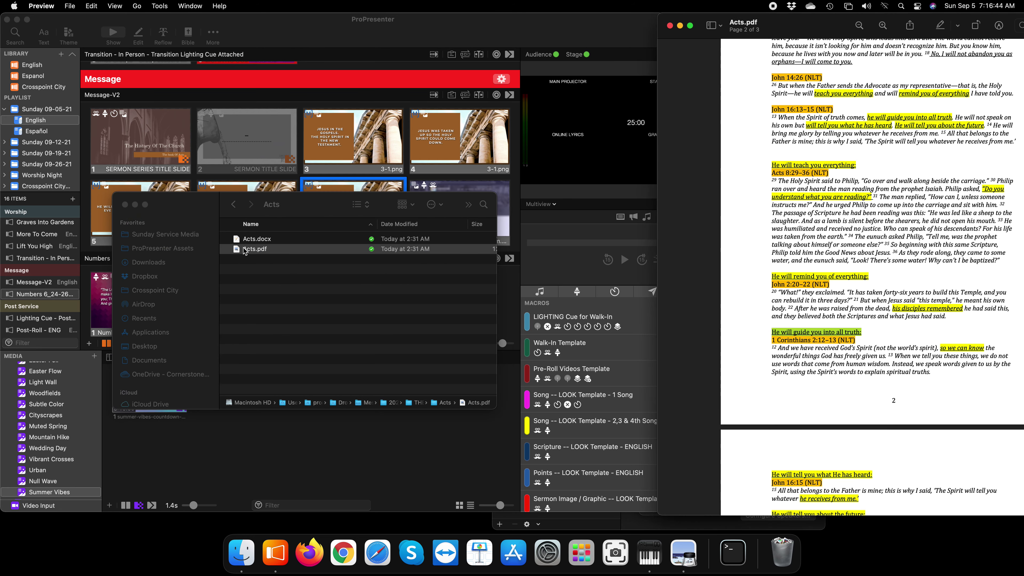
- Return to the Dropbox folder and open service 9-5-21.pdf from Message Notes - Español
left_click(234, 204)
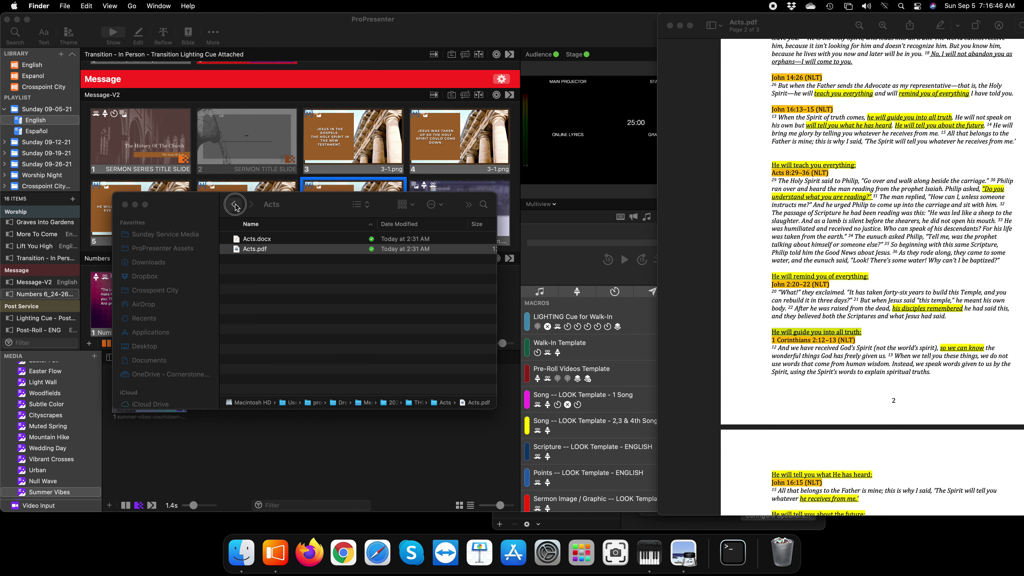
left_click(233, 205)
left_click(234, 204)
left_click(233, 204)
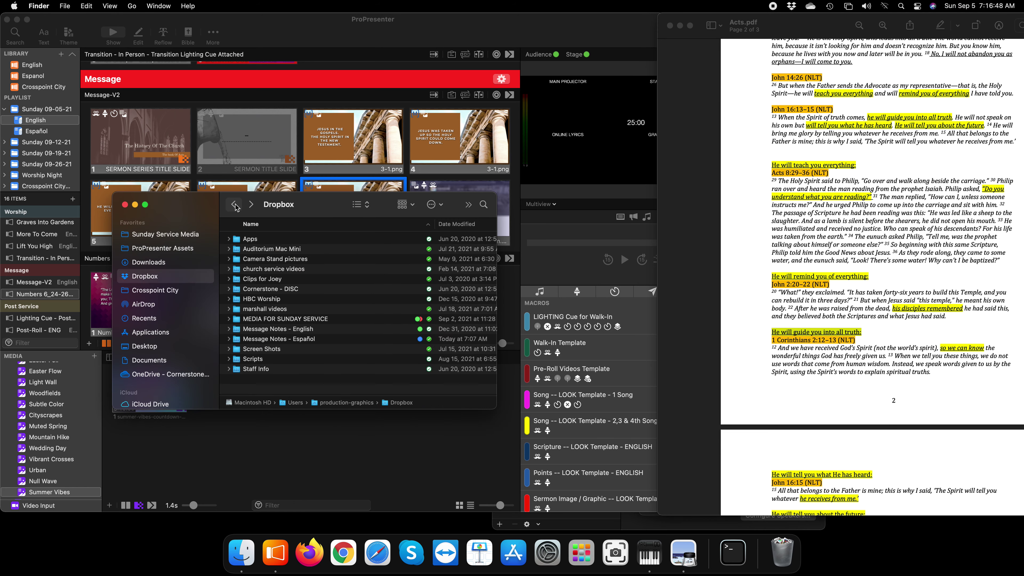
left_click(234, 205)
left_click(250, 204)
double_click(249, 339)
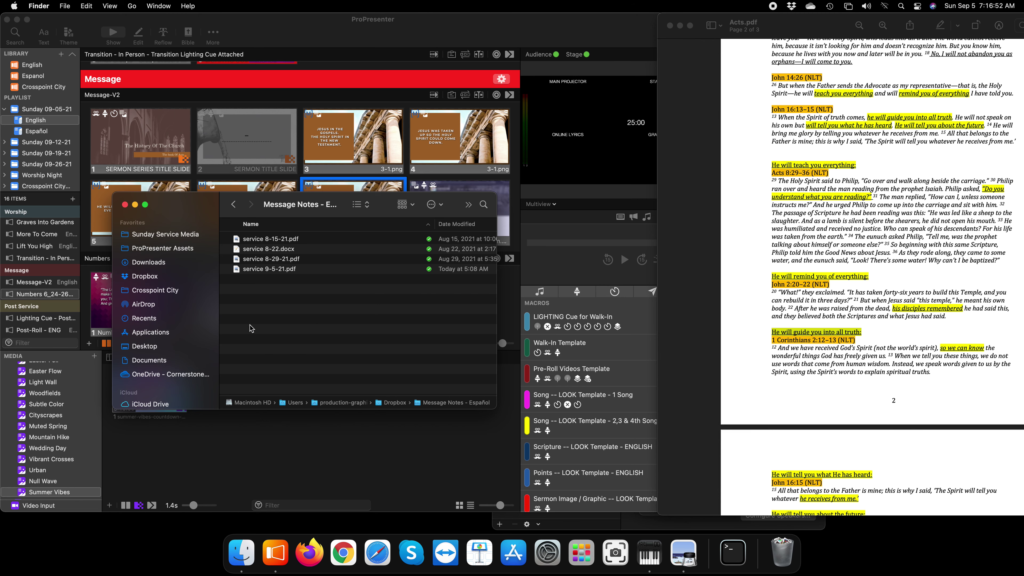
left_click(266, 296)
left_click(282, 270)
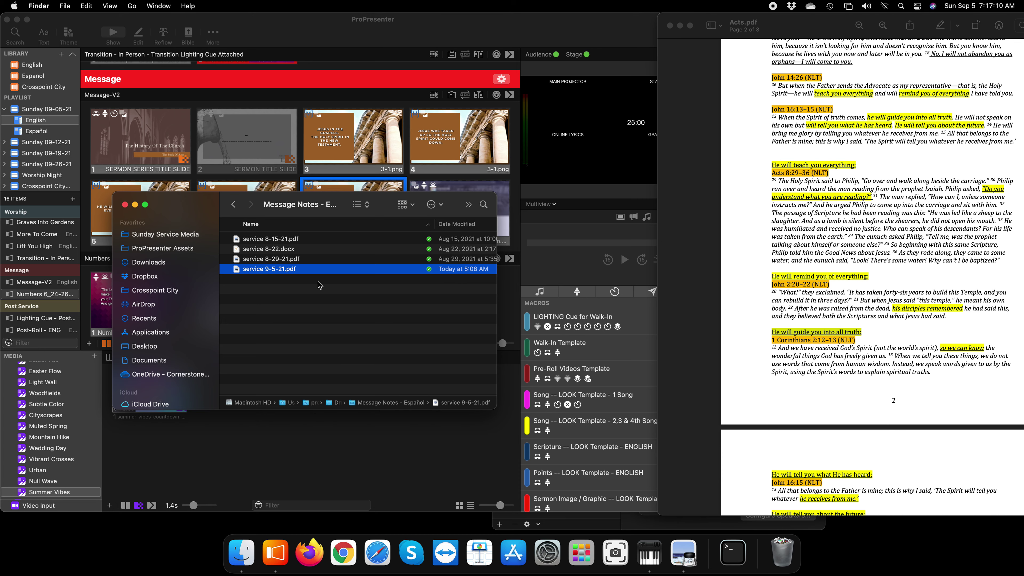
left_click(285, 289)
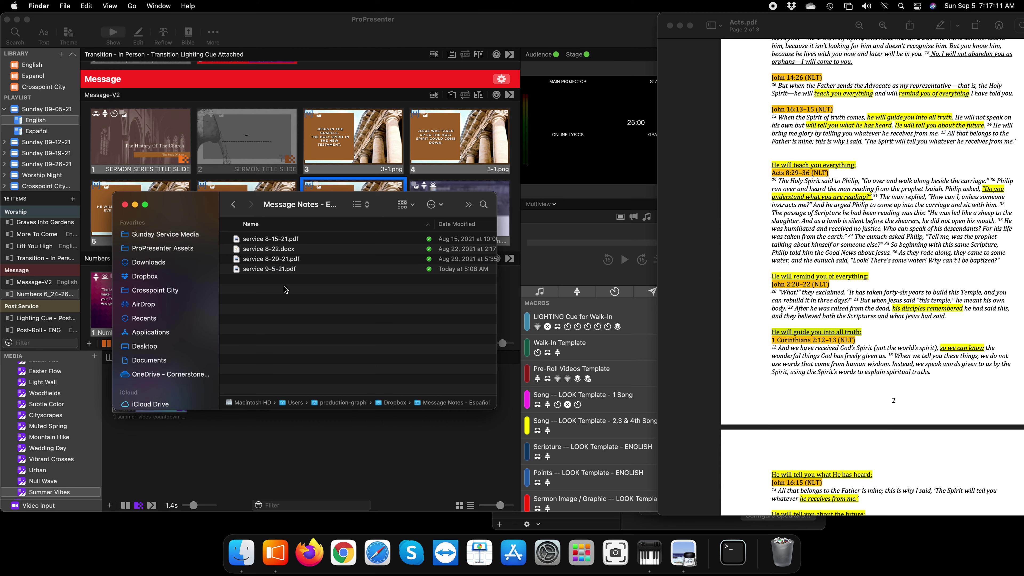
double_click(265, 276)
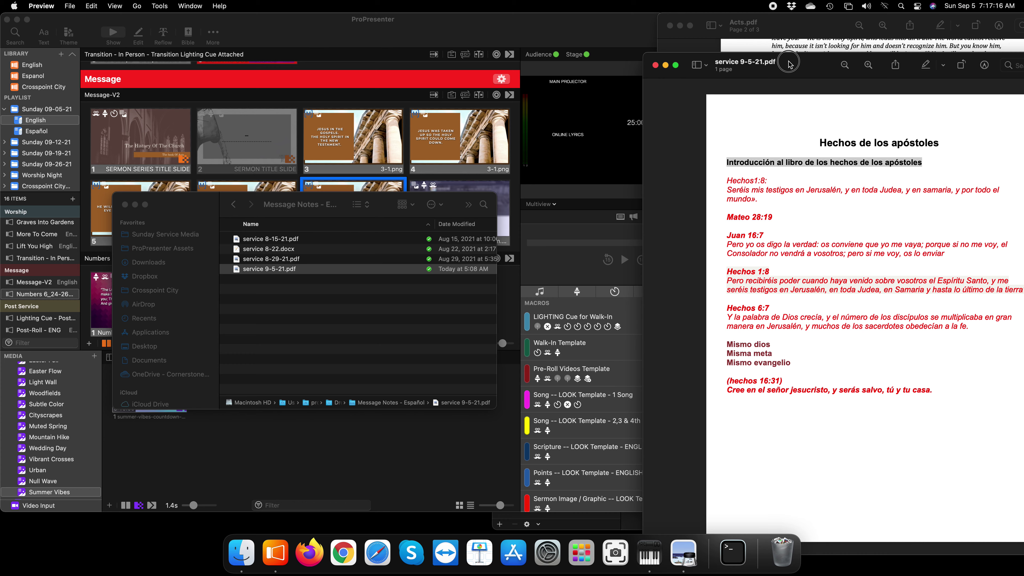
- Close the Finder window and place Acts.pdf in front of the Spanish notes, showing its first page
key("super+w")
left_click(125, 205)
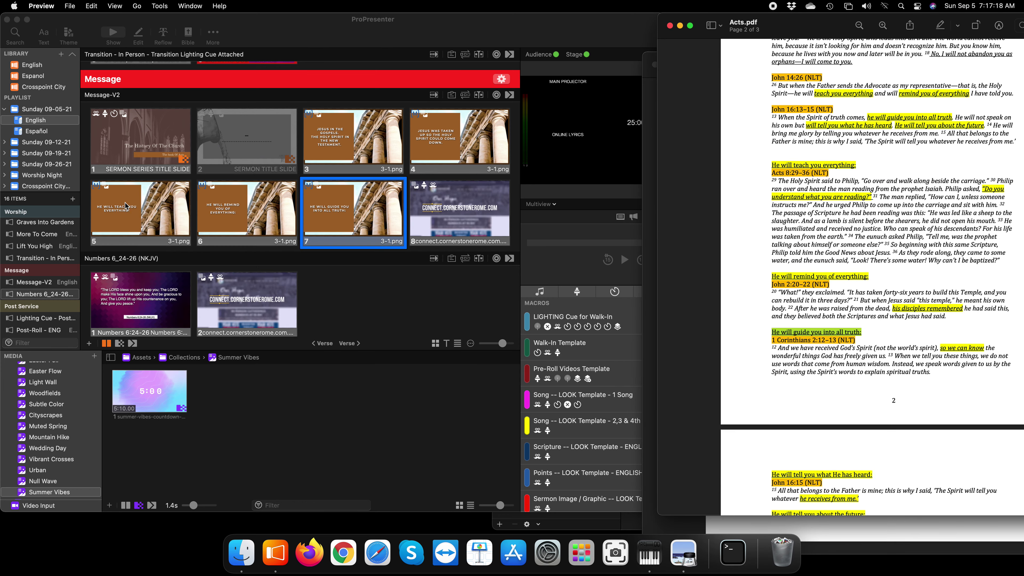
left_click_drag(792, 25, 780, 18)
scroll(833, 125, "up", 15)
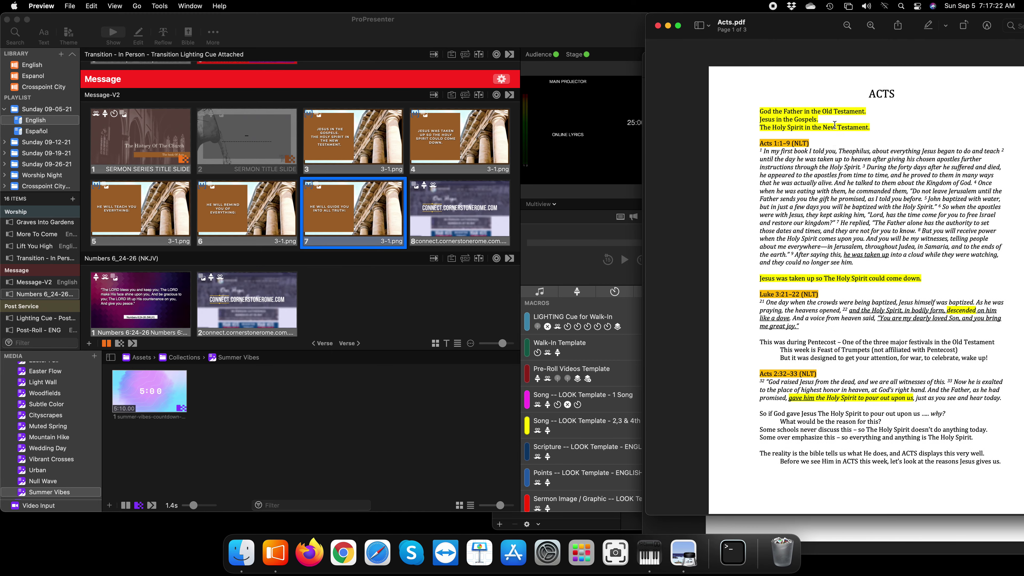
- Copy the highlighted lines "Jesus in the Gospels. The Holy Spirit in the New Testament." from the first page of Acts.pdf
left_click(350, 226)
scroll(151, 189, "up", 3)
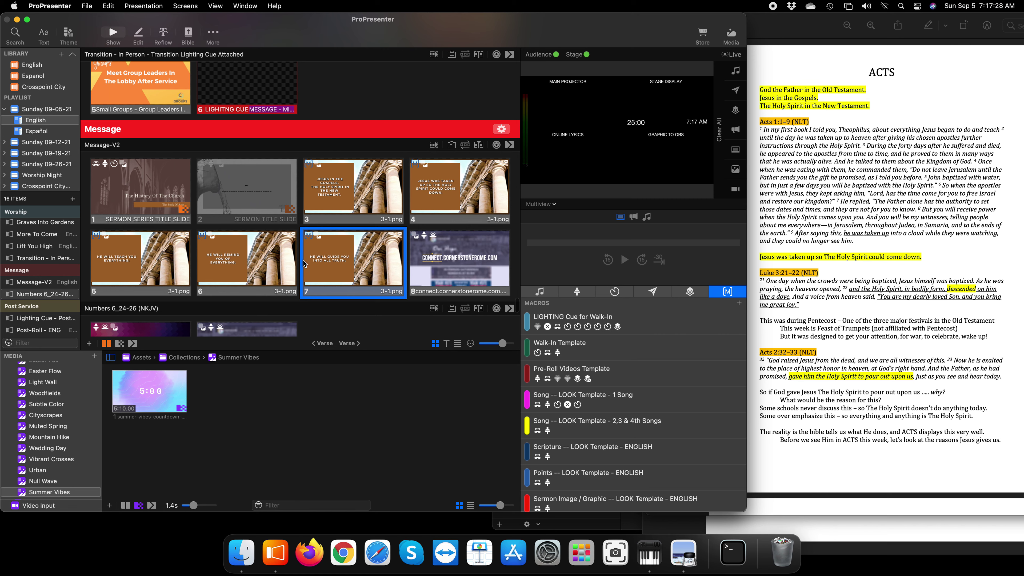
left_click(880, 102)
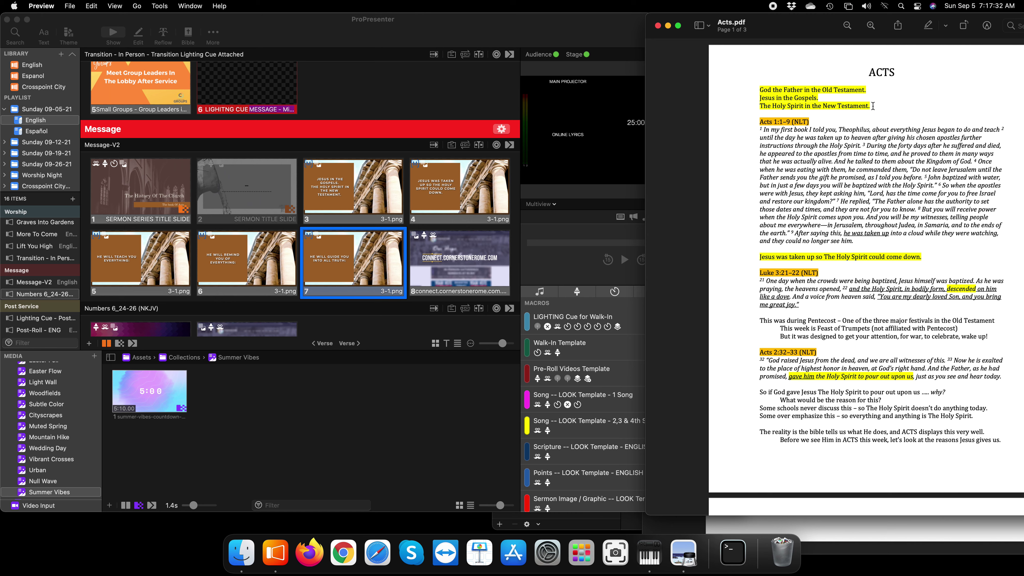
left_click_drag(873, 105, 763, 92)
left_click(762, 92)
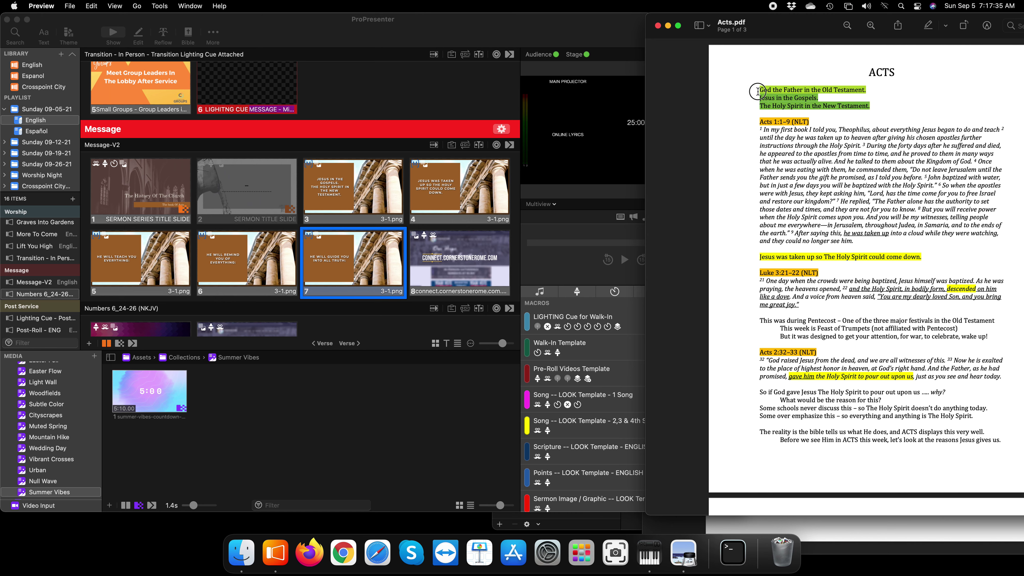
right_click(783, 91)
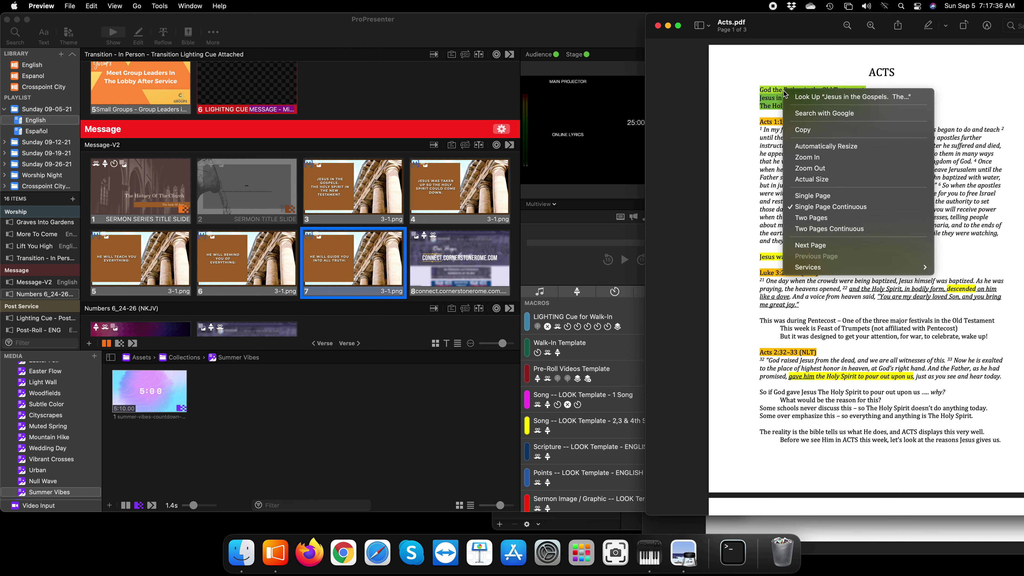
left_click(810, 130)
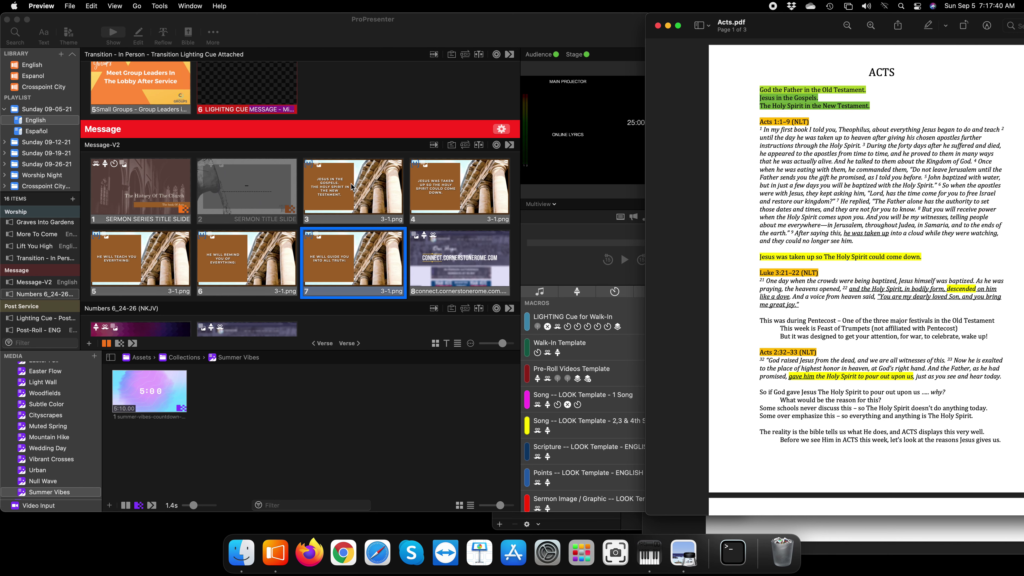
- Replace slide 3's text in Message-V2 with the copied lines, matching the slide's style, and remove the trailing line break
left_click(337, 192)
right_click(337, 192)
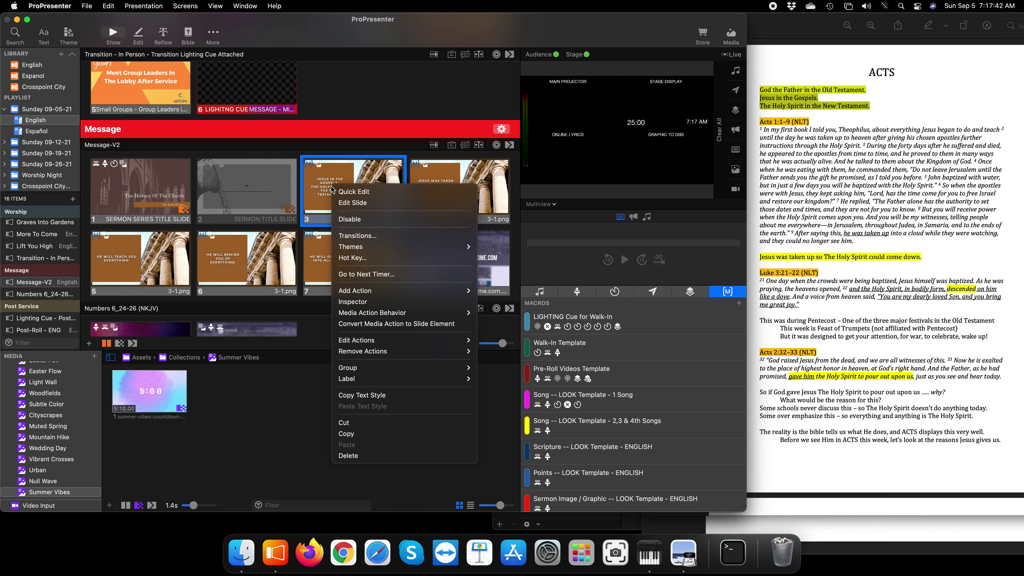
left_click(364, 196)
left_click_drag(337, 198, 318, 181)
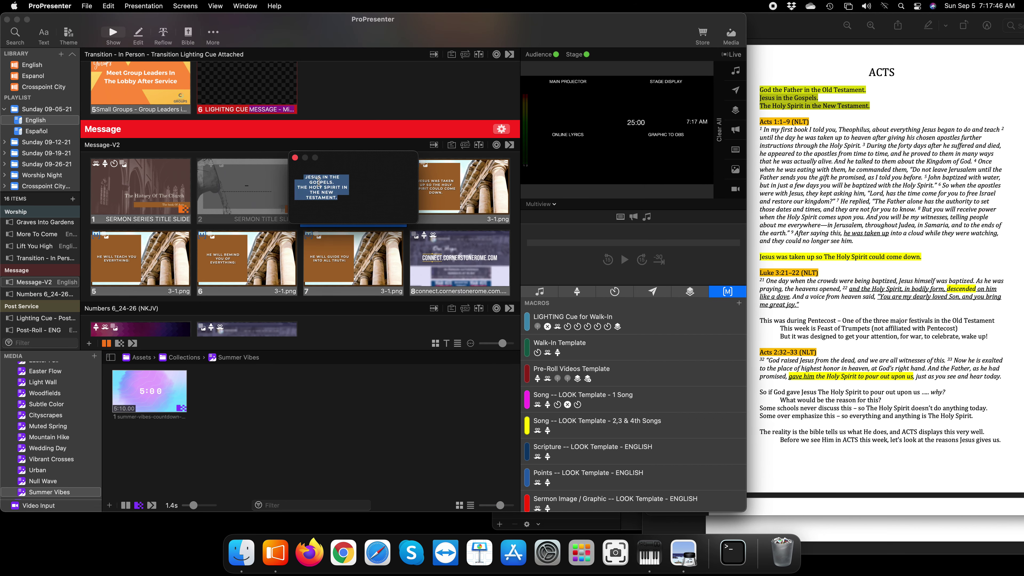
right_click(325, 185)
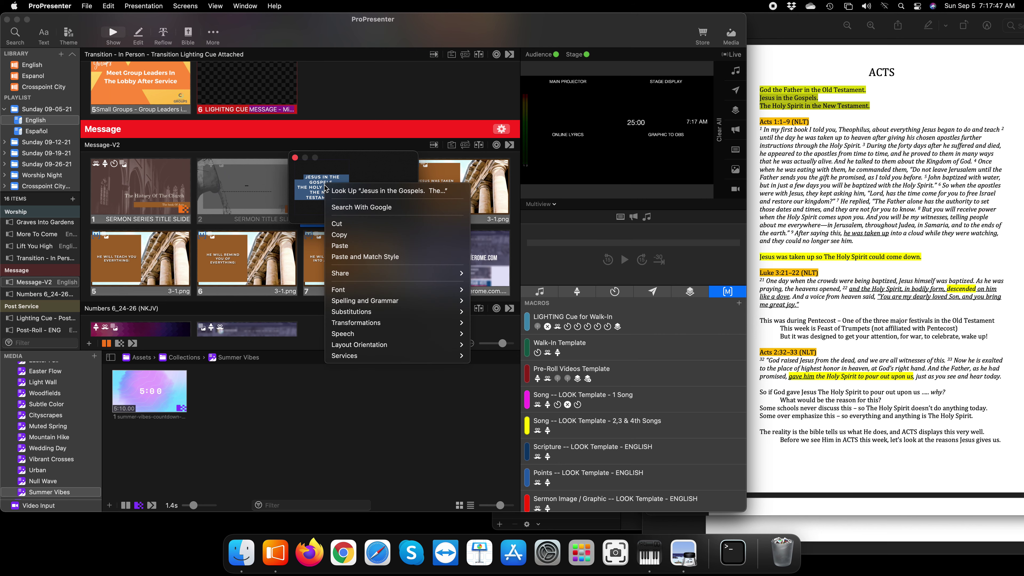
left_click(388, 259)
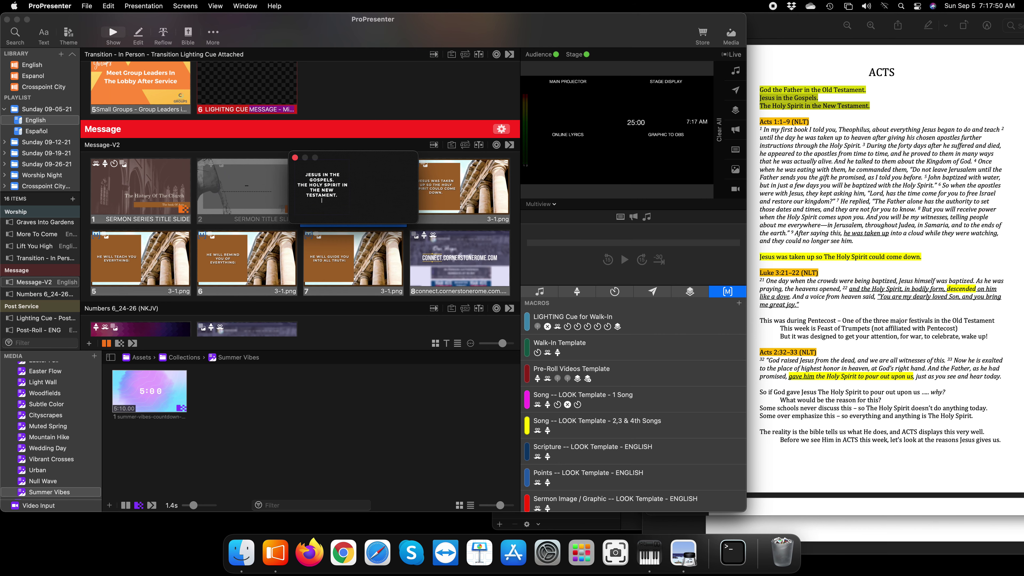
key("BackSpace")
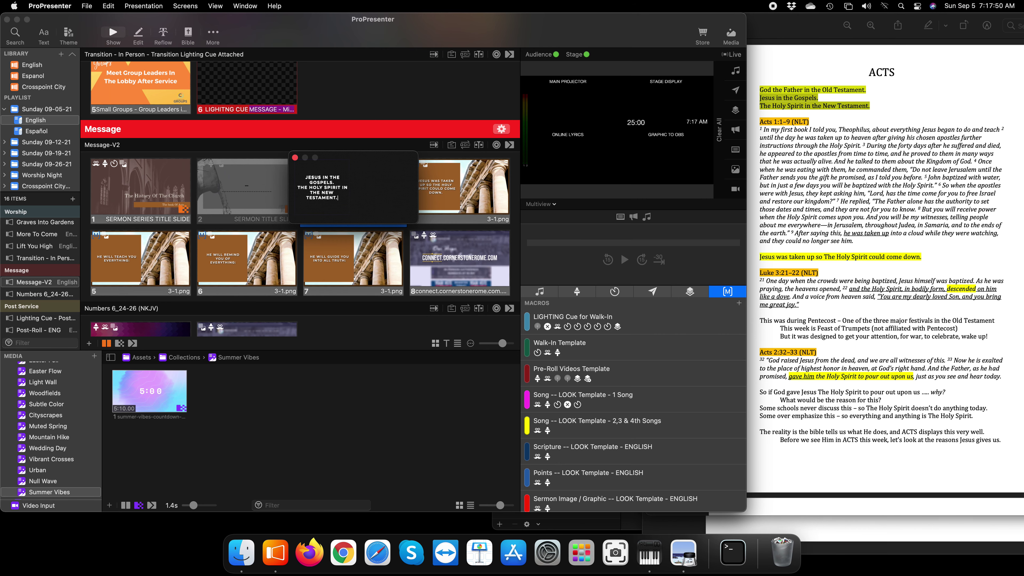
left_click(295, 158)
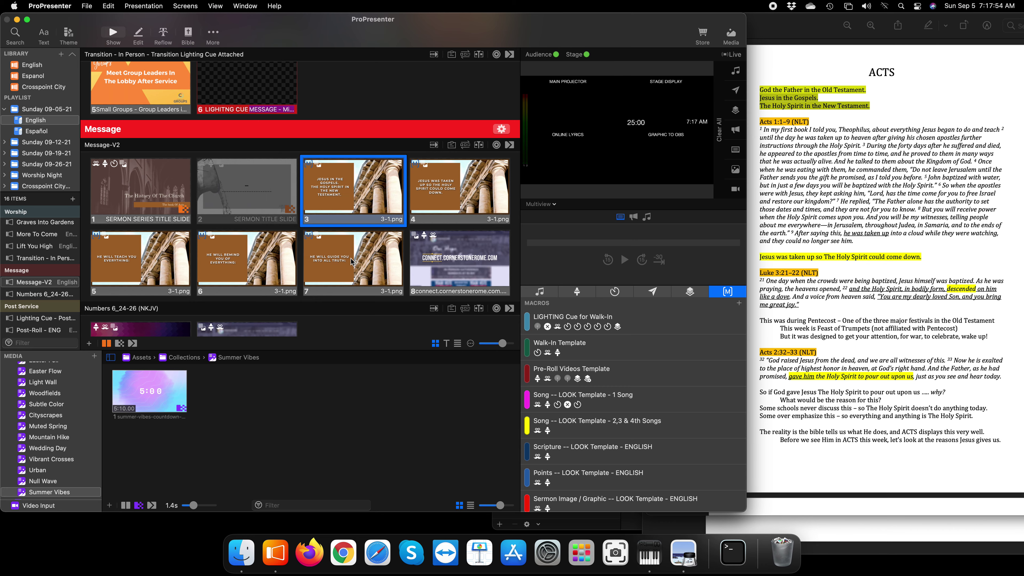
- Examine the highlighted points on pages 2 and 3 of Acts.pdf against the existing Message-V2 slides
scroll(796, 241, "down", 15)
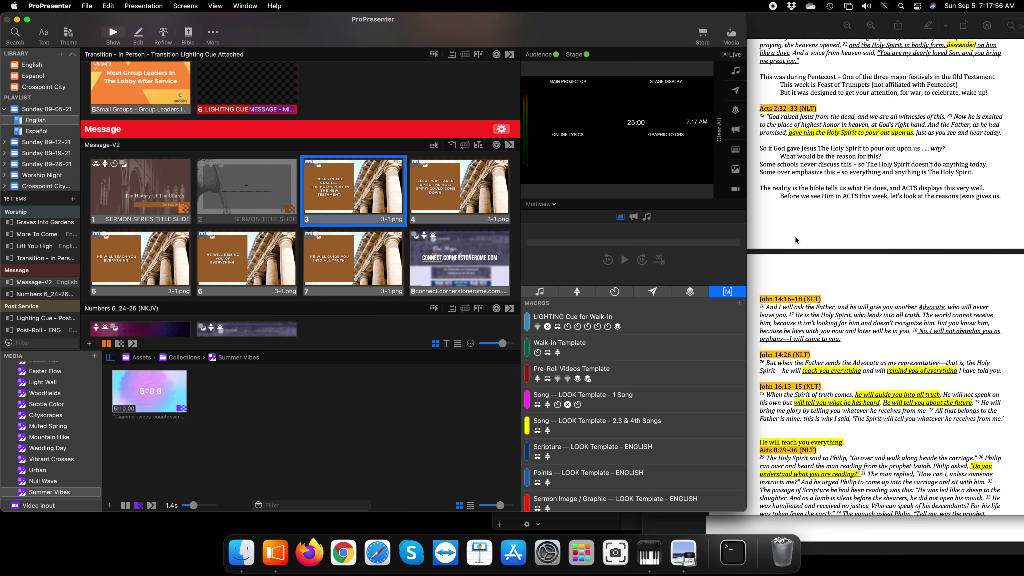
scroll(806, 290, "up", 2)
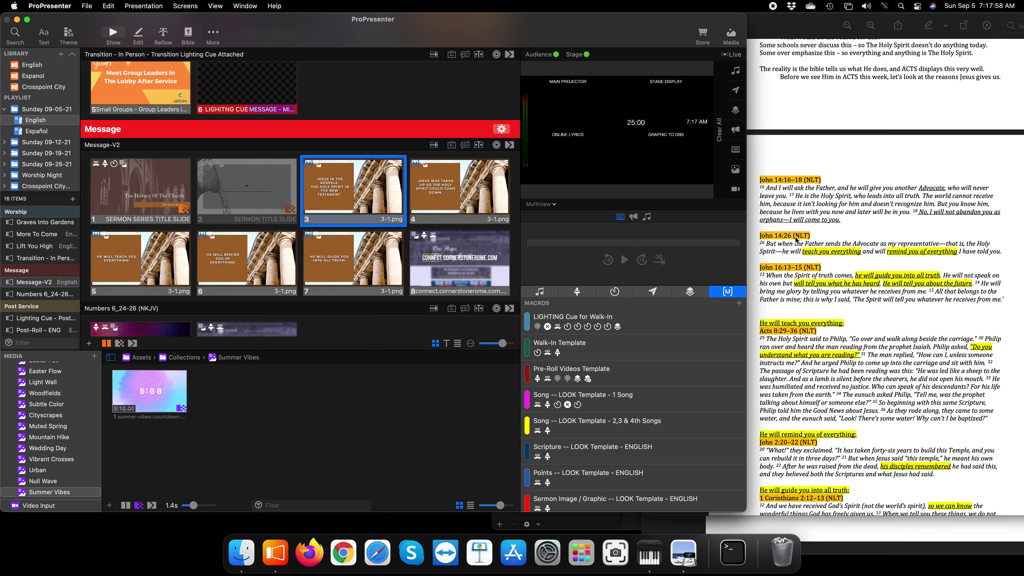
scroll(800, 333, "down", 3)
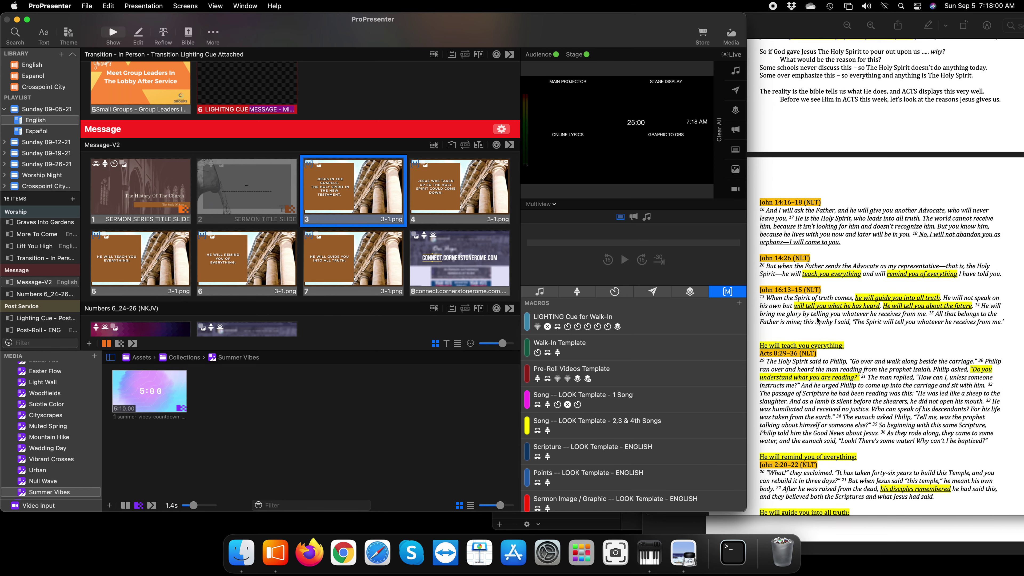
scroll(837, 407, "down", 6)
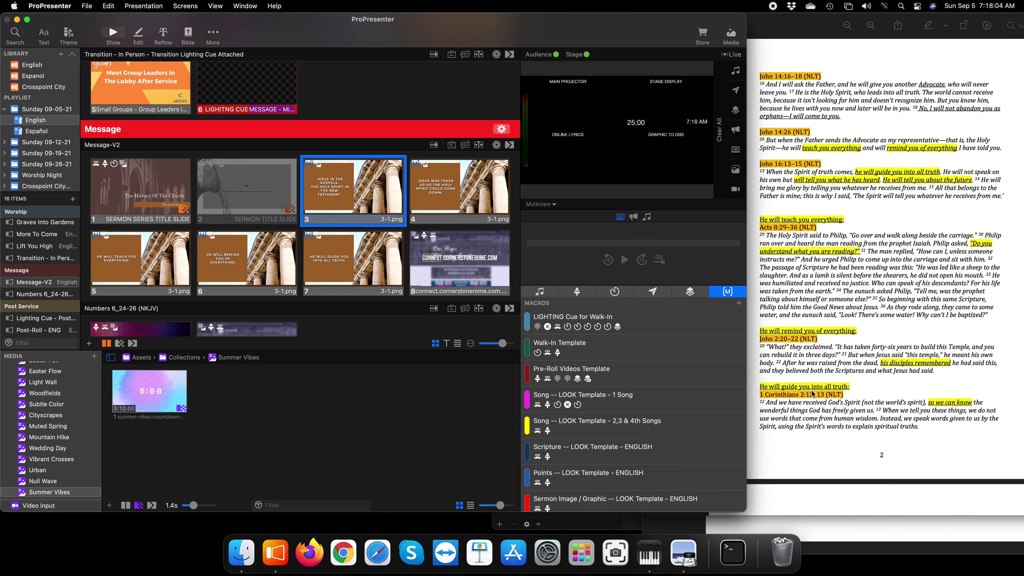
scroll(349, 268, "down", 3)
scroll(794, 326, "down", 15)
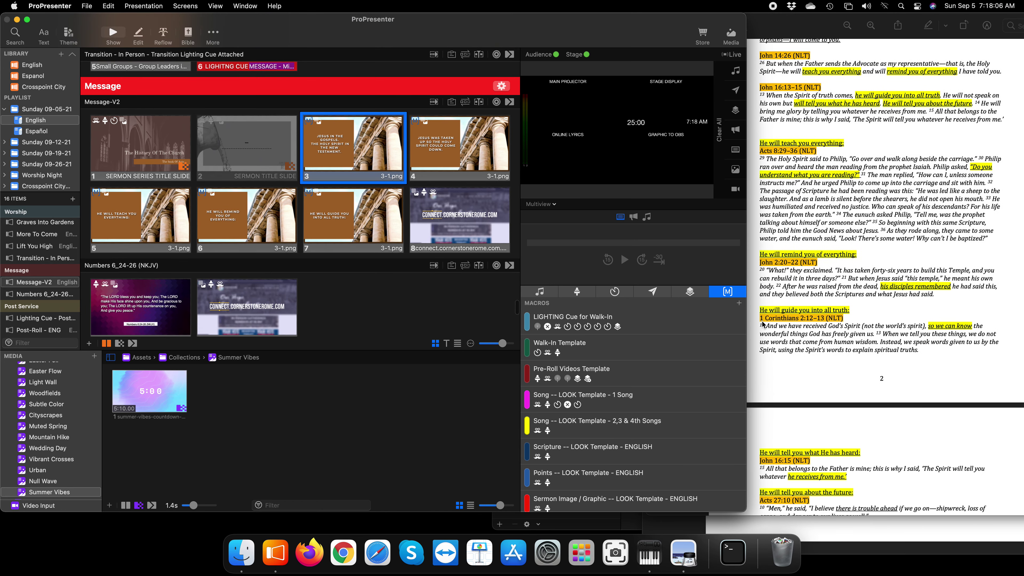
scroll(794, 326, "down", 5)
left_click(794, 239)
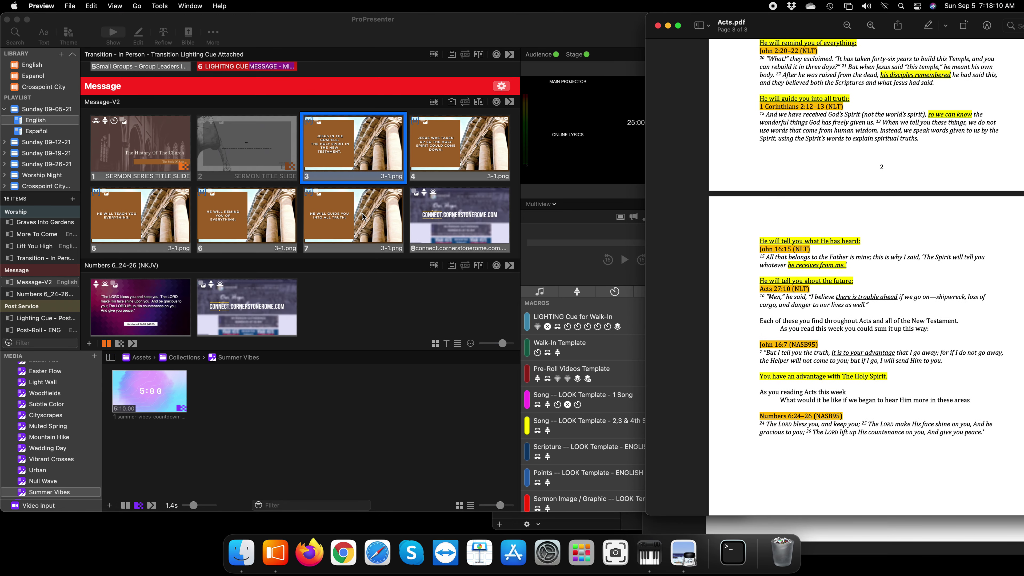
- Duplicate slide 7, "He will guide you into all truth", by copying it and pasting the copy directly after it
left_click(338, 258)
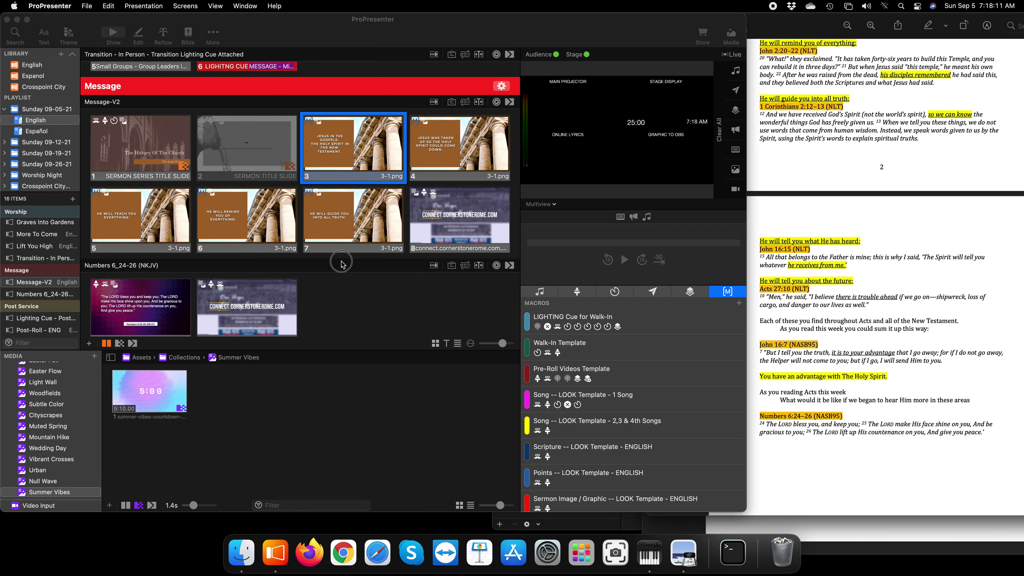
right_click(338, 229)
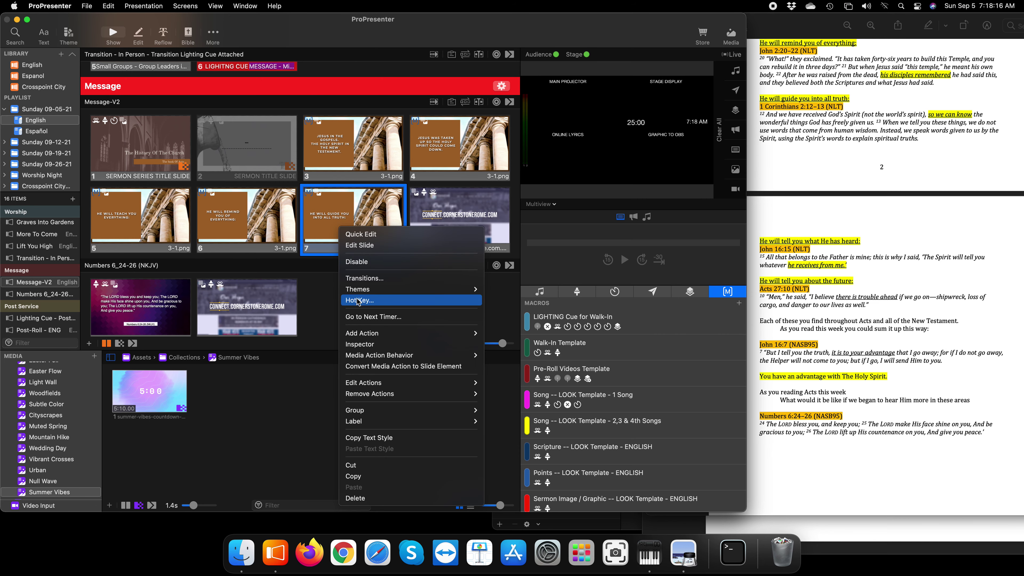
left_click(354, 475)
right_click(332, 233)
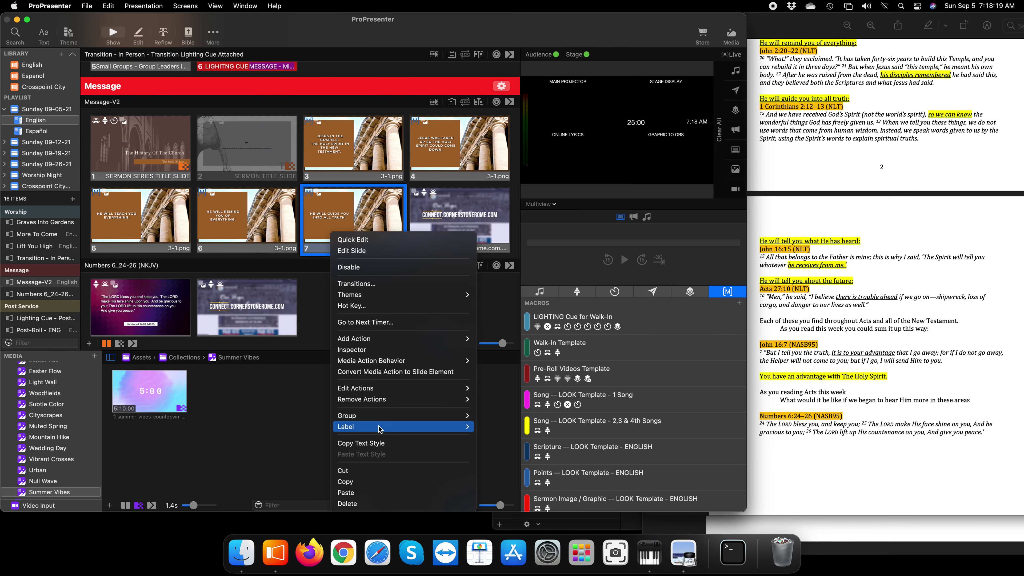
left_click(367, 493)
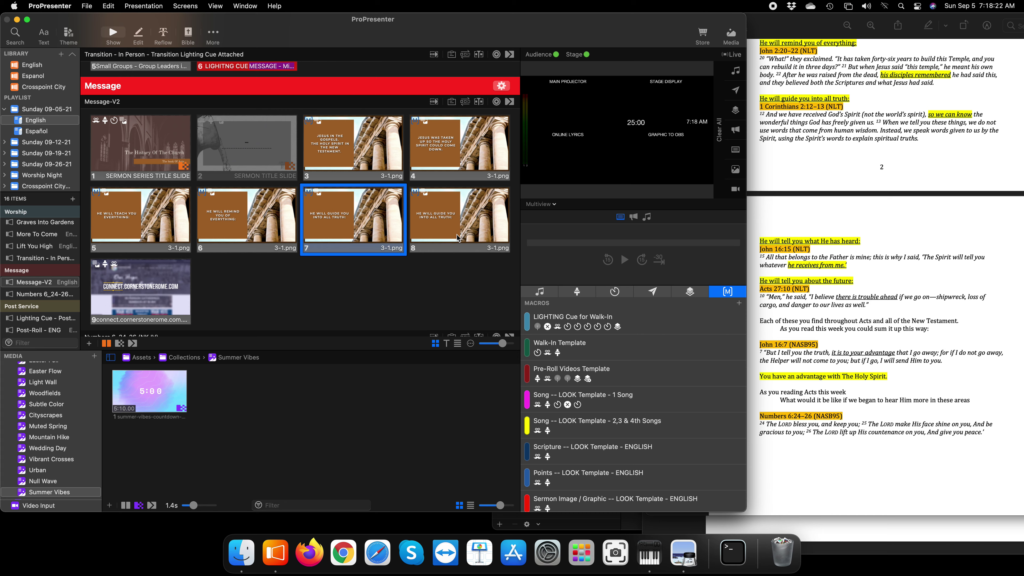
- Copy the highlighted line "He will tell you what He has heard:" from page 3 of Acts.pdf
left_click(843, 261)
scroll(841, 254, "up", 3)
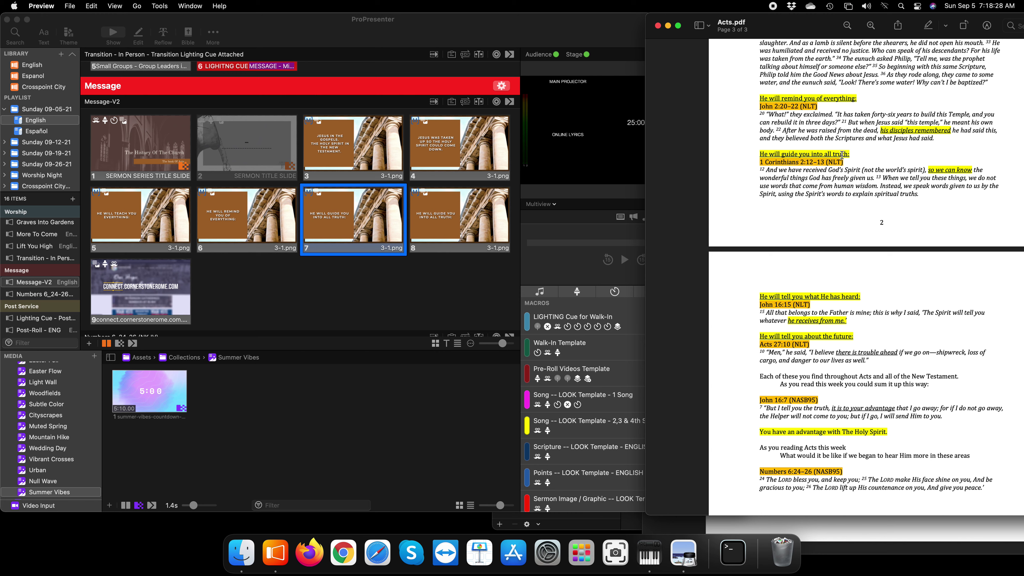
left_click(833, 297)
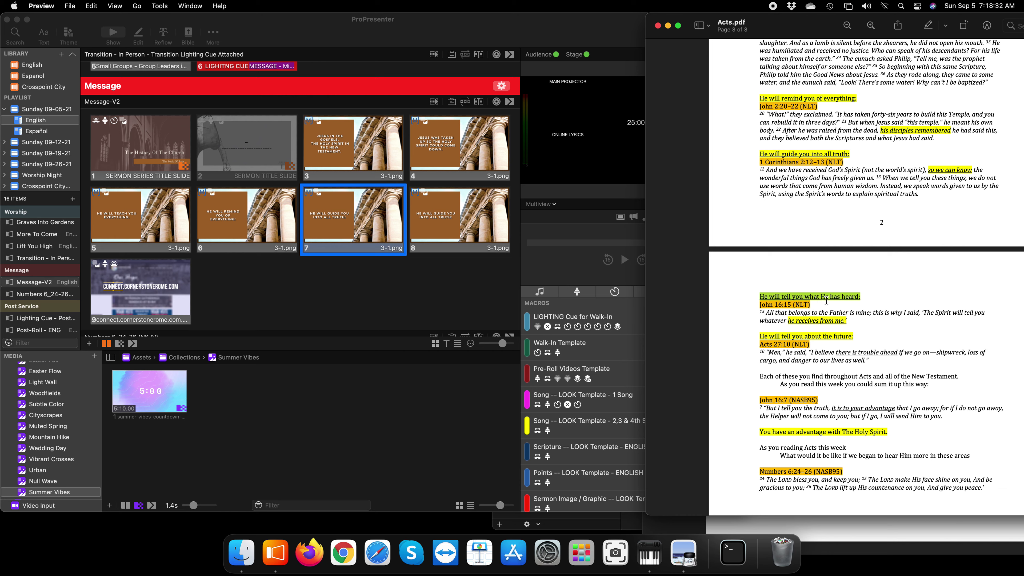
right_click(815, 295)
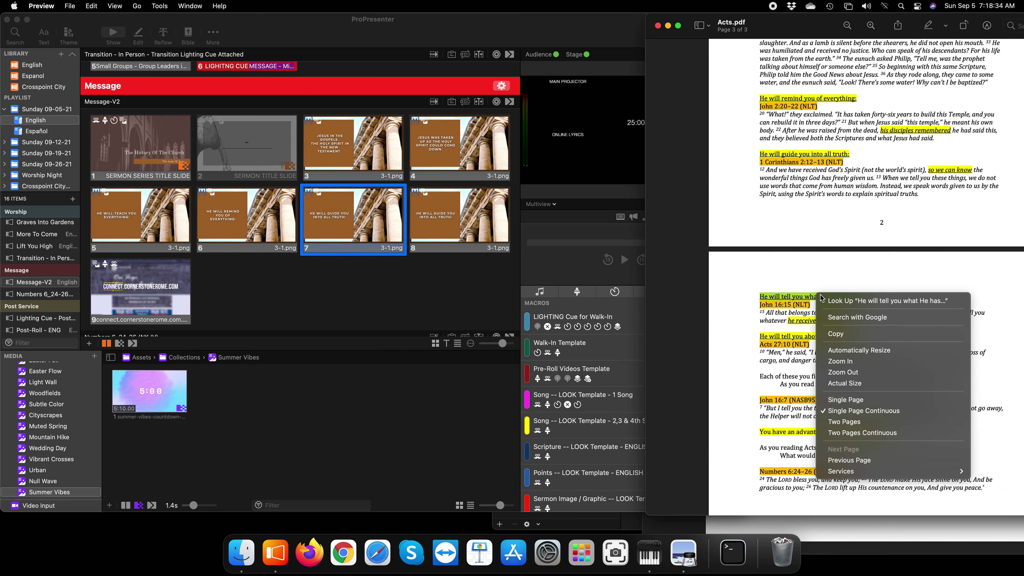
left_click(842, 336)
- Replace slide 8's text in Message-V2 with the copied line, matching the slide's existing style
left_click(443, 214)
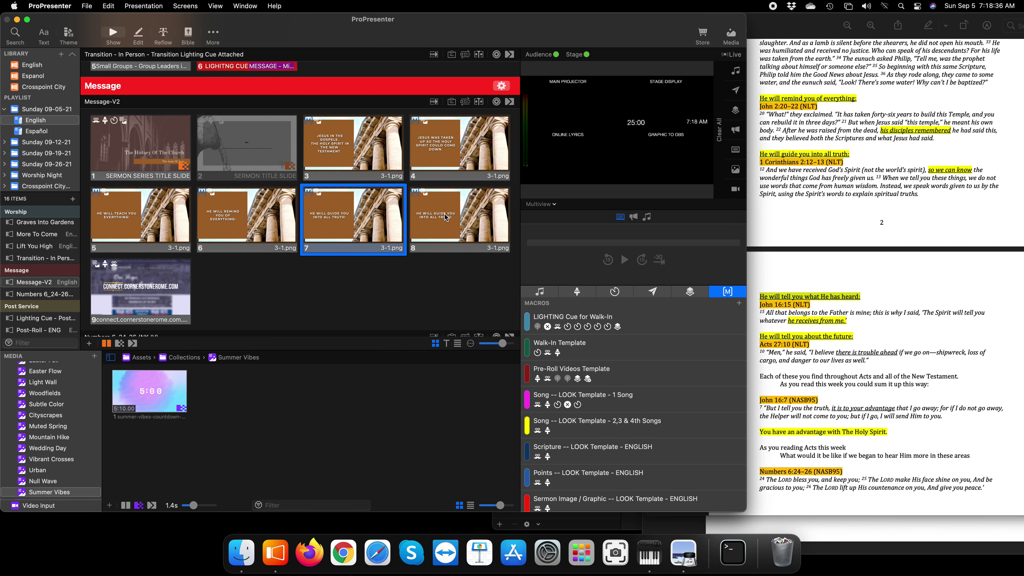
right_click(443, 213)
left_click(436, 225)
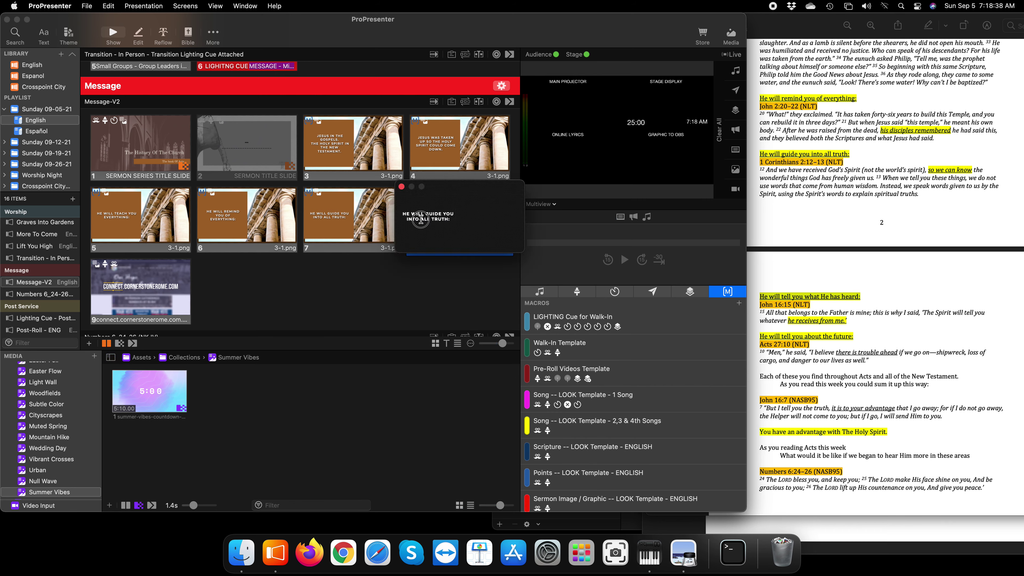
triple_click(431, 217)
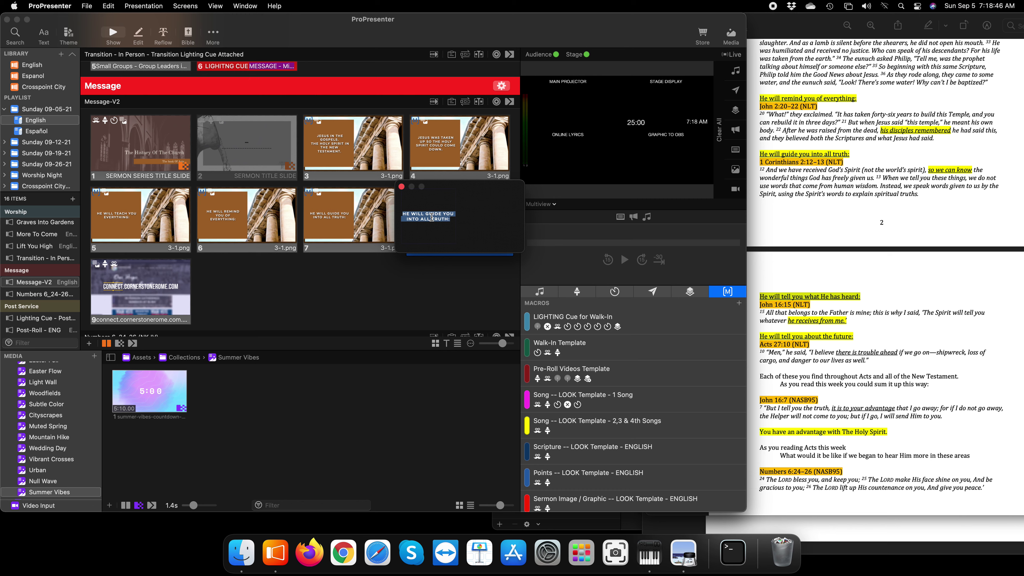
right_click(431, 217)
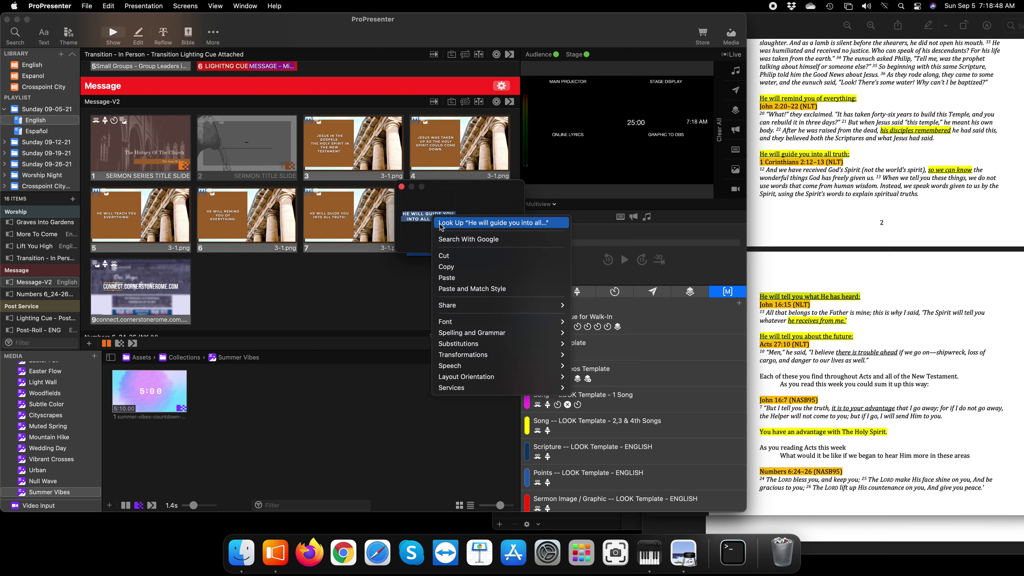
left_click(487, 289)
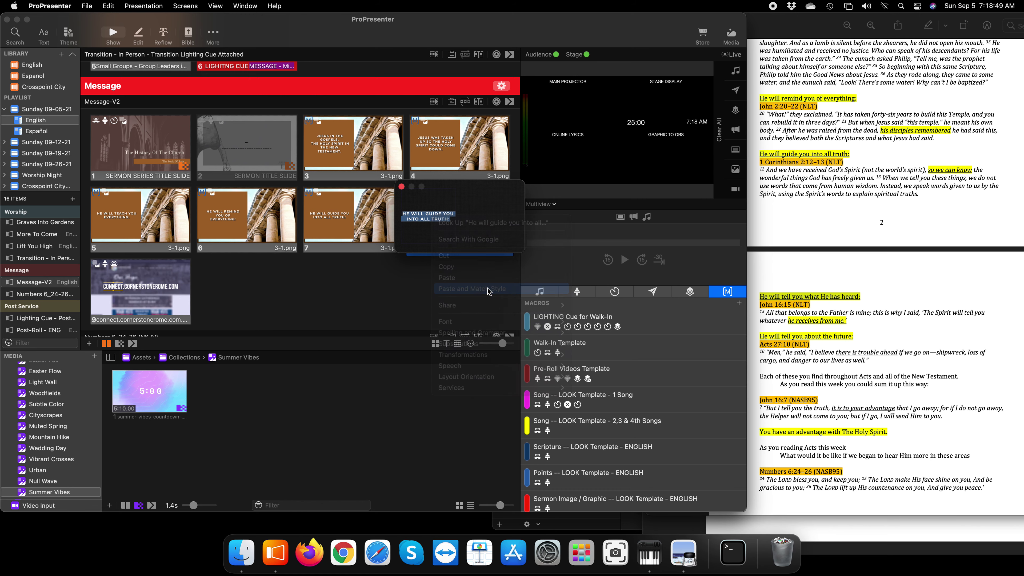
left_click(402, 187)
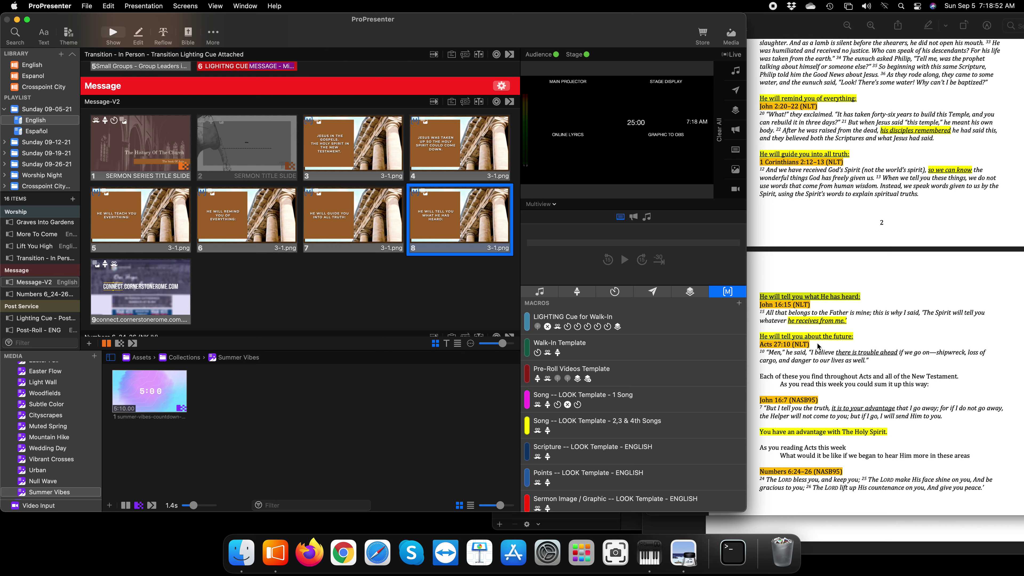
- Duplicate slides 7 and 8 together by copying both and pasting the copies directly after slide 8
left_click(826, 343)
scroll(848, 394, "down", 2)
scroll(847, 394, "down", 3)
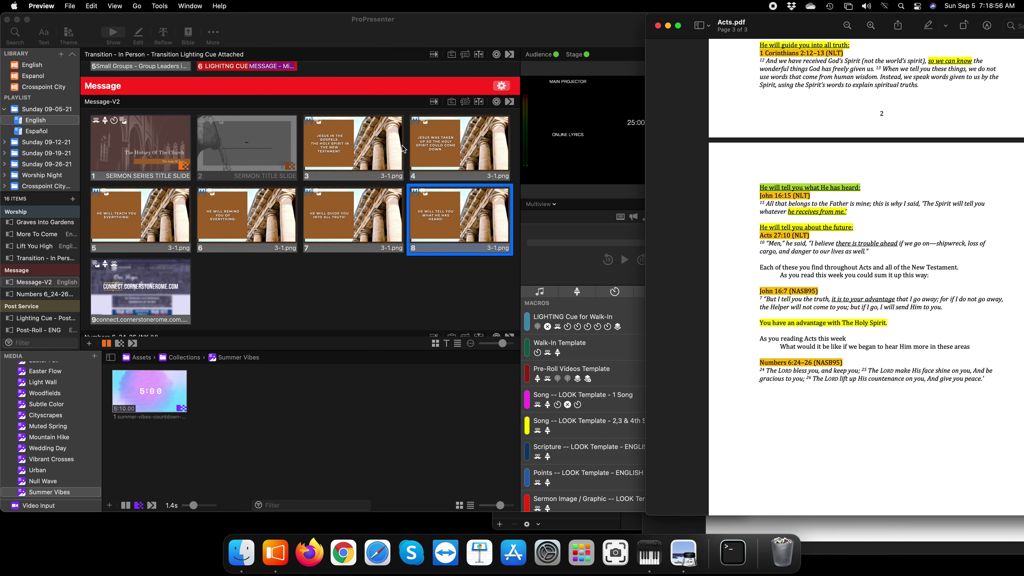
left_click(456, 274)
left_click(336, 230)
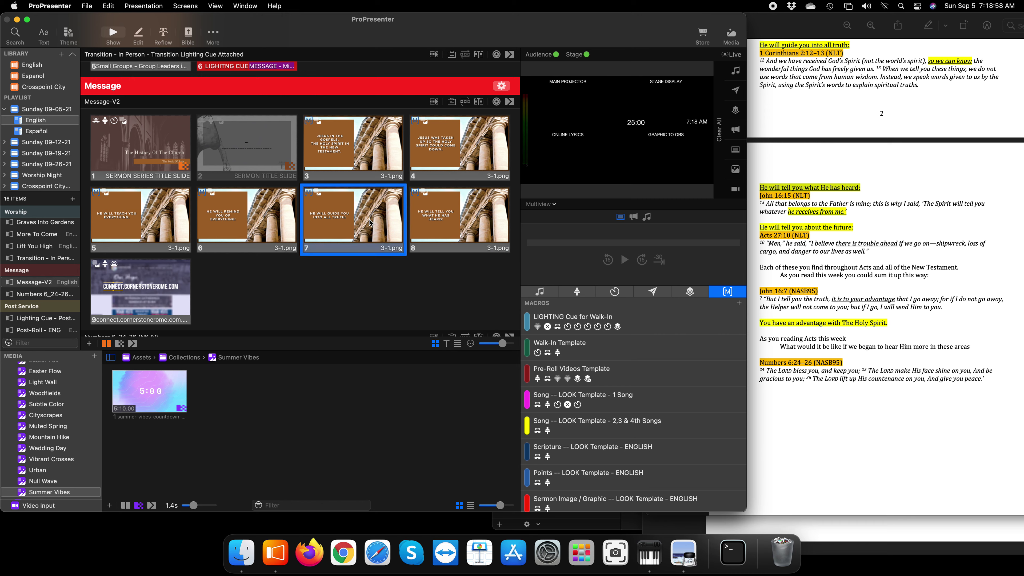
left_click(441, 290)
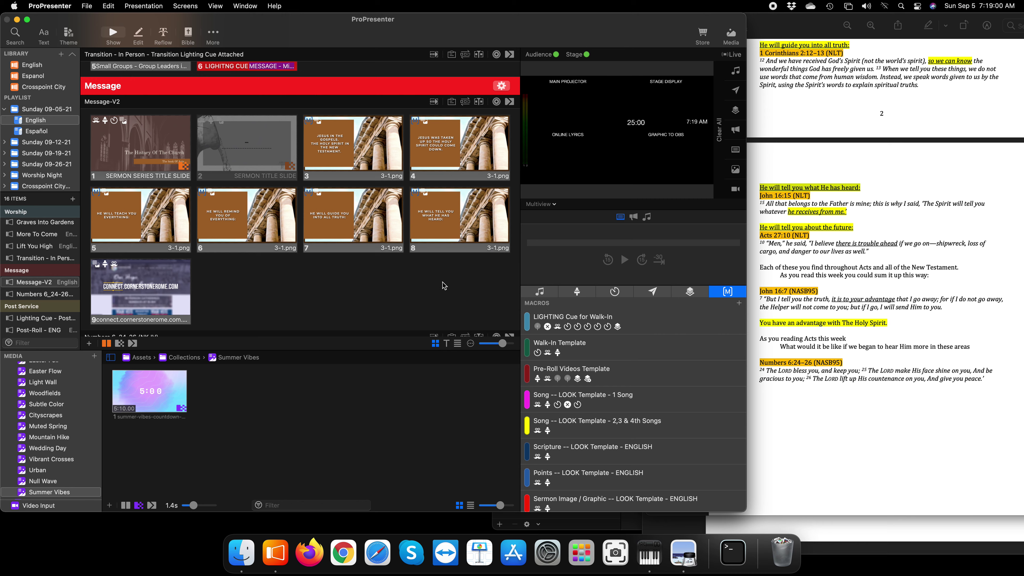
left_click(448, 220)
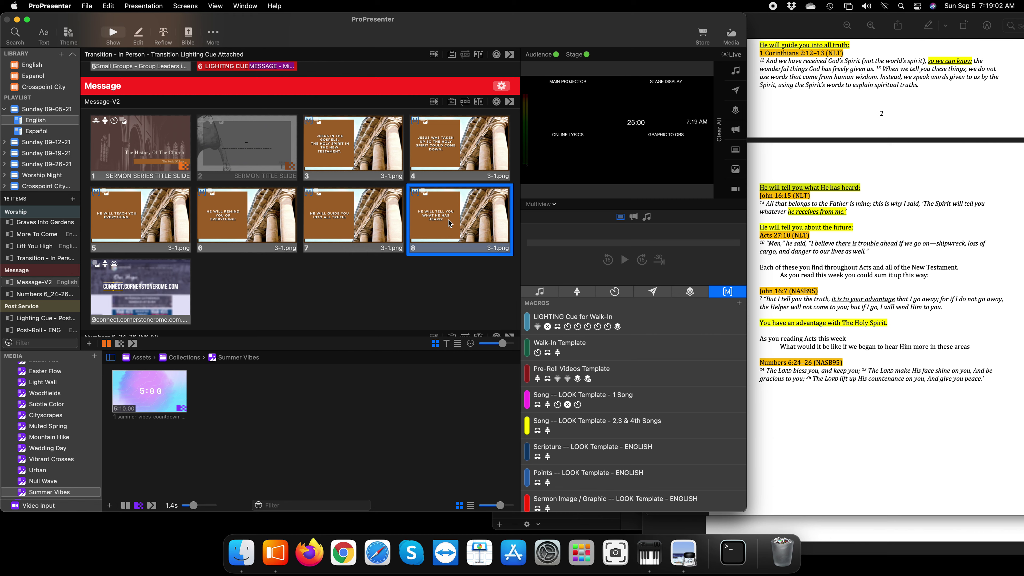
left_click(344, 216, "shift")
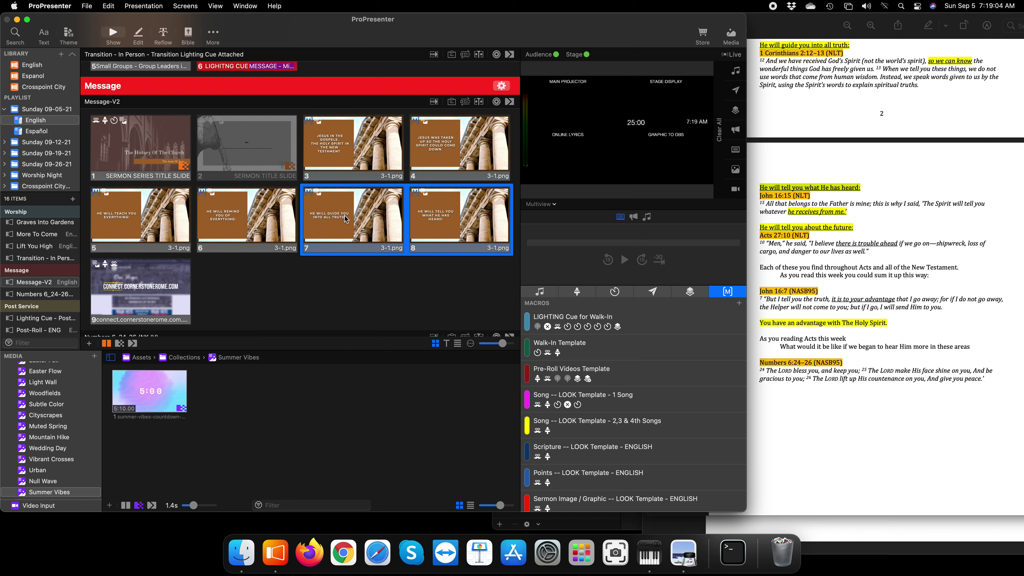
right_click(364, 219)
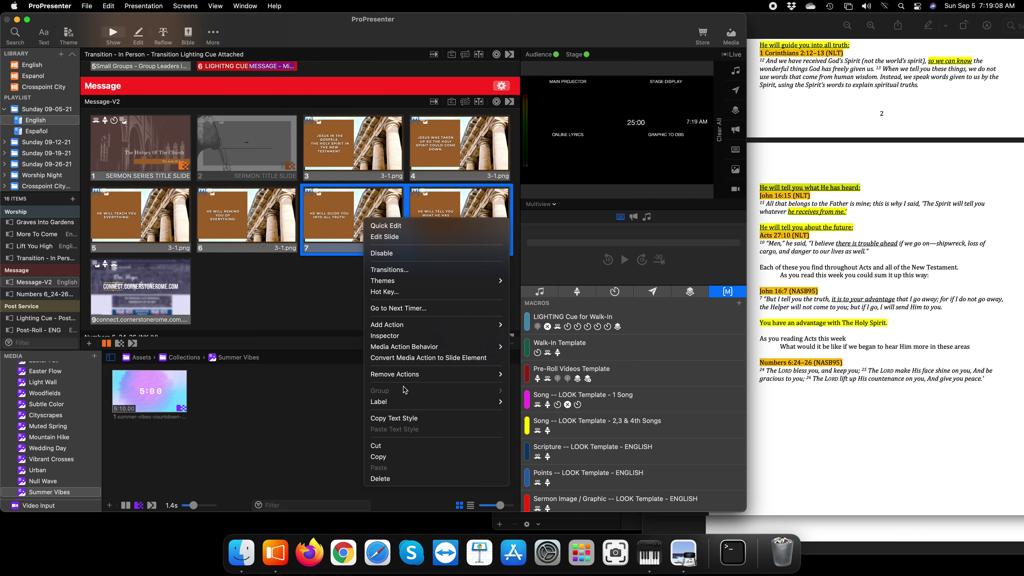
left_click(397, 457)
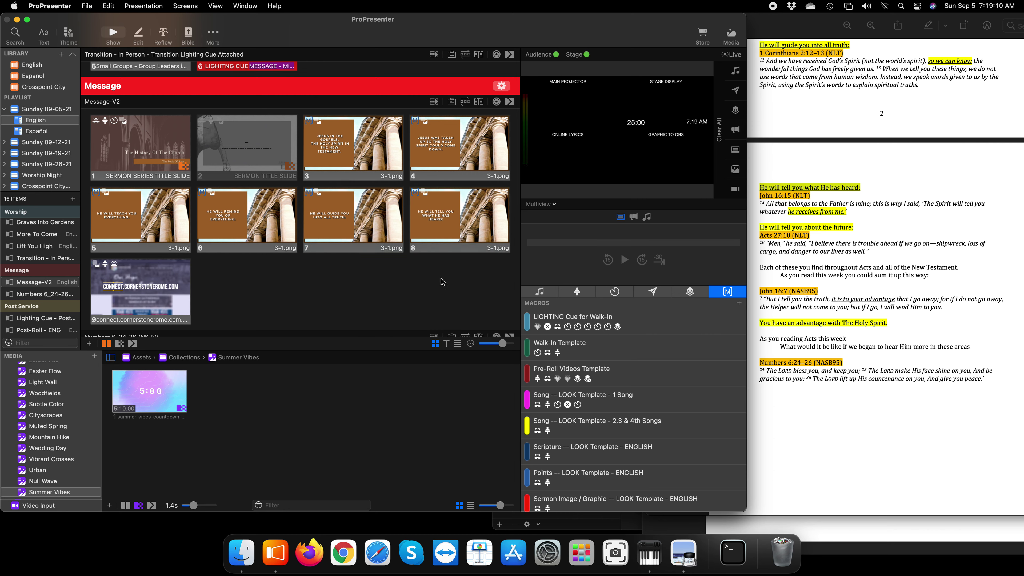
right_click(445, 235)
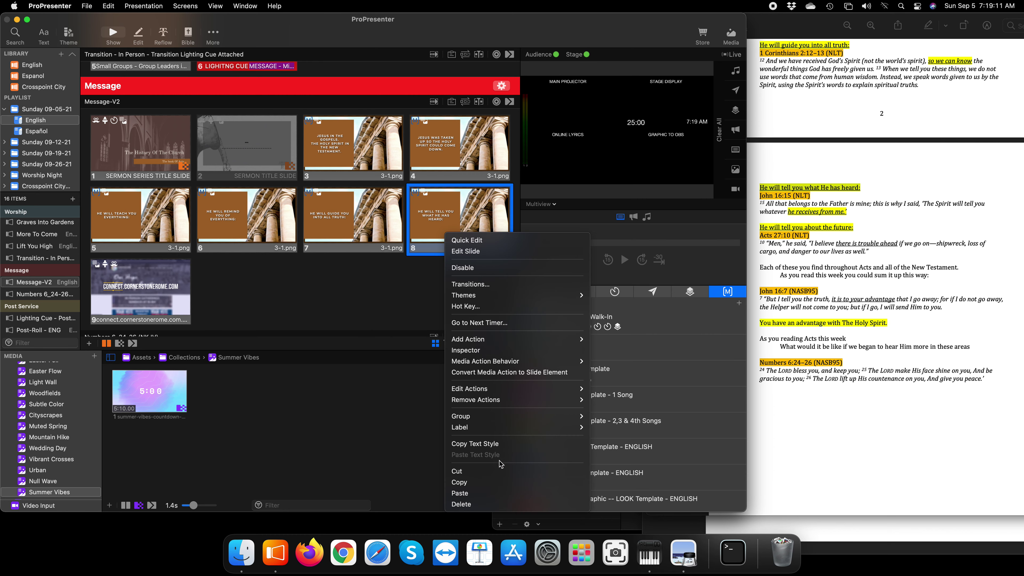
left_click(488, 495)
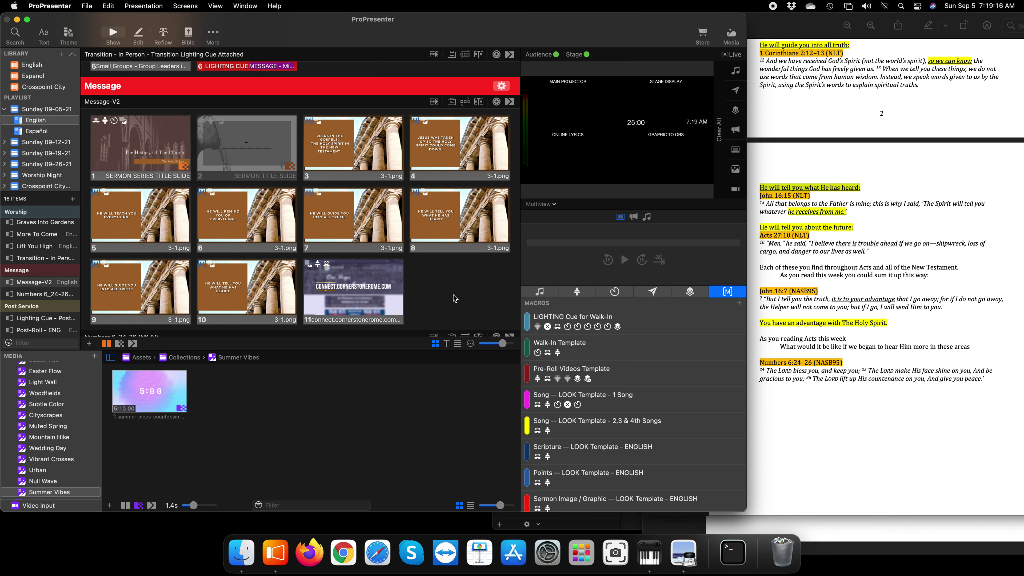
- Copy the highlighted line "He will tell you about the future:" from page 3 of Acts.pdf
scroll(455, 299, "down", 2)
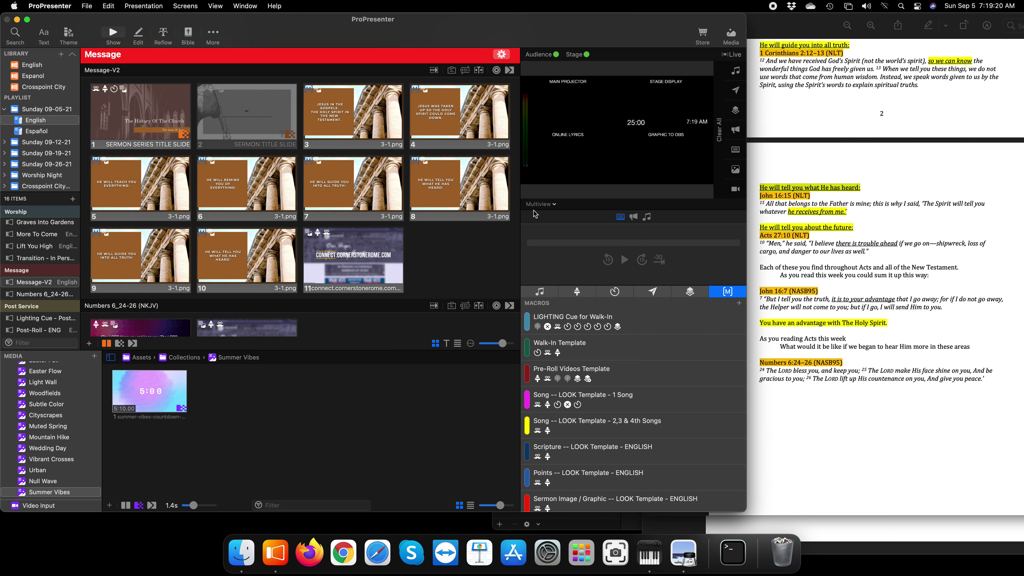
left_click(901, 261)
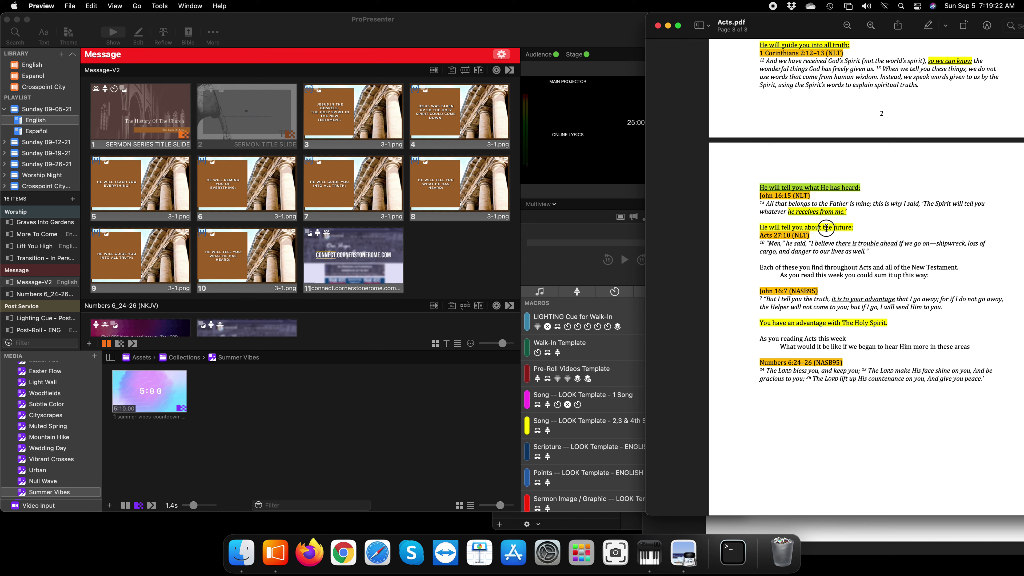
triple_click(828, 228)
right_click(829, 231)
left_click(866, 266)
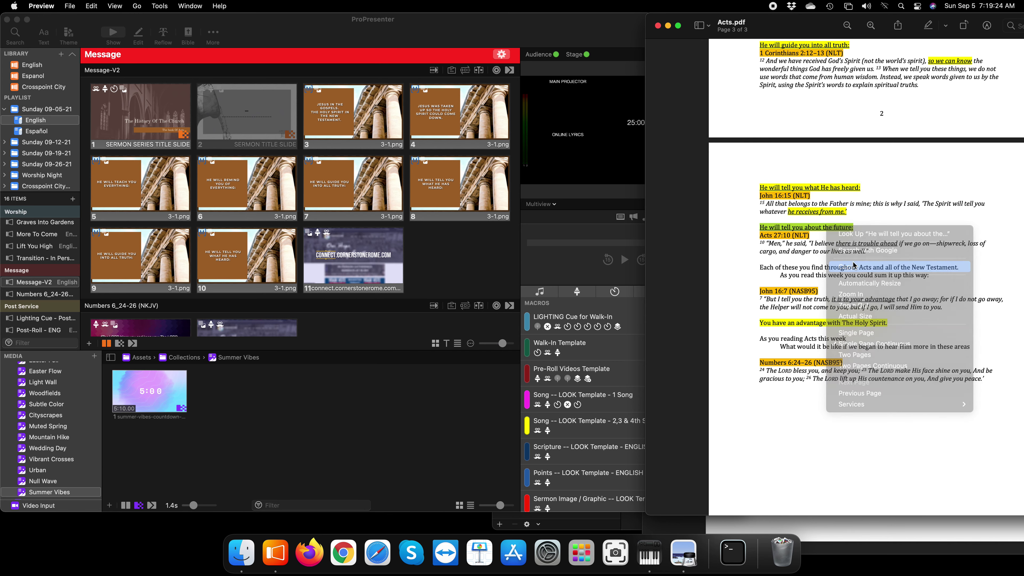
- Replace slide 9's text with the copied line about the future, matching the slide's existing style
left_click(129, 265)
right_click(130, 247)
left_click(161, 387)
triple_click(115, 258)
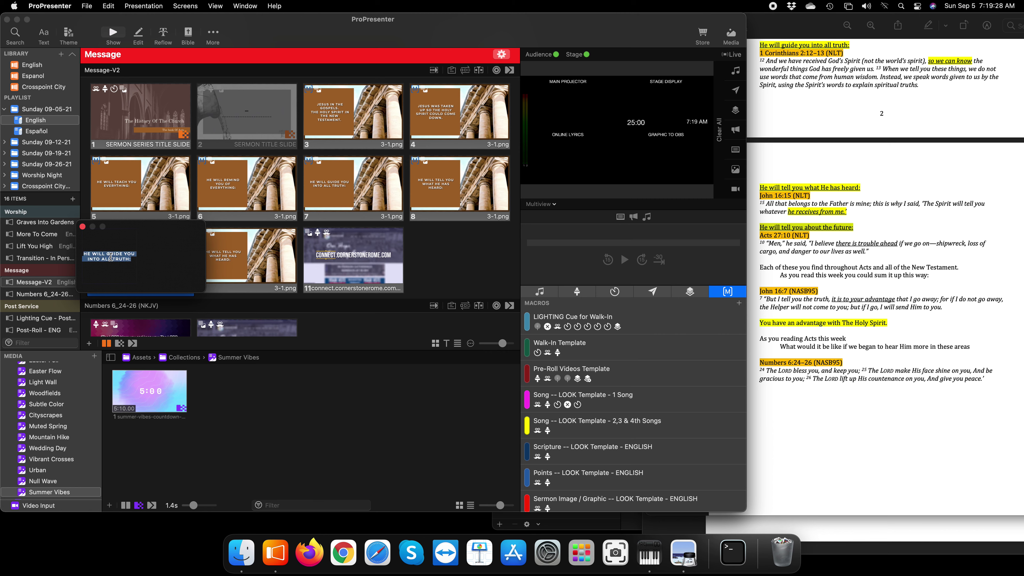
right_click(112, 260)
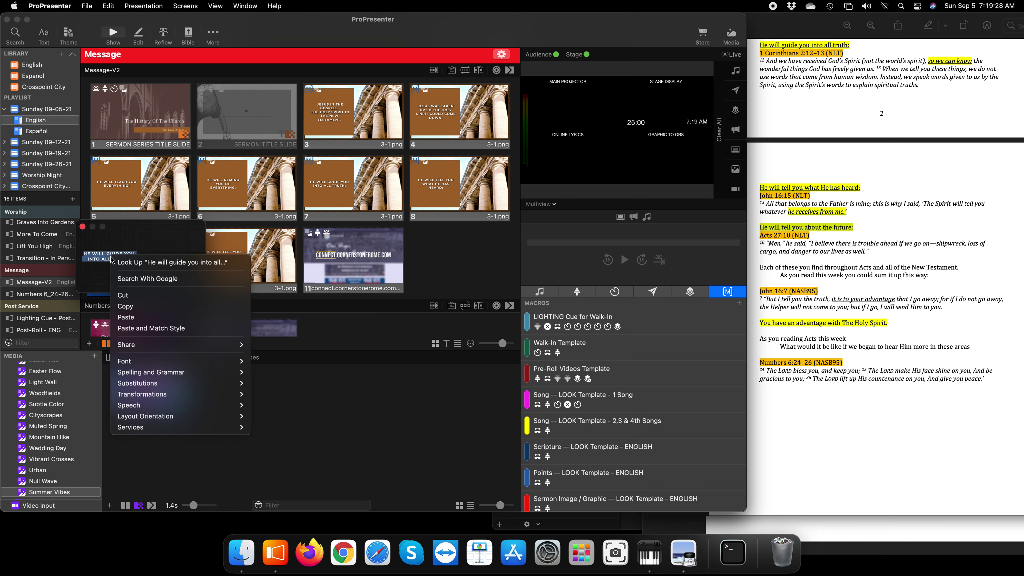
left_click(169, 328)
left_click(83, 227)
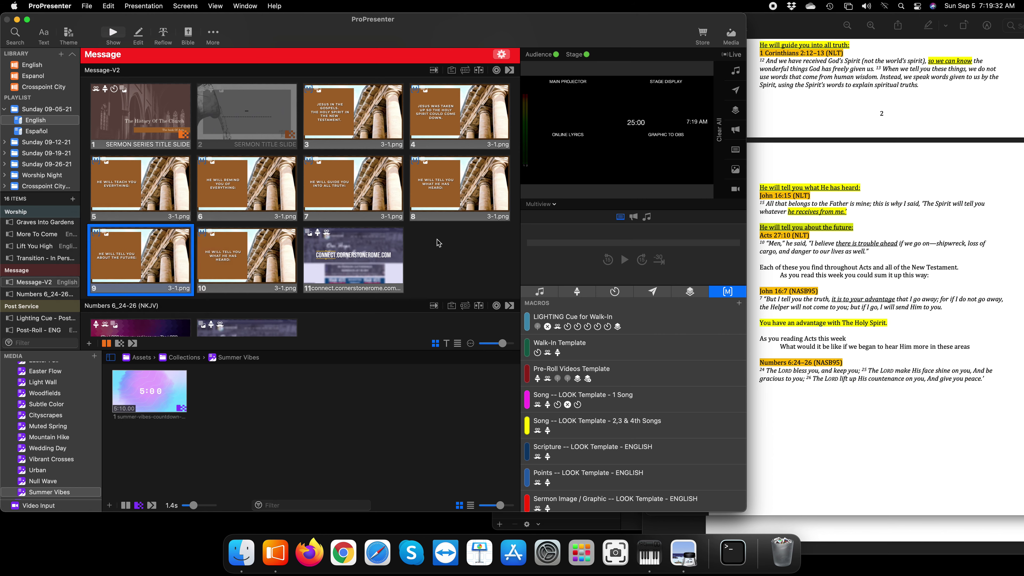
- Copy the highlighted line "You have an advantage with The Holy Spirit." from page 3 of Acts.pdf
left_click(912, 250)
triple_click(812, 324)
right_click(812, 324)
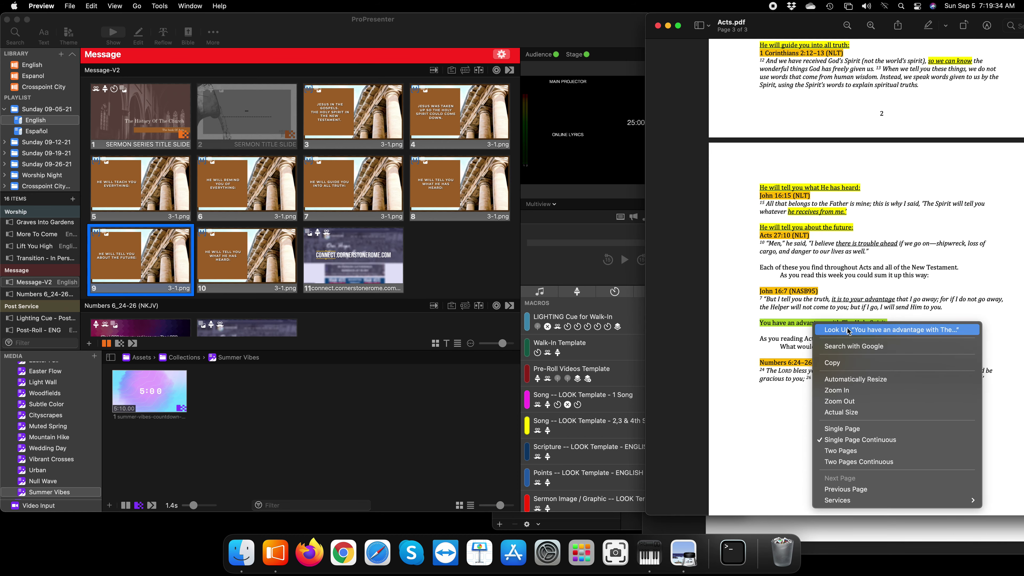
left_click(846, 363)
- Replace slide 10's text with the copied Holy Spirit advantage line, matching the slide's existing style
left_click(216, 251)
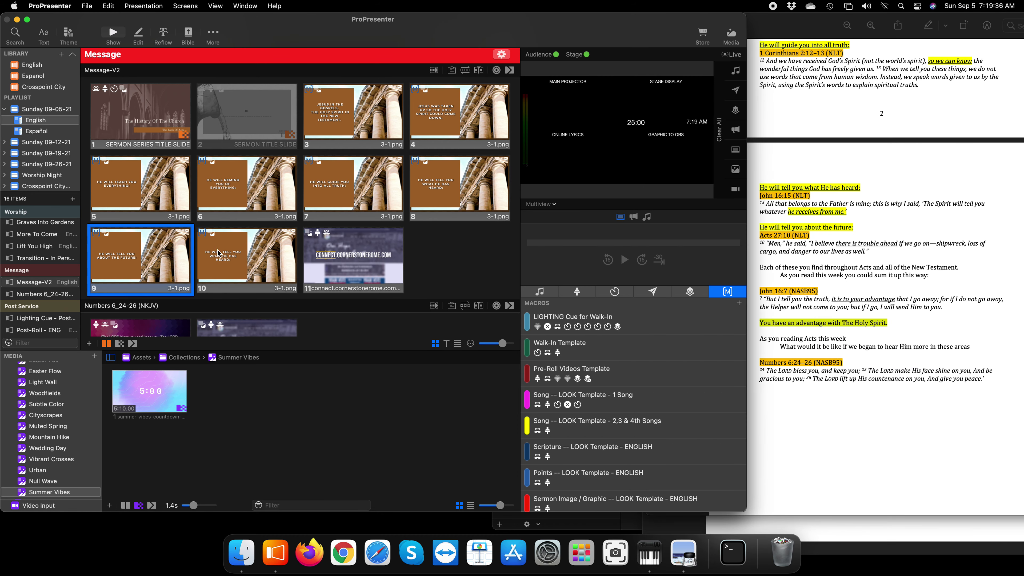
right_click(229, 248)
left_click(232, 258)
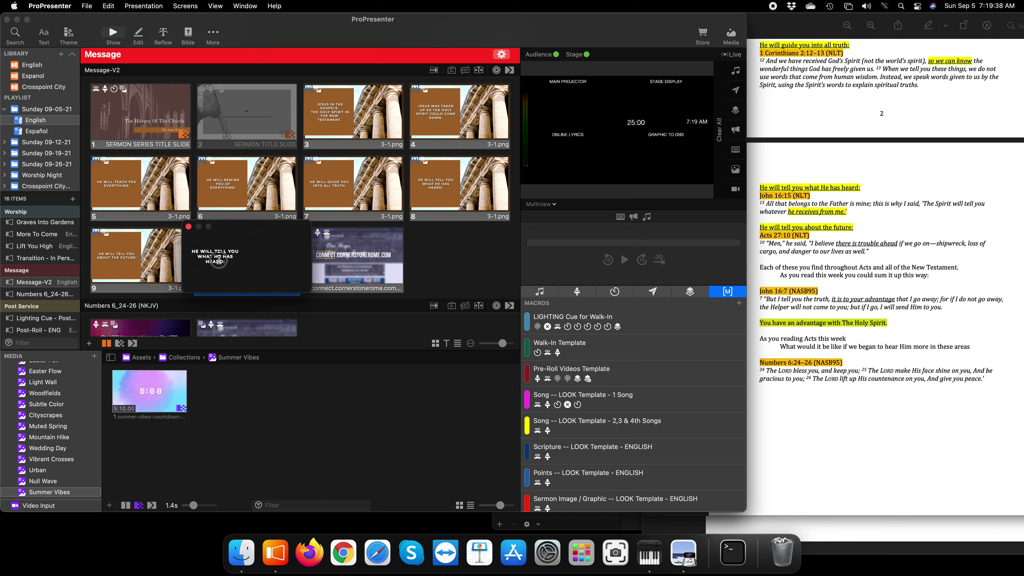
double_click(217, 256)
triple_click(220, 258)
right_click(220, 259)
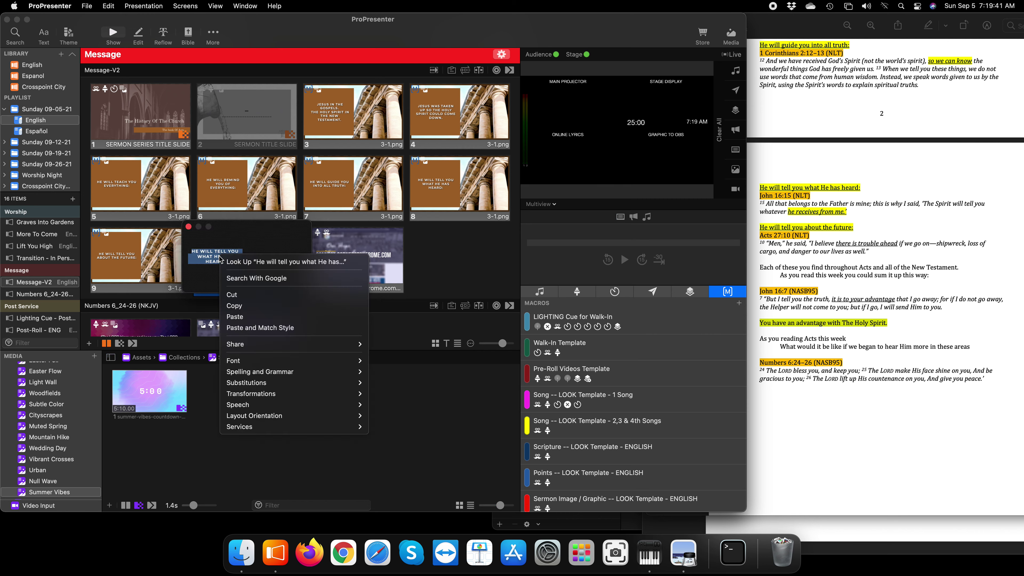
left_click(279, 328)
left_click(188, 227)
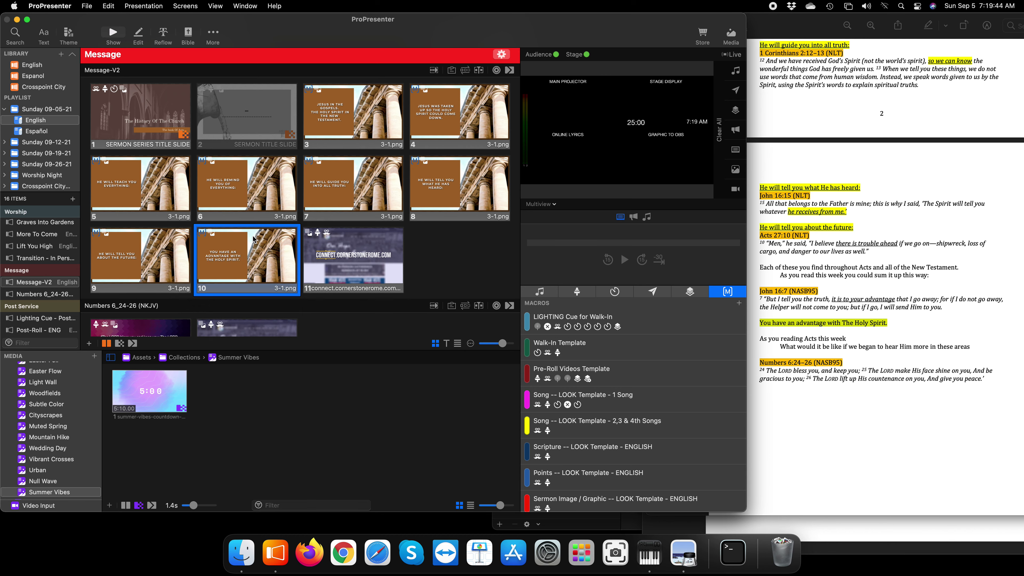
- Review the highlighted points in Acts.pdf from page 3 back to page 1 against the Message-V2 slides
left_click(830, 326)
scroll(849, 313, "up", 5)
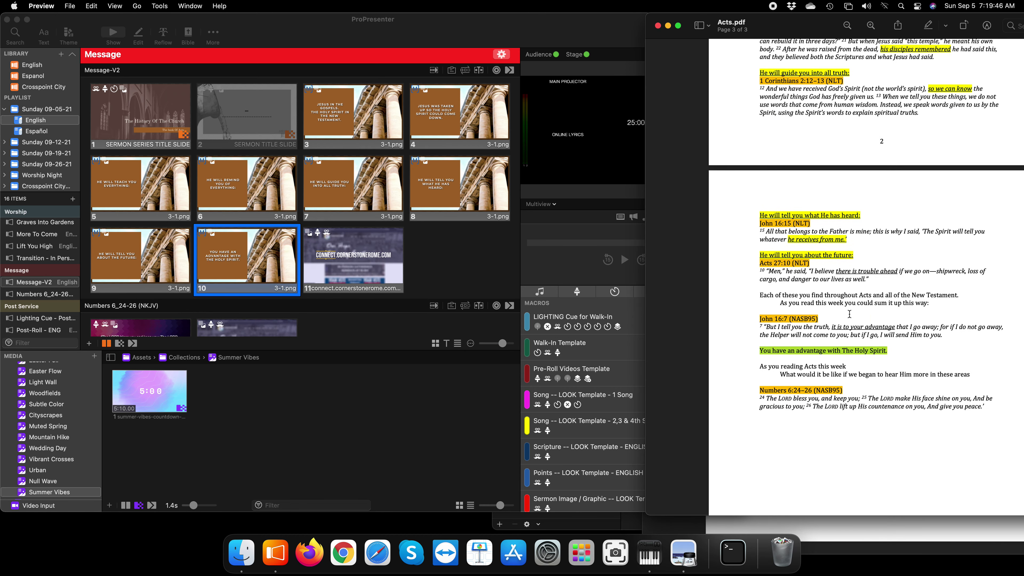
scroll(848, 313, "up", 1)
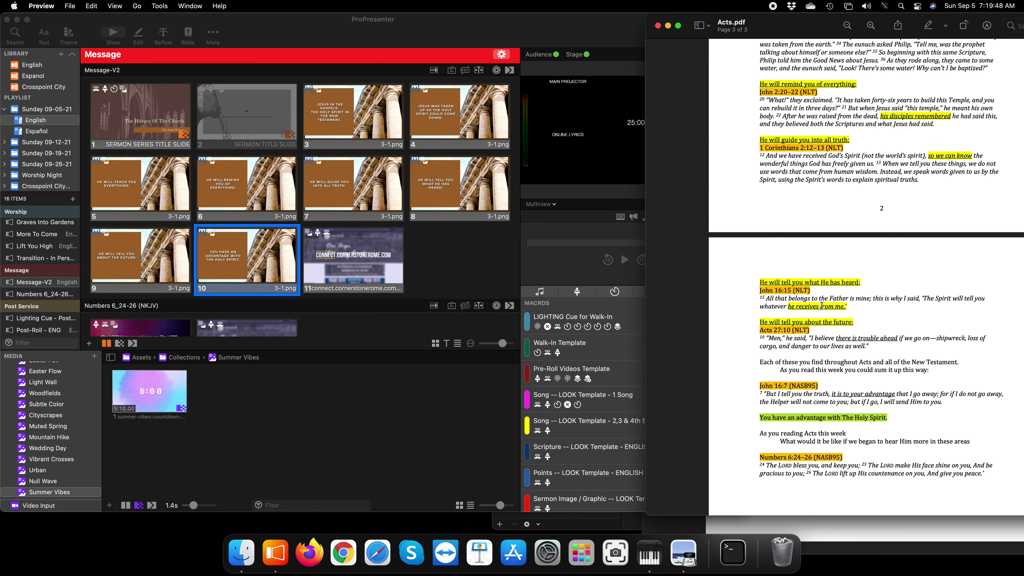
scroll(794, 306, "up", 5)
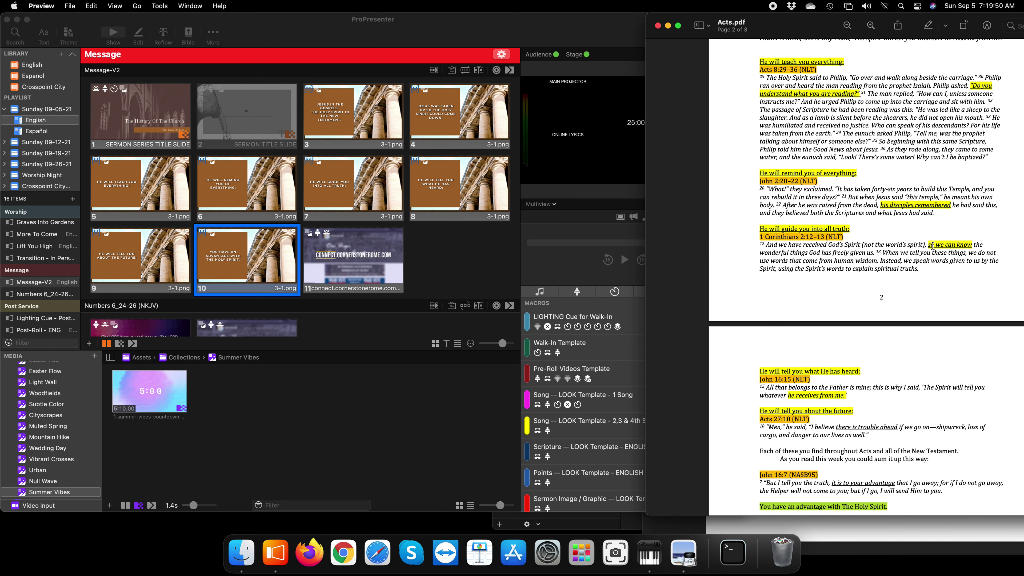
scroll(921, 201, "up", 5)
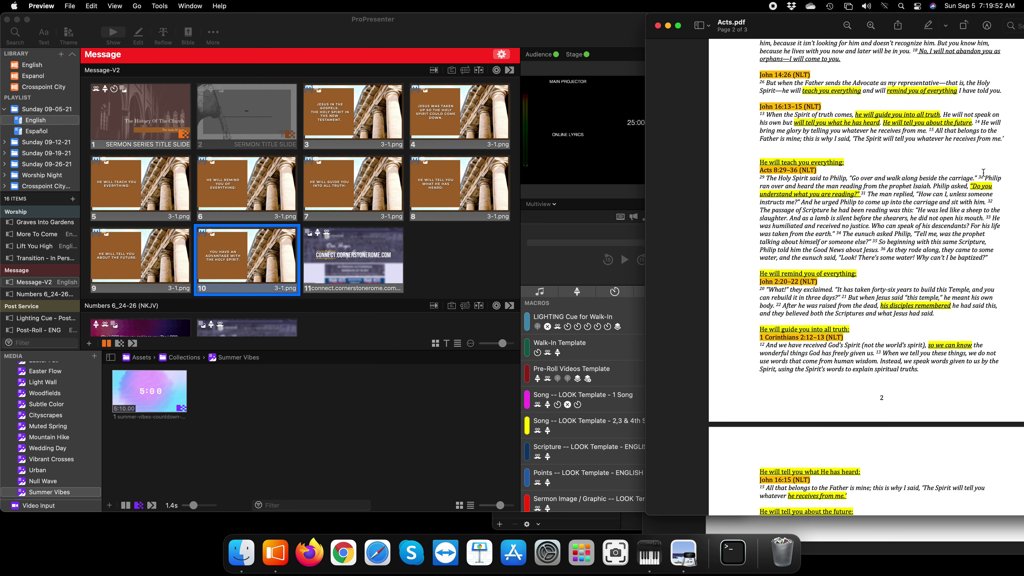
scroll(841, 195, "up", 7)
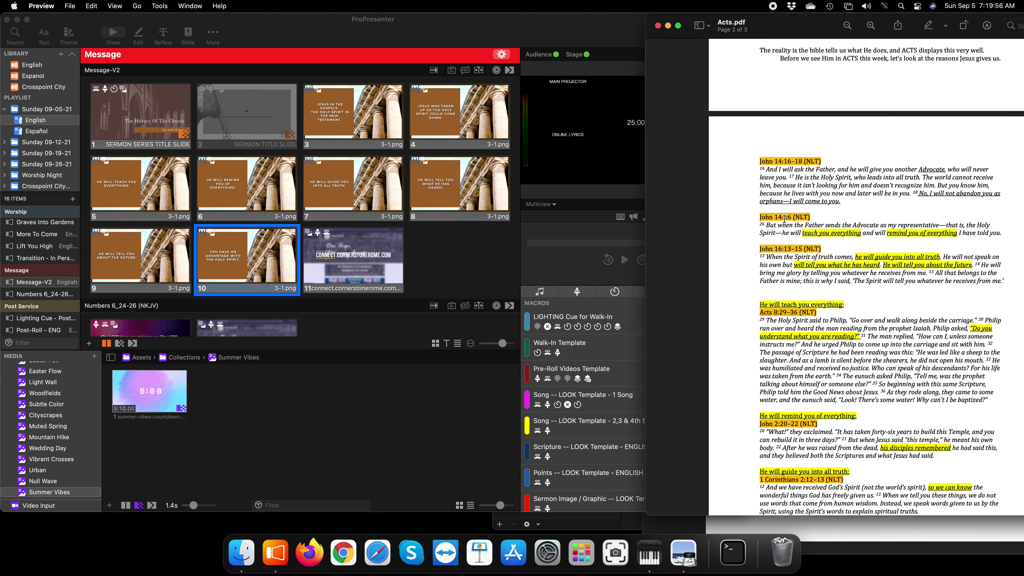
scroll(811, 228, "up", 15)
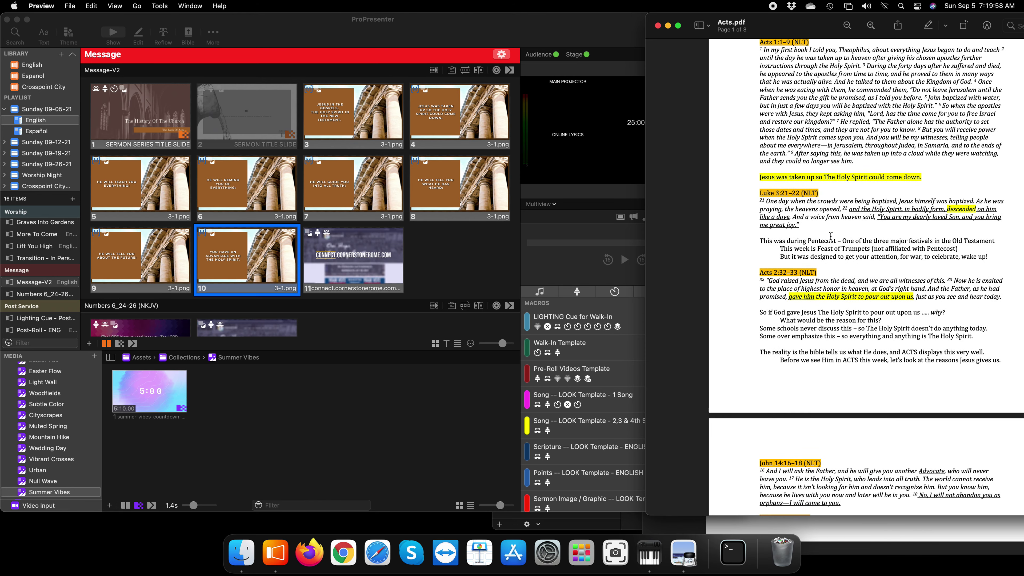
- Switch to ProPresenter and examine the LOOK Template macros, including Points -- LOOK Template - ENGLISH, against the Message-V2 slides
scroll(831, 236, "up", 4)
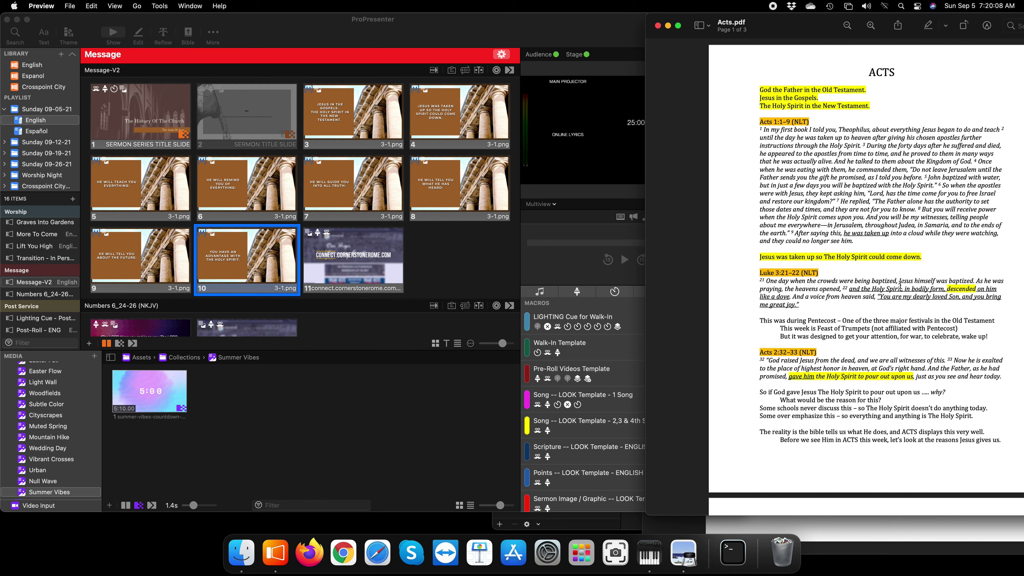
left_click(466, 252)
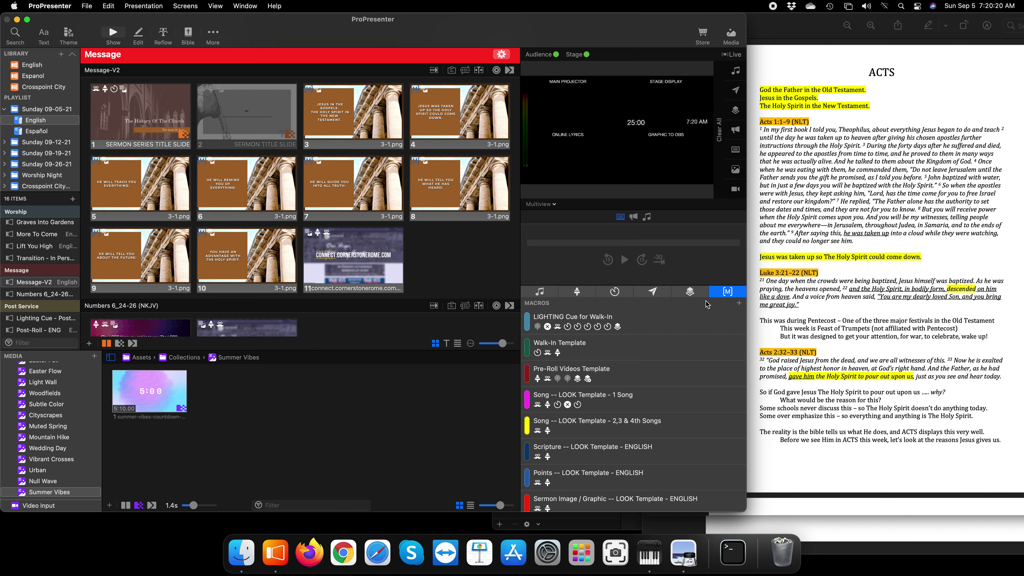
scroll(667, 365, "down", 3)
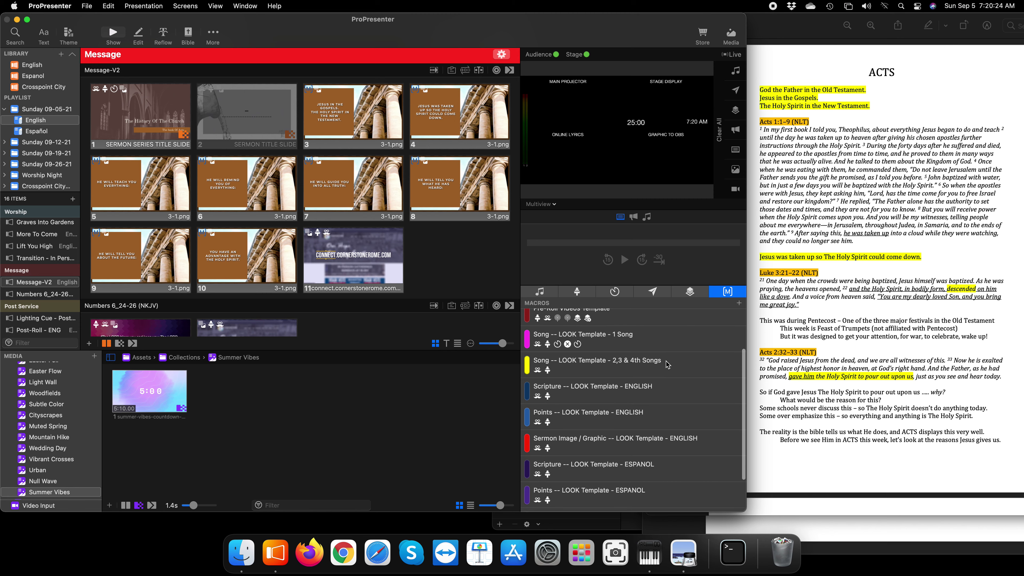
scroll(669, 363, "down", 1)
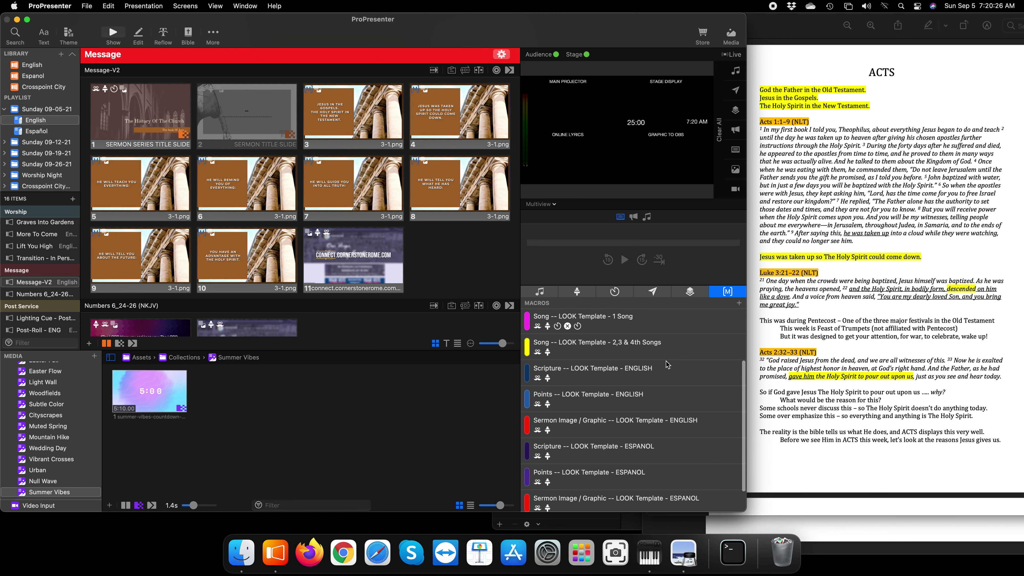
left_click(690, 291)
left_click(728, 290)
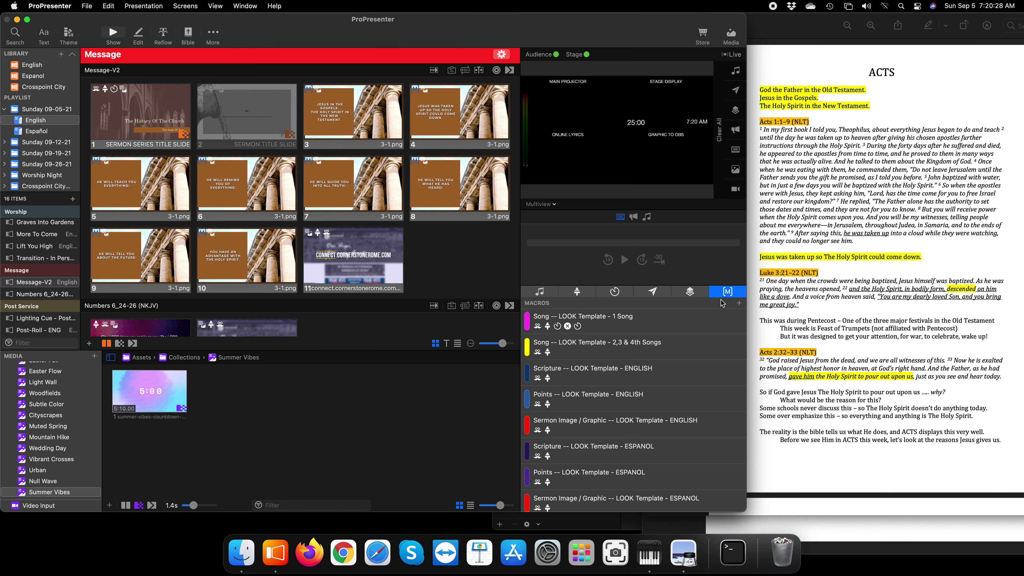
scroll(566, 395, "down", 1)
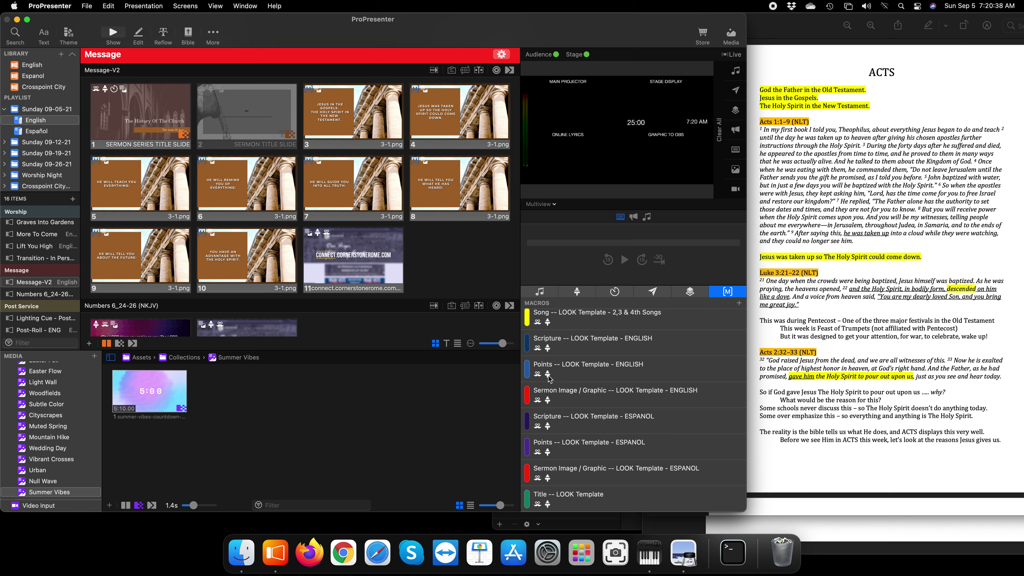
left_click(585, 373)
left_click_drag(583, 368, 499, 313)
- Copy the reference Acts 1:1–9 from page 1 of Acts.pdf into ProPresenter's Bible scripture lookup
left_click(189, 36)
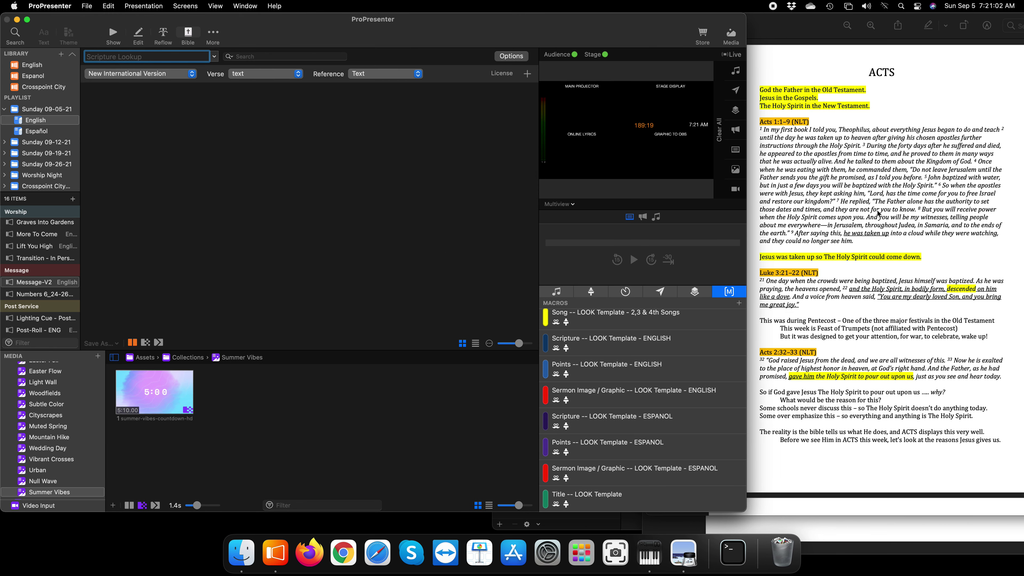
left_click(878, 214)
left_click(783, 120)
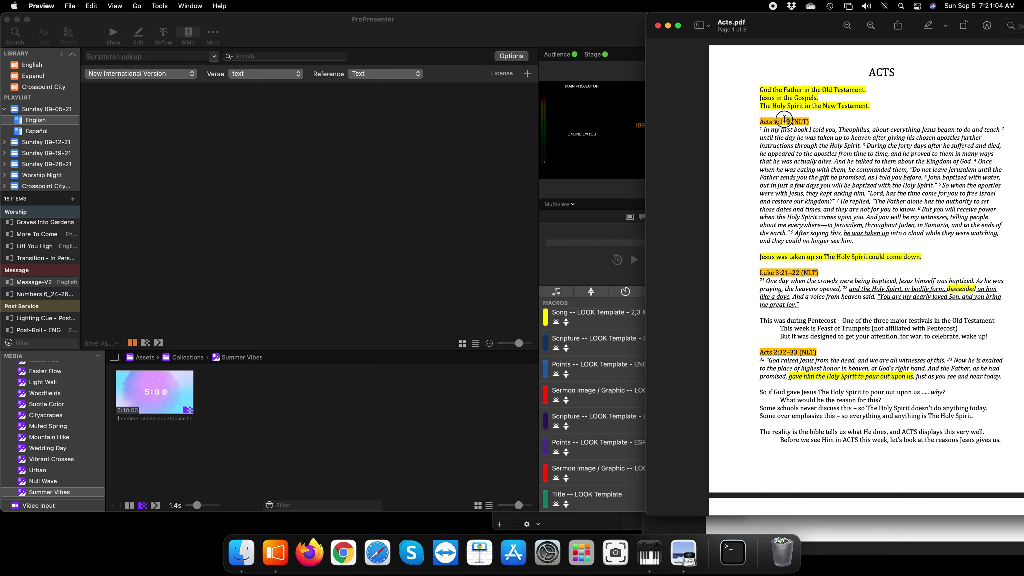
left_click_drag(750, 121, 769, 121)
right_click(767, 120)
left_click(789, 161)
left_click(142, 57)
right_click(141, 57)
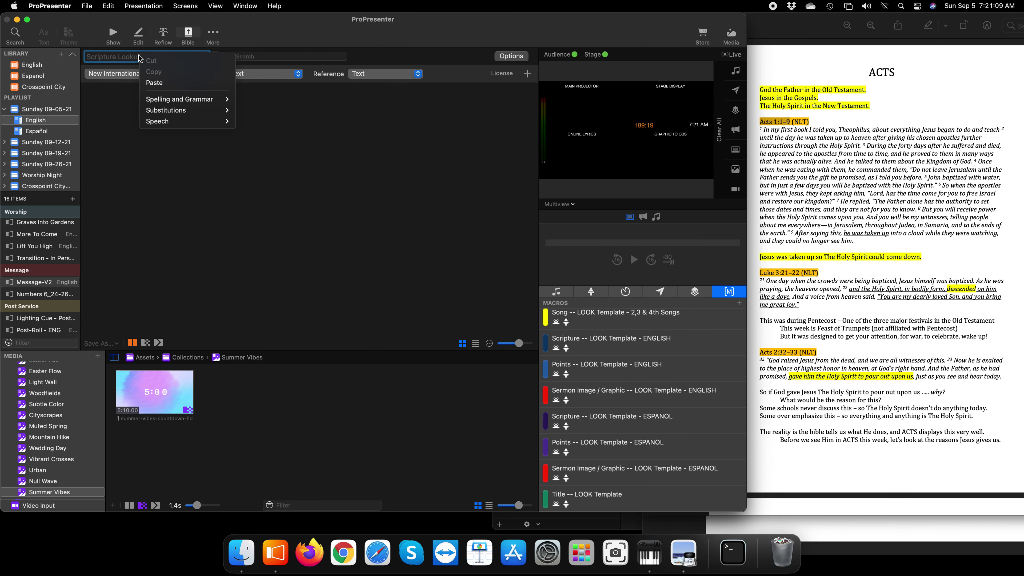
left_click(158, 88)
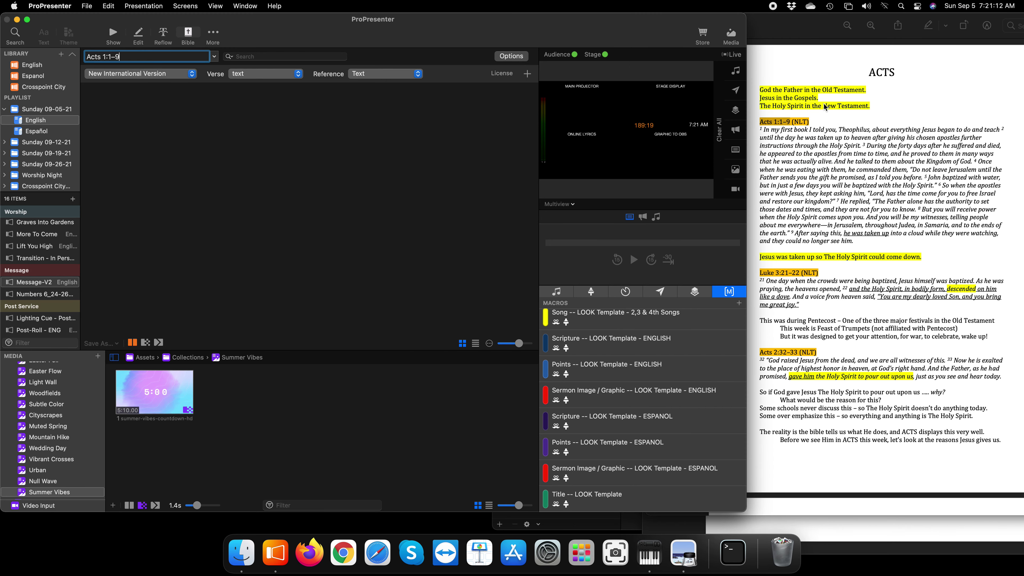
- Set the Bible translation to New Living Translation and look up the reference Acts 1:1–9
left_click(800, 125)
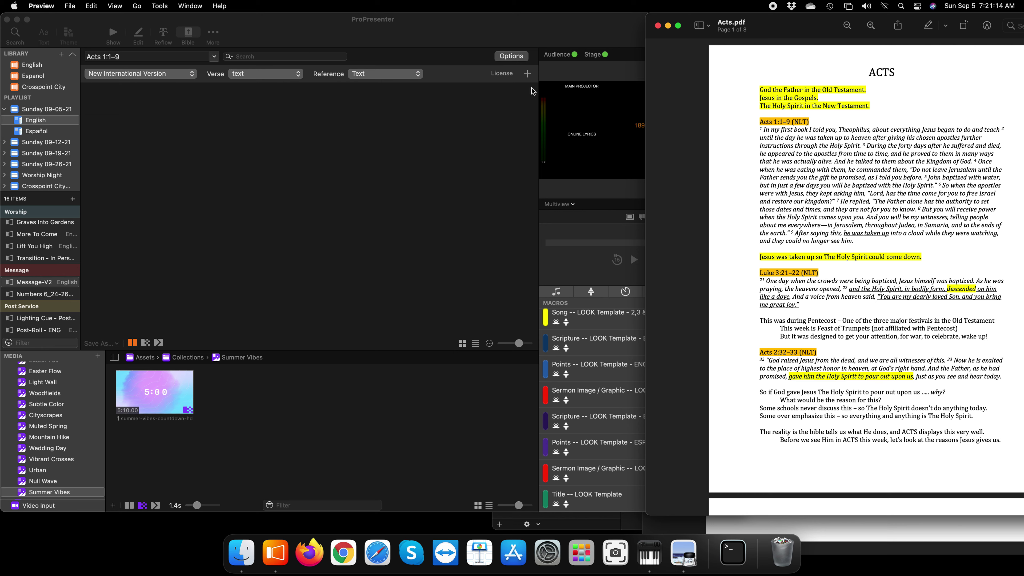
left_click(191, 74)
left_click(161, 96)
key("super+v")
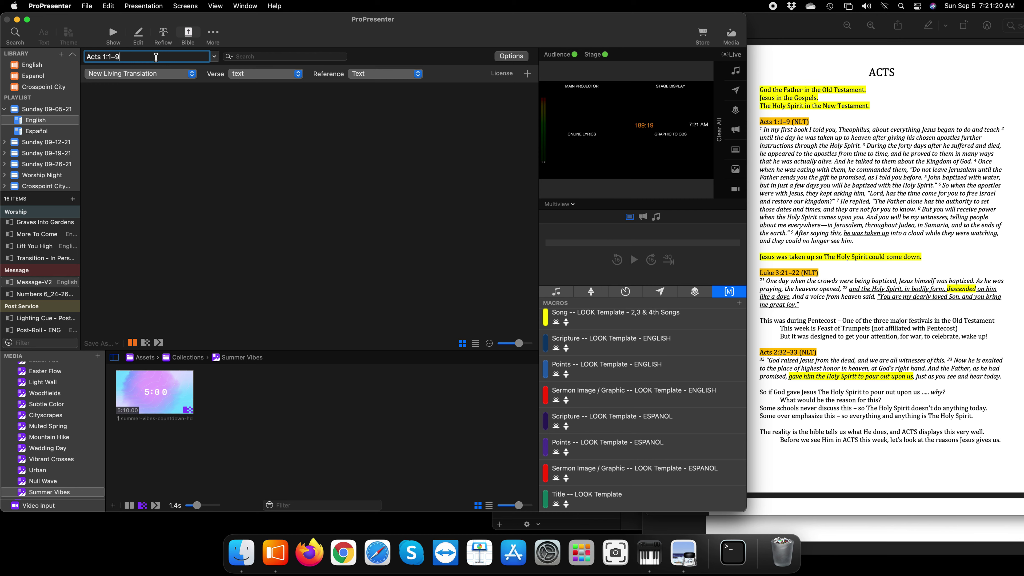
key("Return")
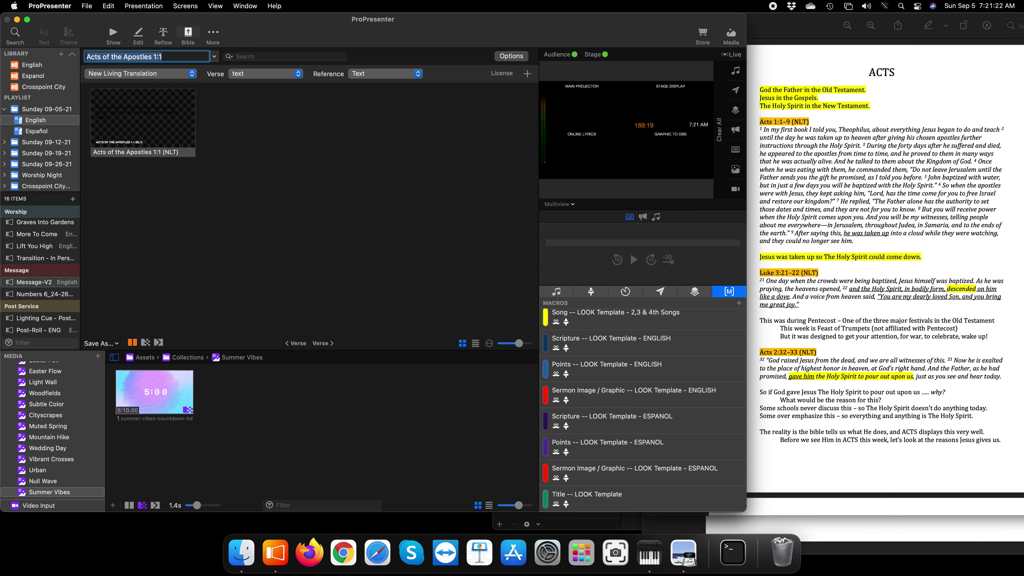
- Show the Acts 1:1 verse slide live and extend the scripture lookup to Acts of the Apostles 1:1-9
left_click(170, 57)
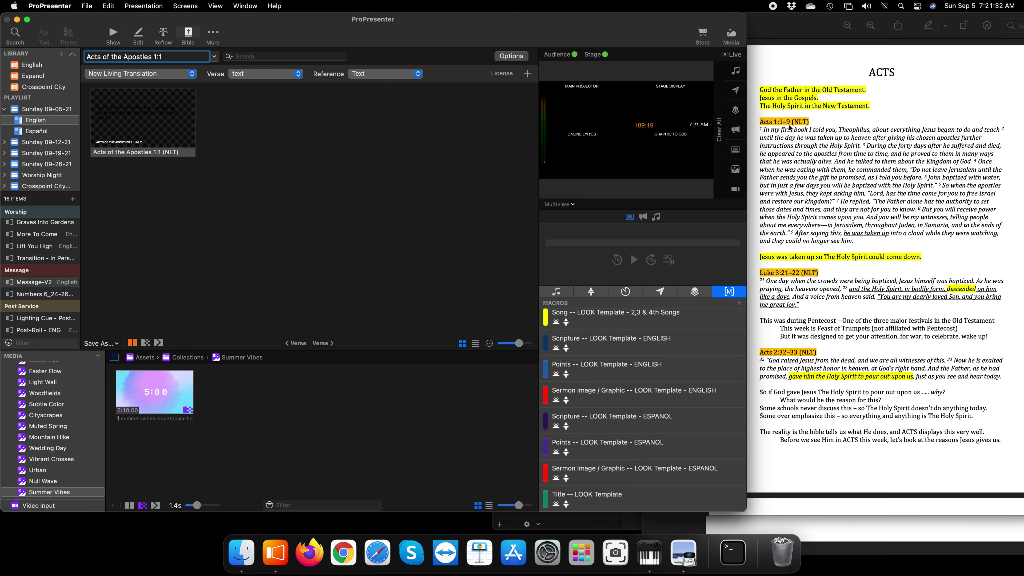
left_click(161, 126)
left_click(162, 126)
left_click(177, 56)
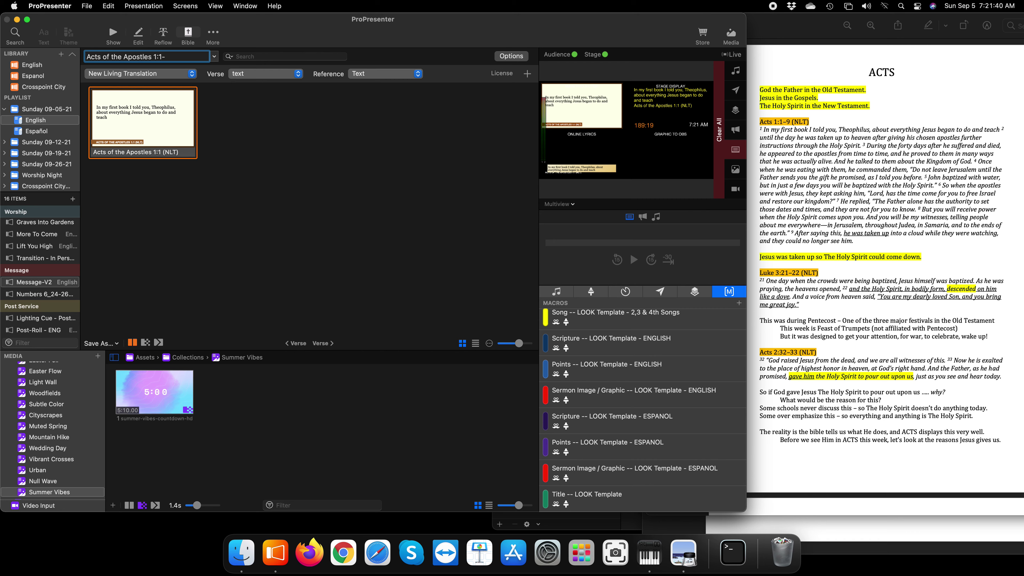
key("Return")
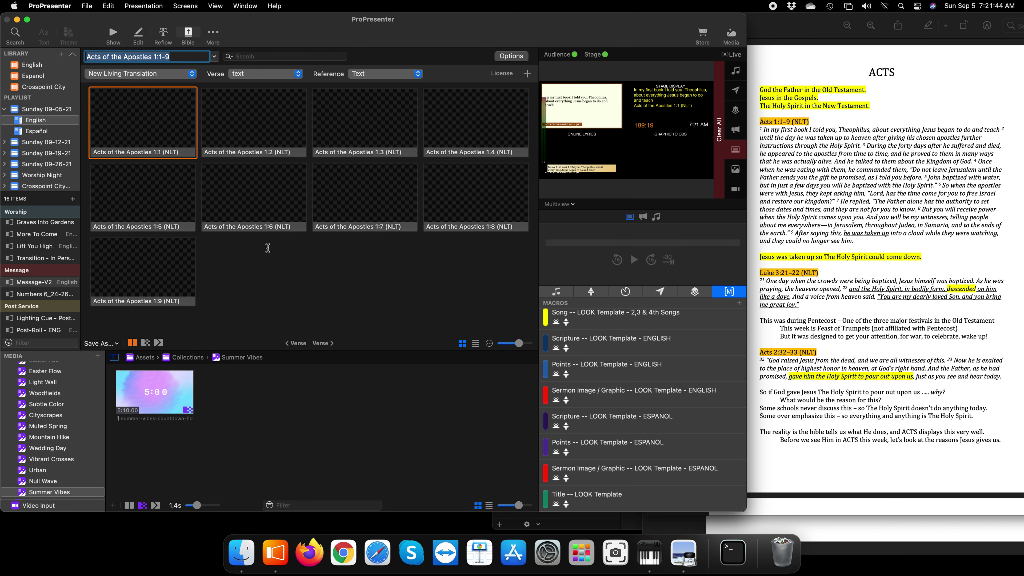
- Save the Acts 1:1-9 verse slides to the Sunday 09-05-21 English playlist and check that playlist
left_click(117, 344)
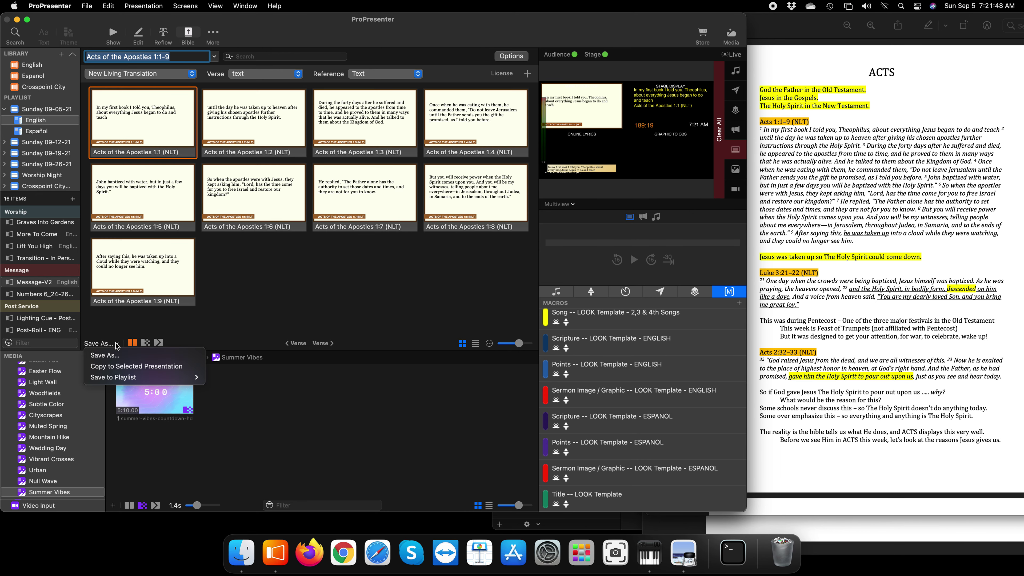
mouse_move(163, 381)
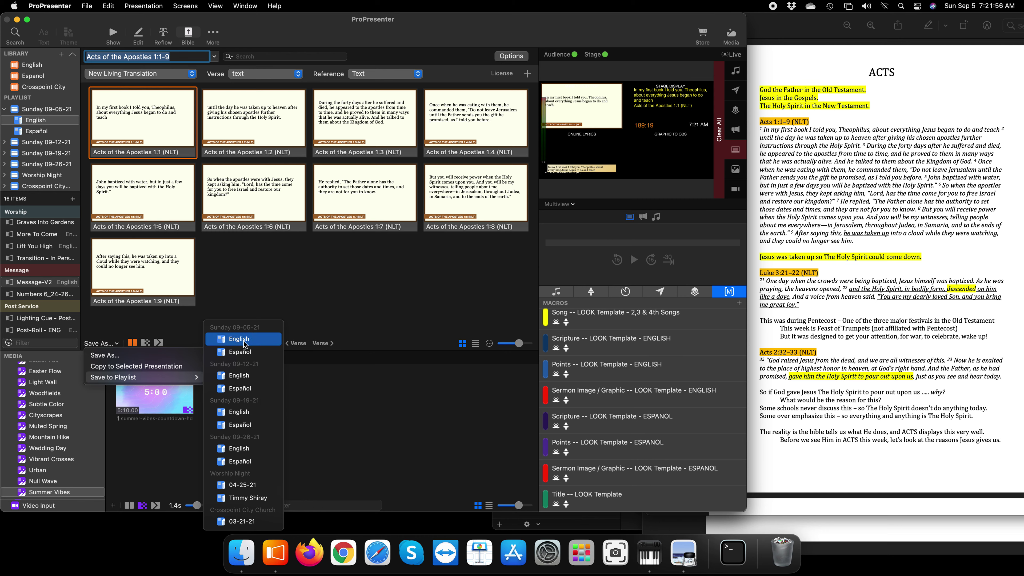
left_click(261, 343)
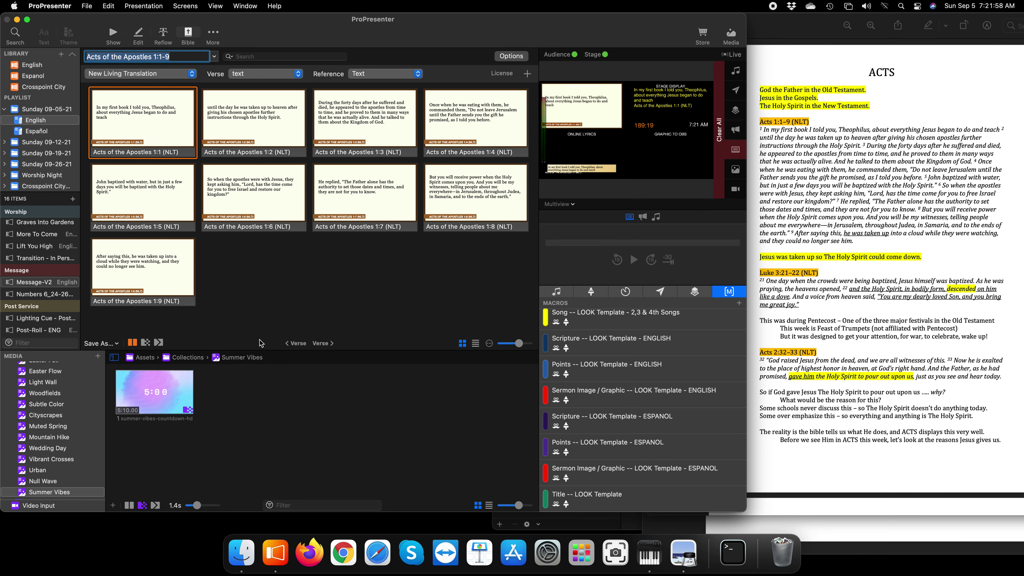
left_click(24, 120)
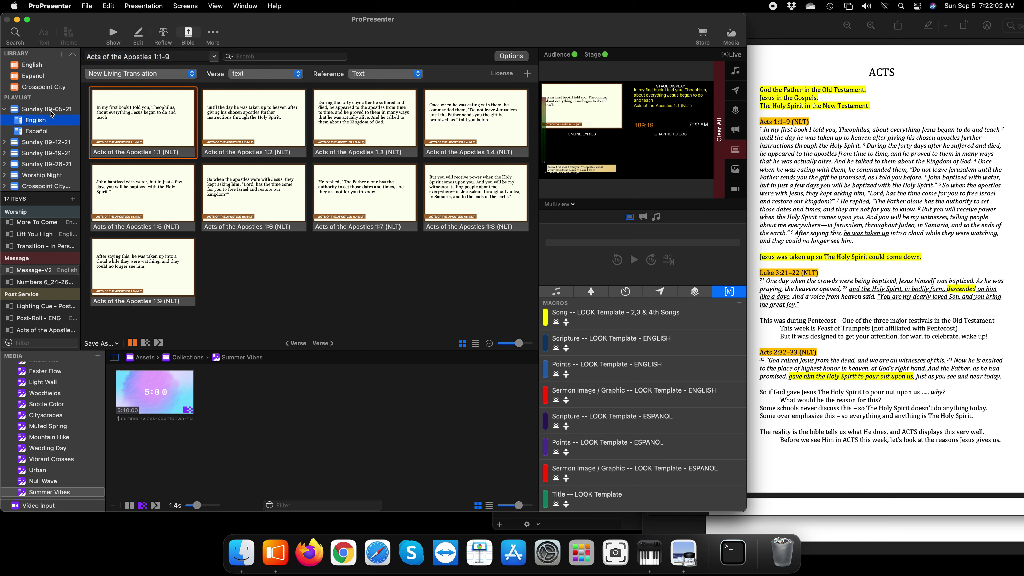
left_click(29, 123)
scroll(36, 282, "down", 3)
scroll(44, 313, "down", 3)
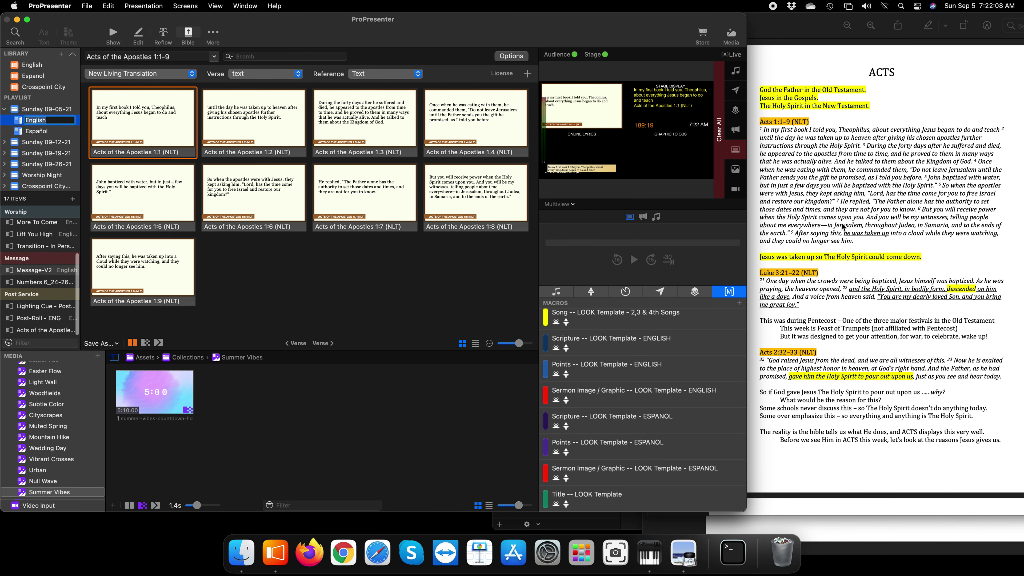
- Copy the reference Luke 3:21–22 from Acts.pdf and look up Luke 3:21-22 in the Bible scripture lookup
left_click(817, 222)
left_click_drag(802, 275, 755, 262)
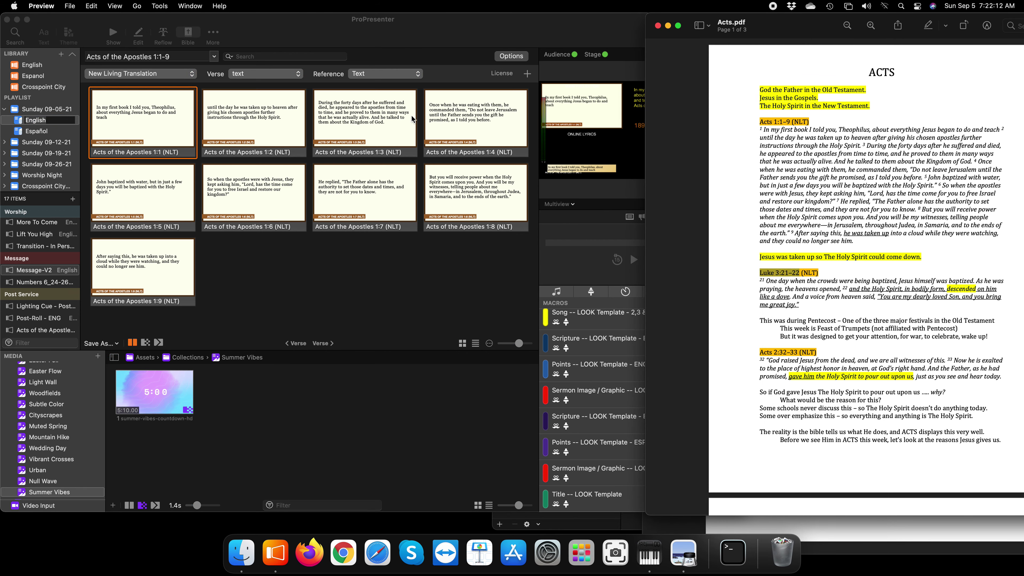
left_click(168, 57)
triple_click(168, 57)
type("Luke 3:21")
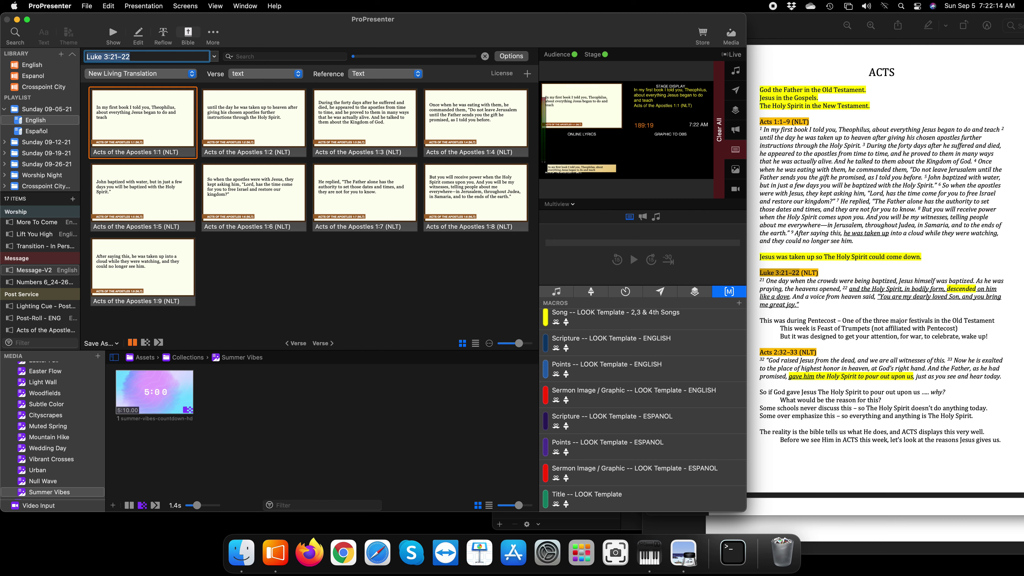
type("-22")
key("Return")
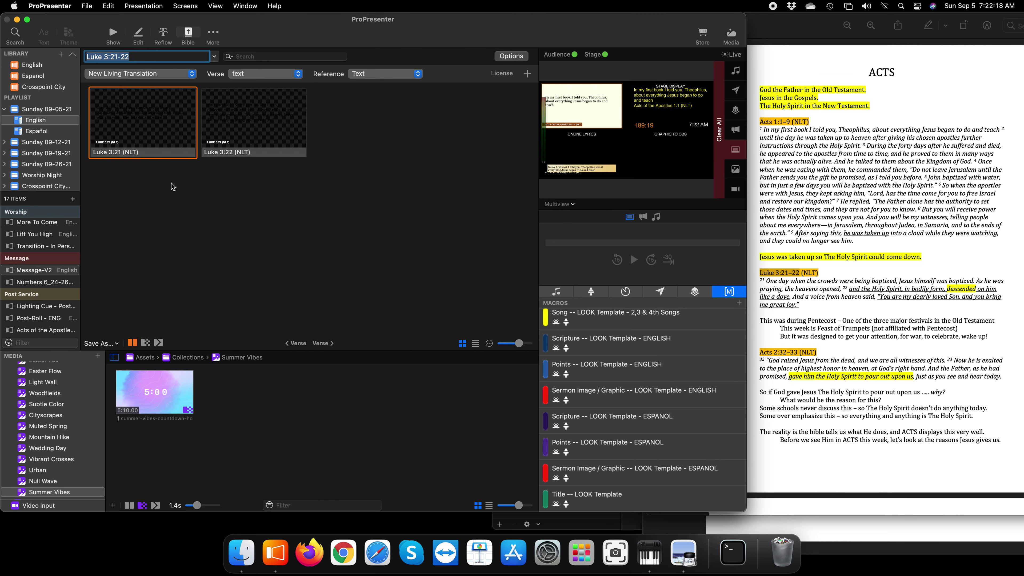
- Show the Luke 3:21 slide live and save the Luke passage to the Sunday 09-05-21 English playlist
left_click(174, 132)
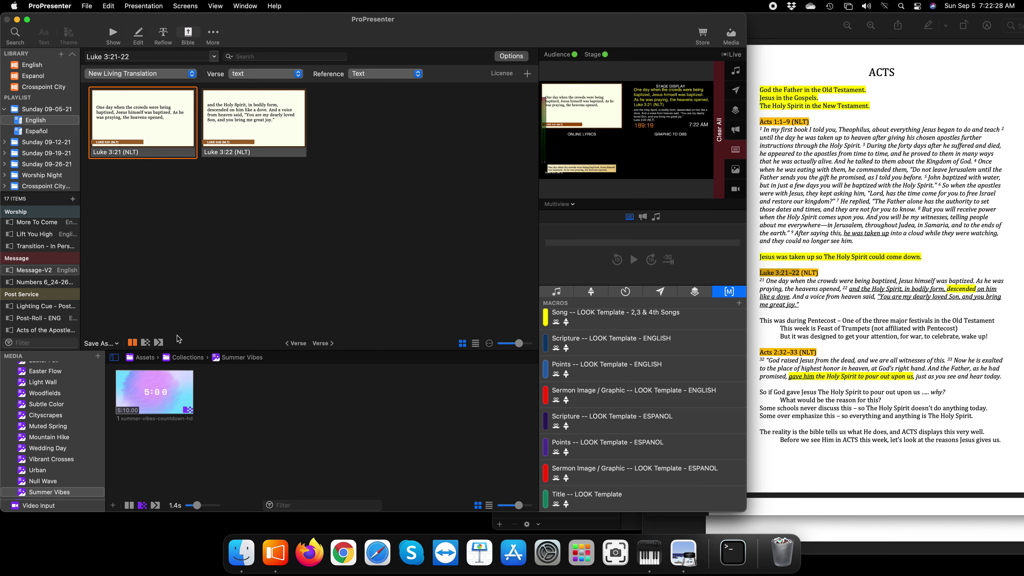
left_click(117, 343)
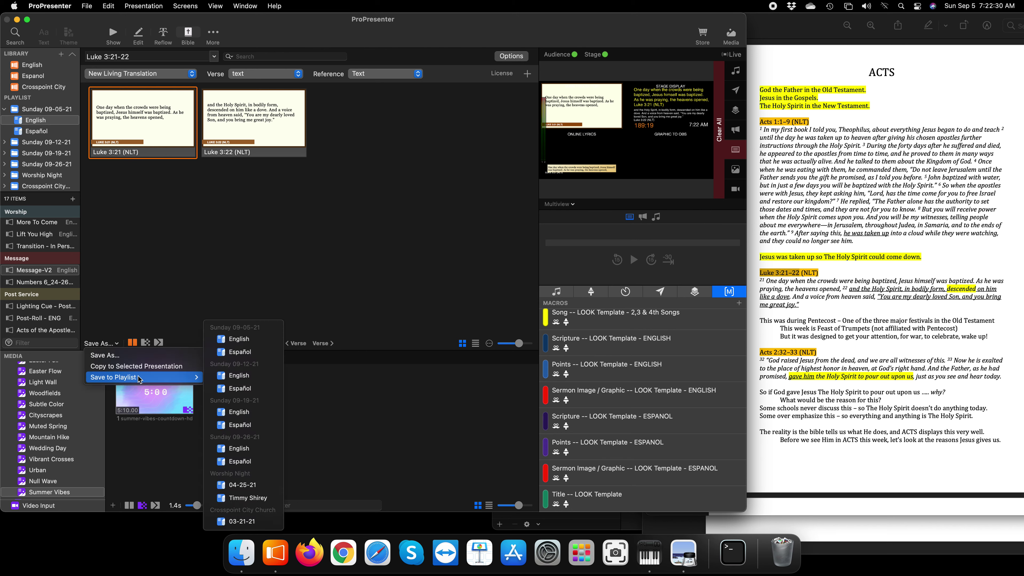
left_click(257, 341)
- Copy the reference Acts 2:32–33 from Acts.pdf and look it up in the Bible scripture lookup
left_click(800, 363)
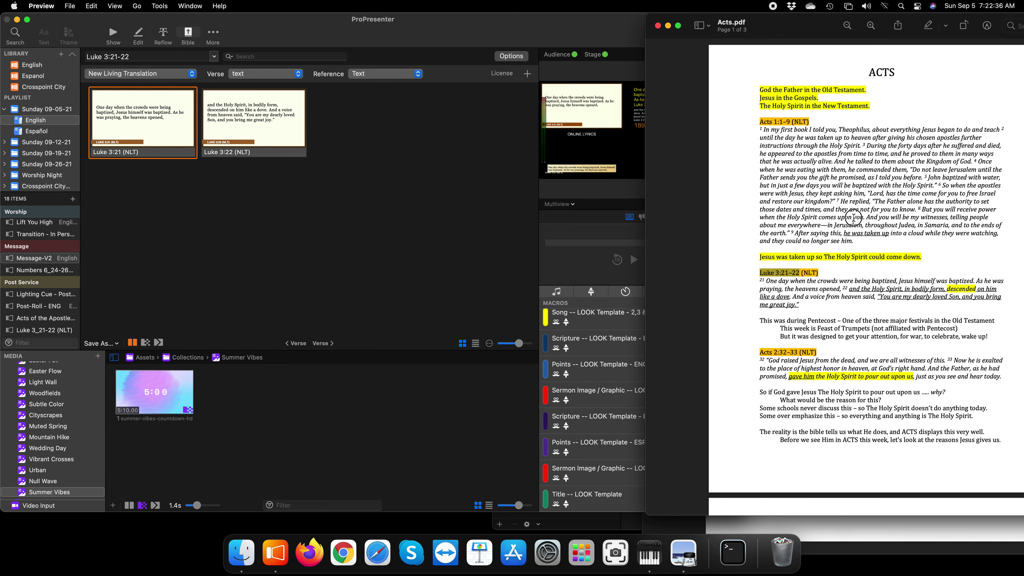
left_click_drag(799, 352, 756, 352)
key("super+c")
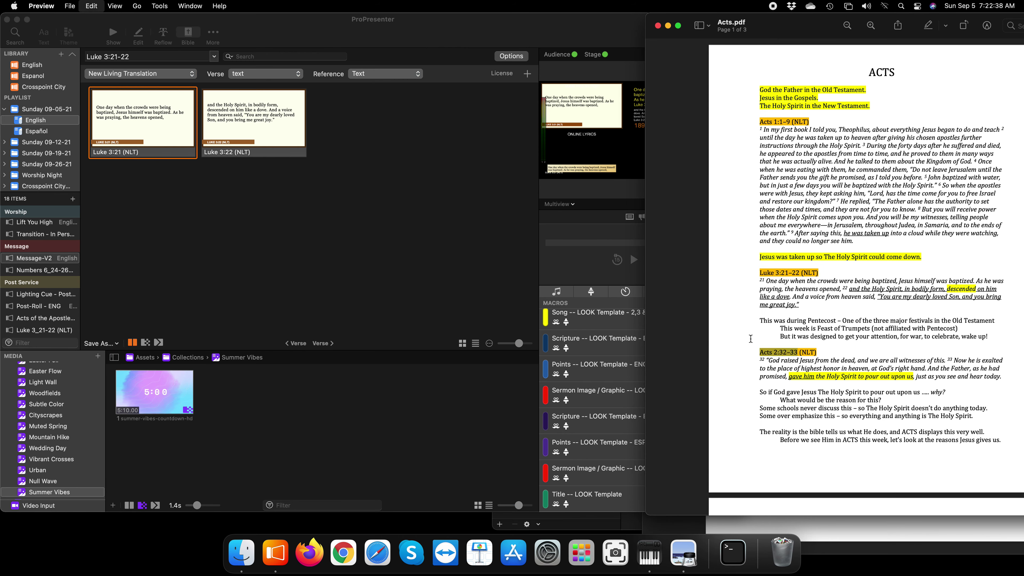
left_click(149, 59)
right_click(146, 58)
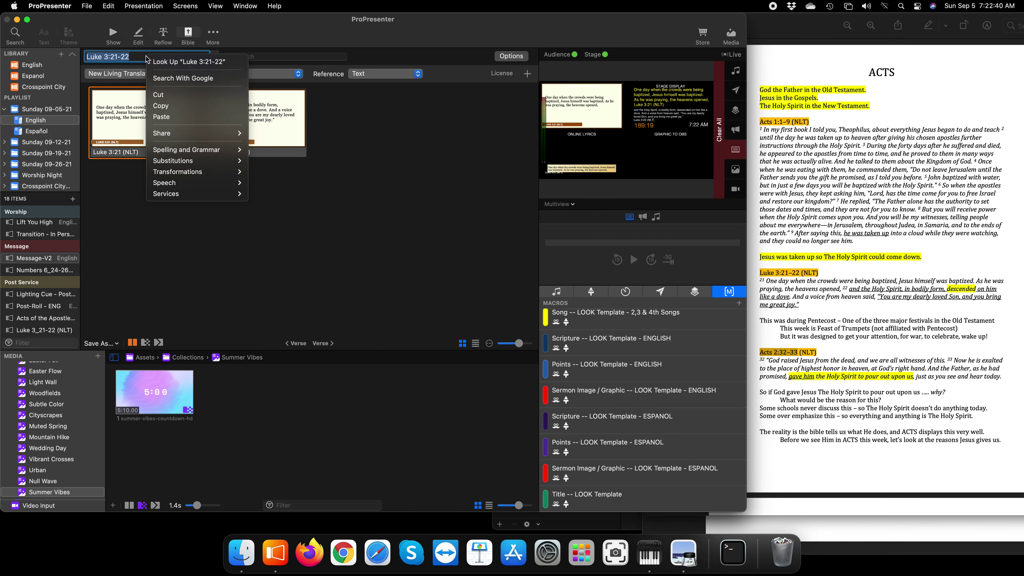
left_click(161, 117)
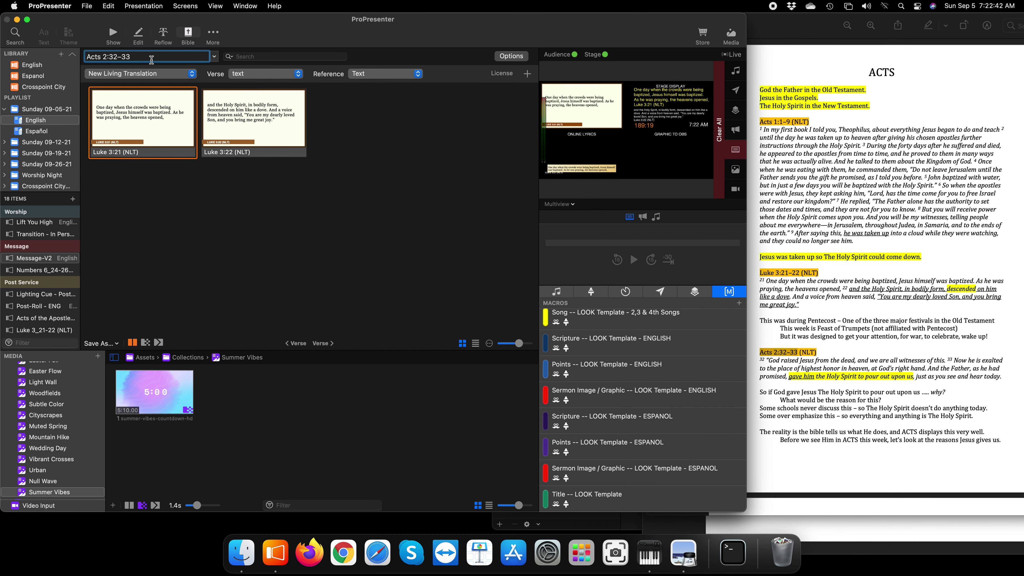
key("Return")
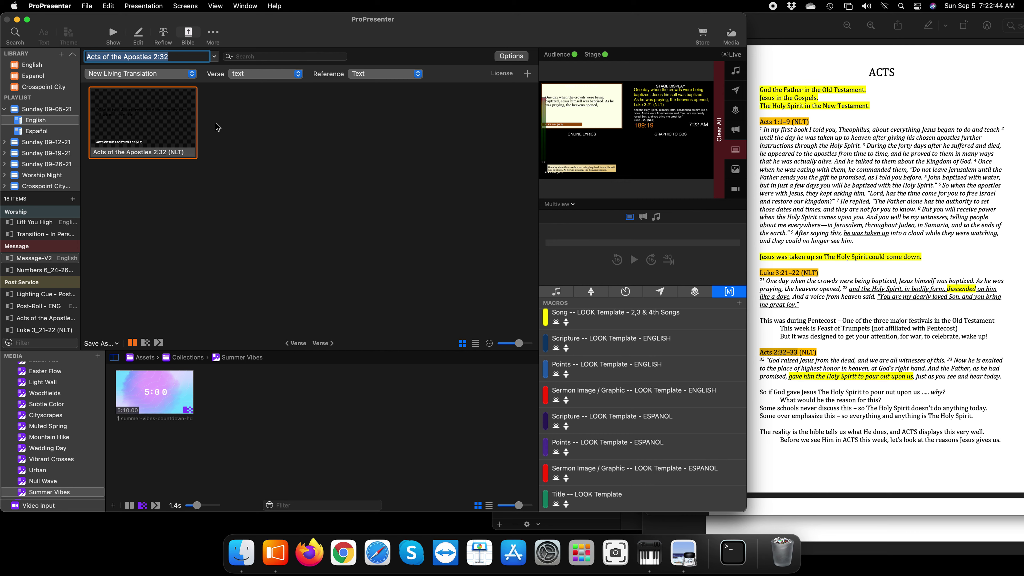
- Show the Acts 2:32 slide live and save it to the Sunday 09-05-21 English playlist
left_click(259, 160)
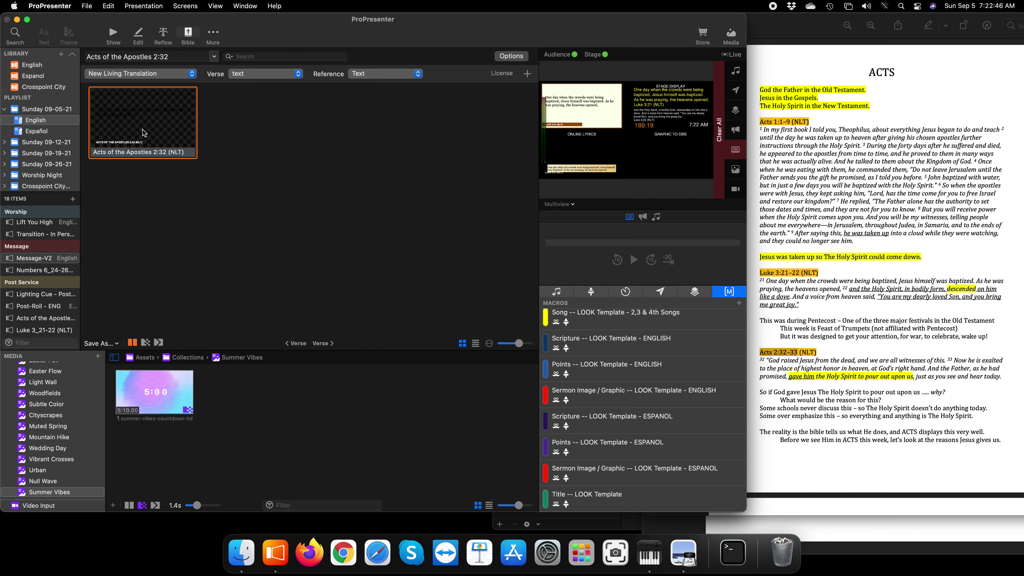
left_click(159, 135)
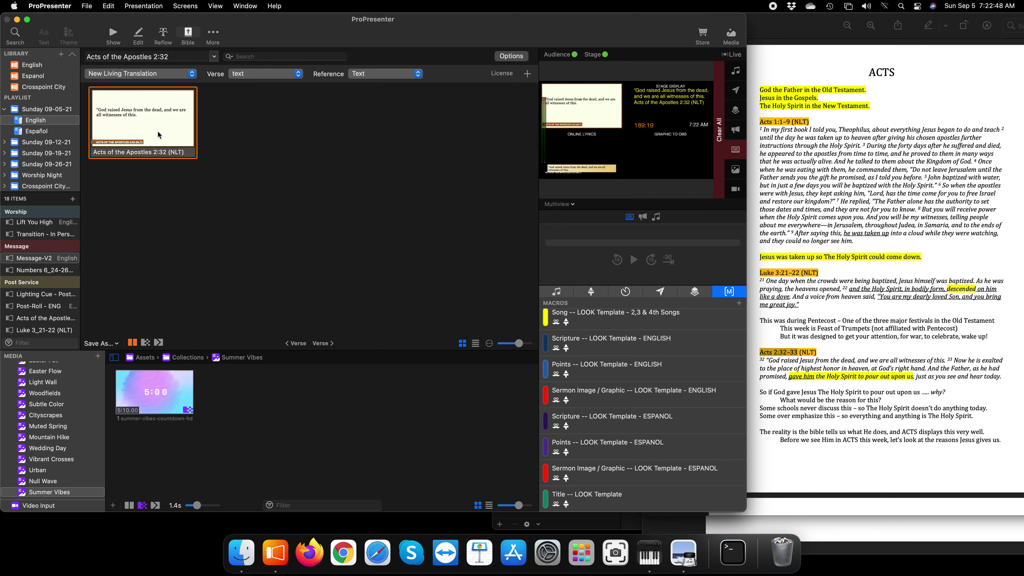
left_click(114, 343)
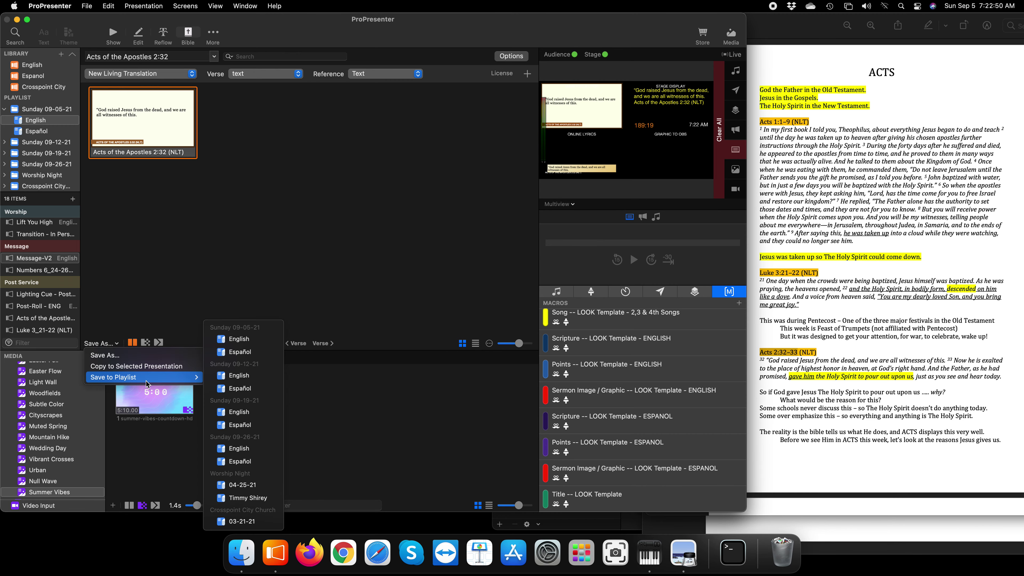
left_click(238, 338)
- Copy the reference John 14:16–18 from Acts.pdf and look it up in the Bible scripture lookup
left_click(829, 329)
scroll(829, 330, "down", 5)
scroll(829, 329, "down", 3)
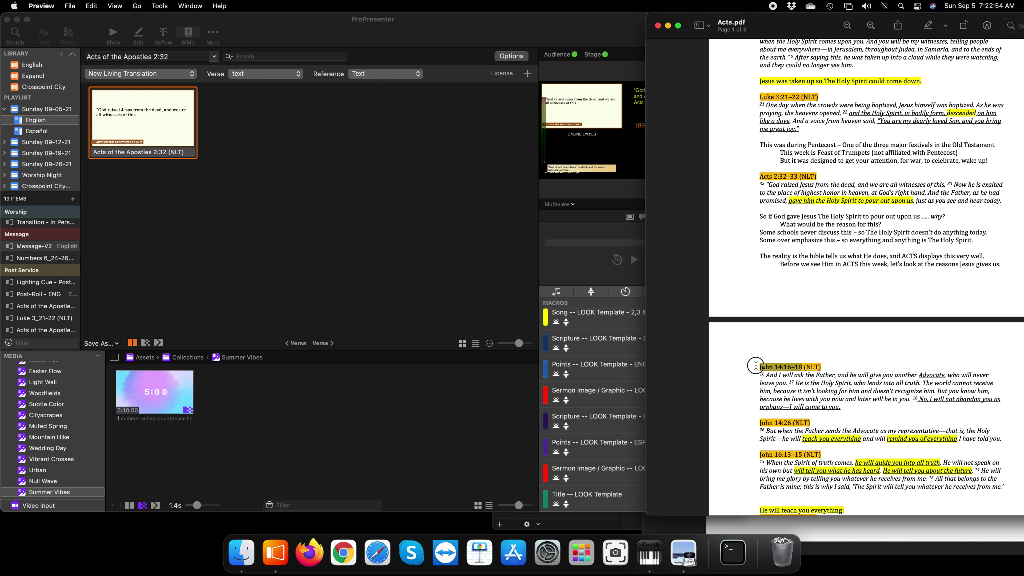
left_click(405, 219)
left_click(145, 55)
triple_click(145, 55)
right_click(145, 55)
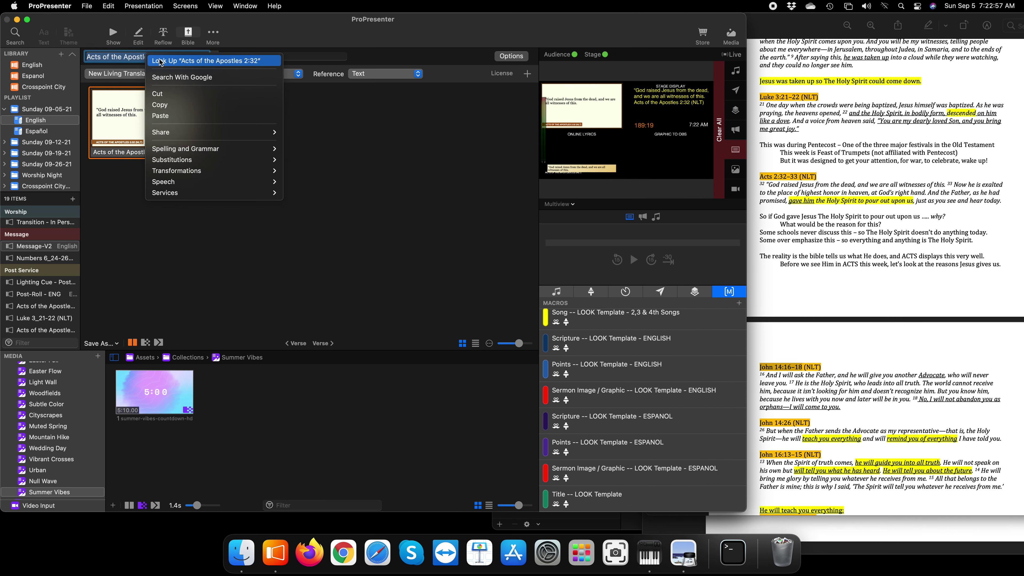
left_click(205, 116)
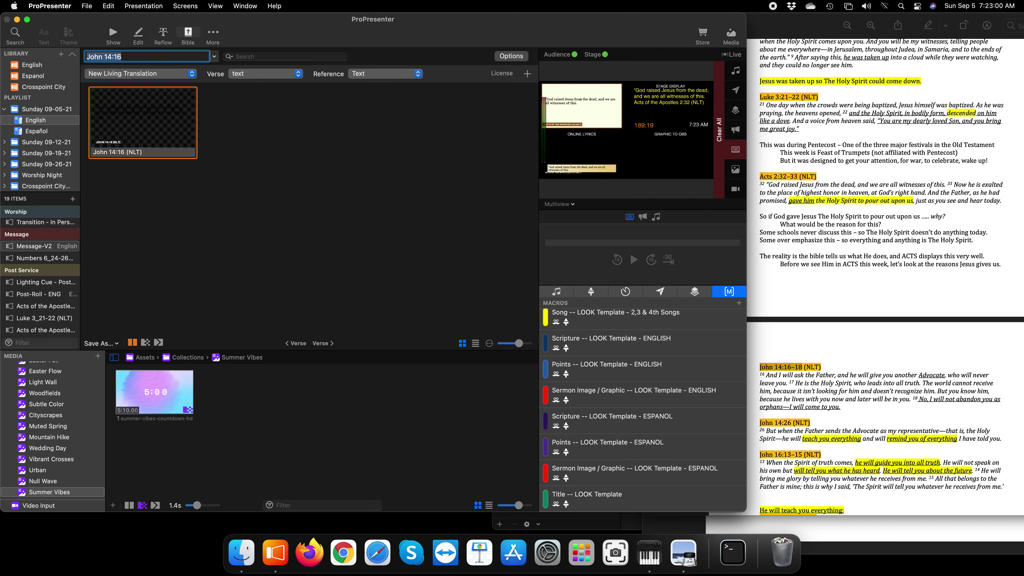
left_click(108, 344)
mouse_move(156, 380)
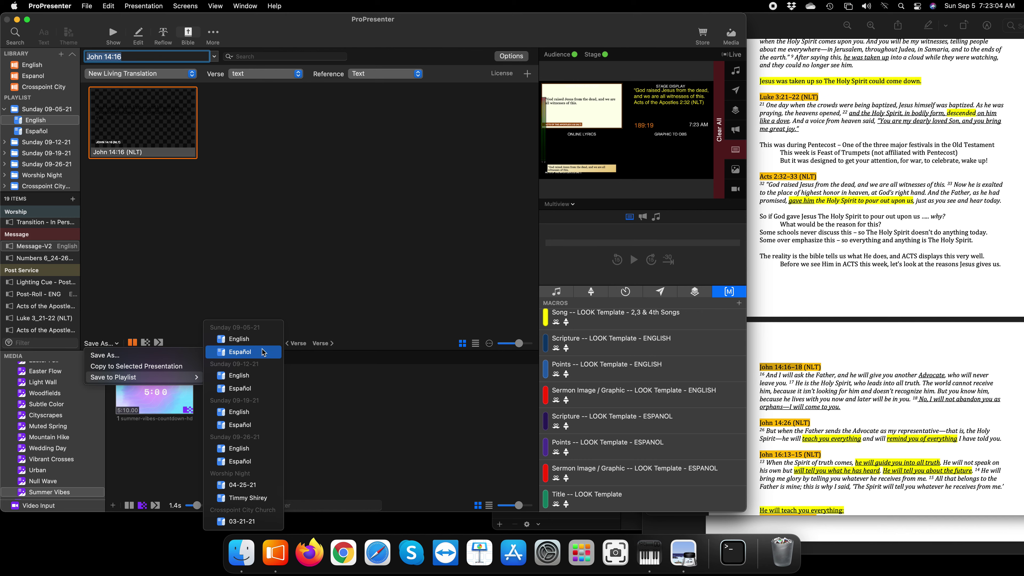
left_click(823, 336)
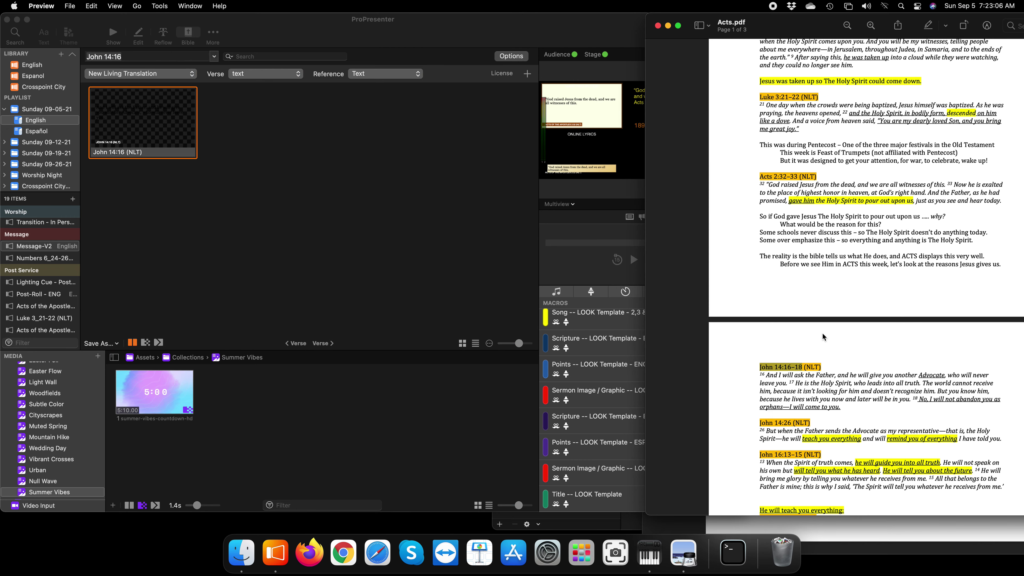
- Extend the lookup to John 14:16-18 and save the passage to the Sunday 09-05-21 English playlist
left_click(148, 56)
type("-18")
key("Return")
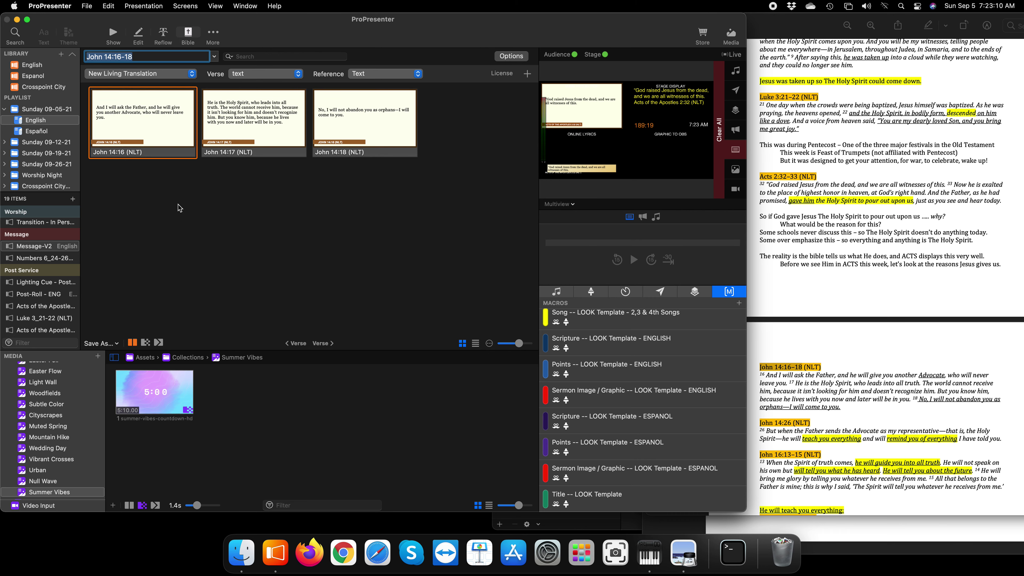
left_click(103, 343)
mouse_move(137, 377)
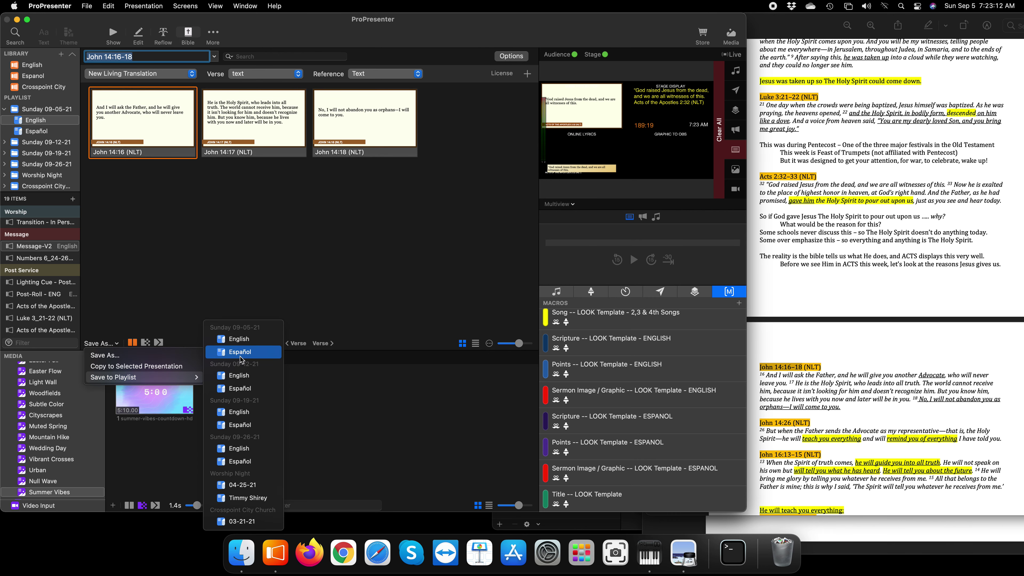
left_click(240, 341)
- Copy the reference John 14:26 from Acts.pdf and look it up in the Bible scripture lookup
left_click(859, 273)
scroll(793, 310, "down", 5)
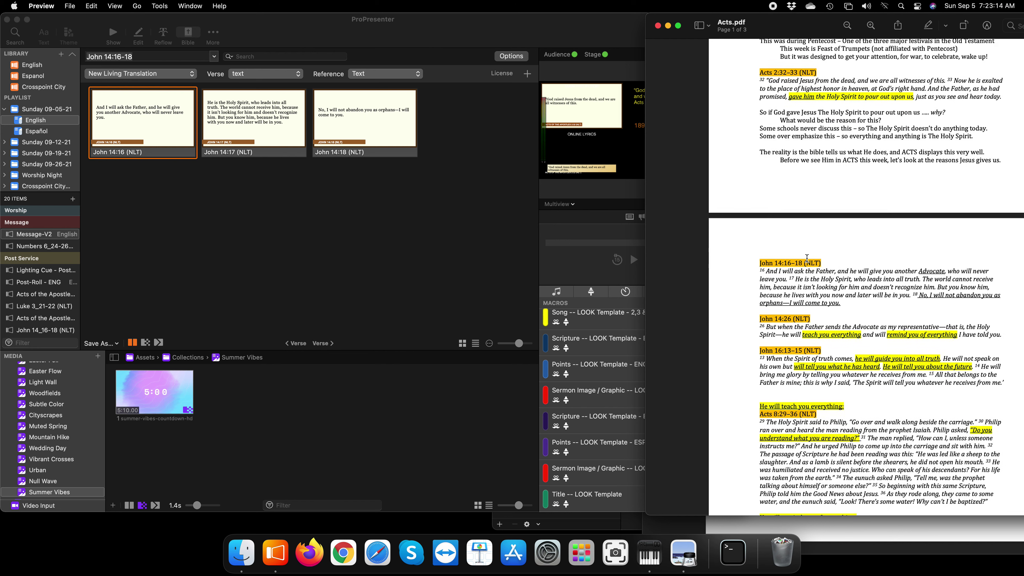
left_click_drag(793, 310, 758, 310)
key("super+c")
left_click(161, 56)
key("super+a")
key("super+v")
key("Return")
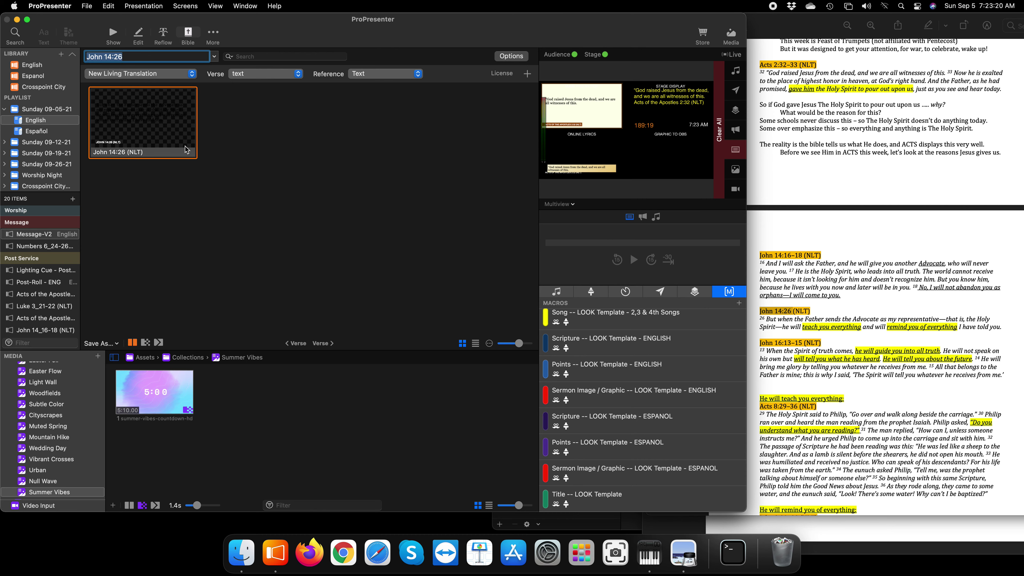
- Show the John 14:26 slide live and save it to the Sunday 09-05-21 English playlist
left_click(115, 346)
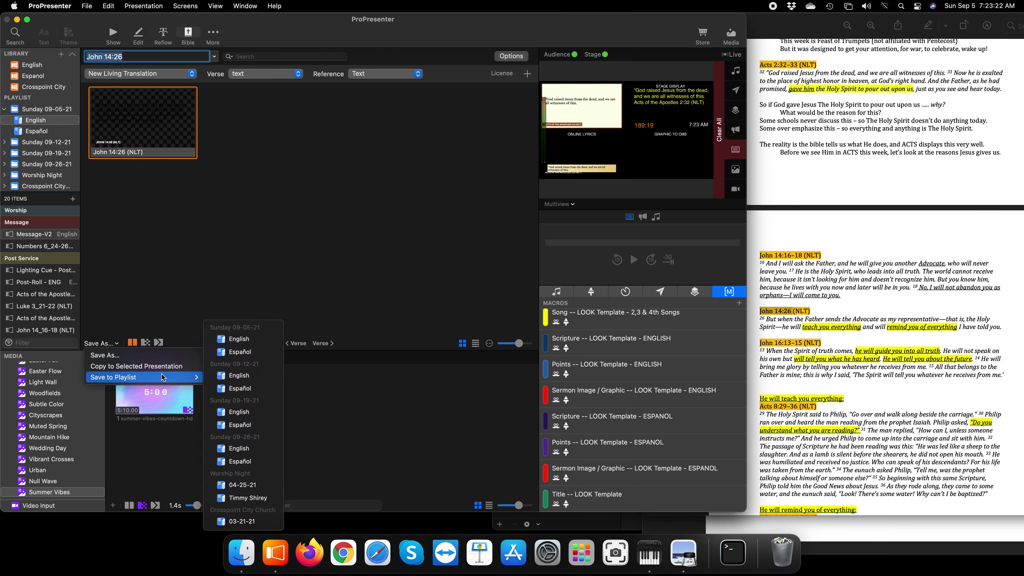
left_click(151, 113)
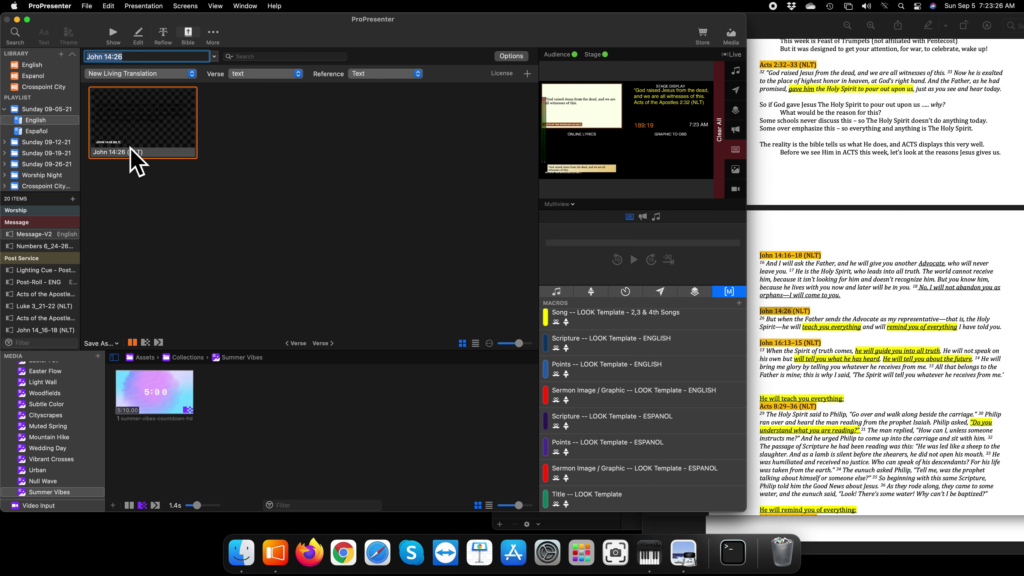
left_click(160, 126)
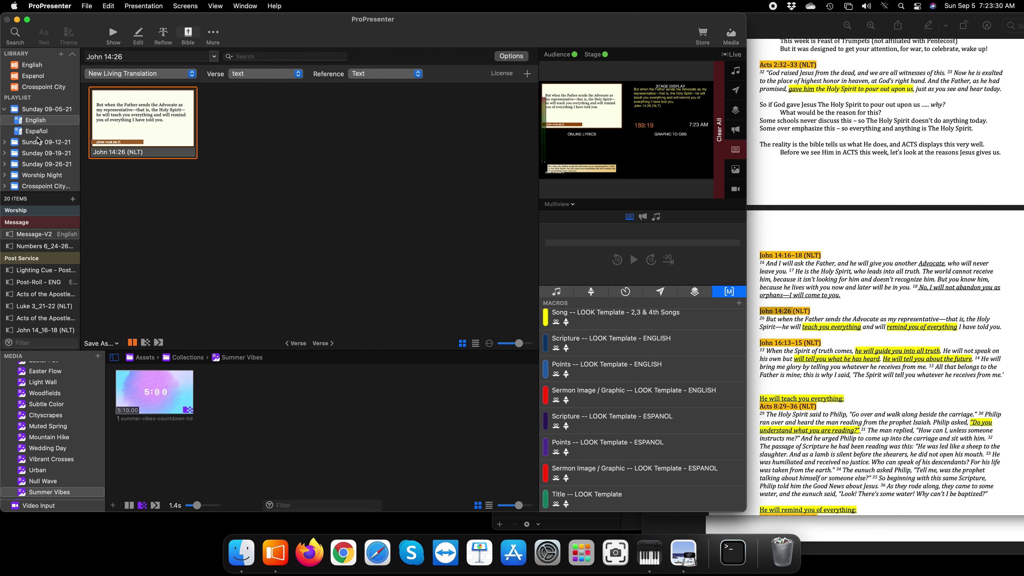
left_click(117, 345)
mouse_move(169, 377)
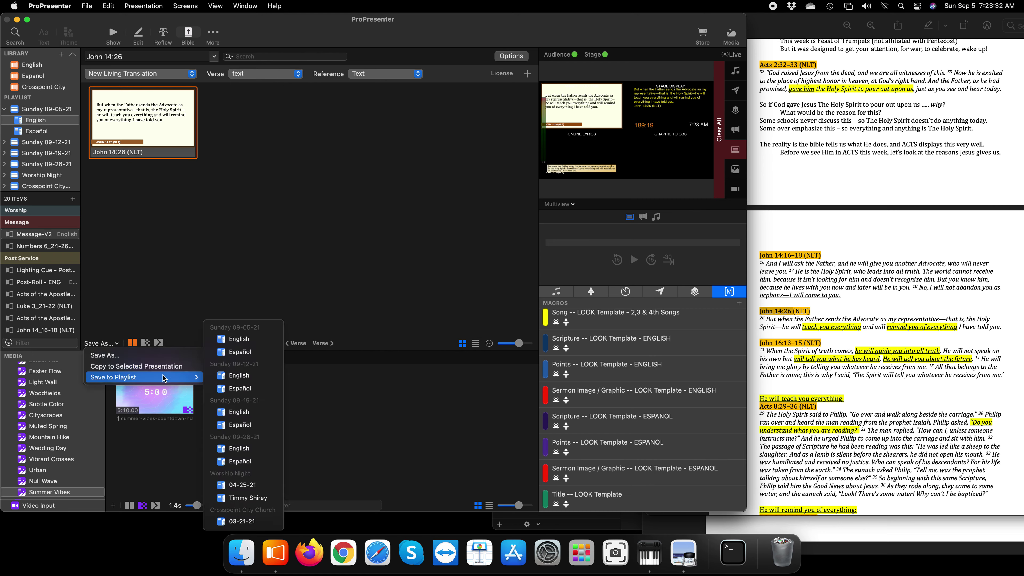
left_click(258, 343)
- Copy the reference John 16:13–15 from Acts.pdf and look it up in the Bible scripture lookup
left_click(844, 260)
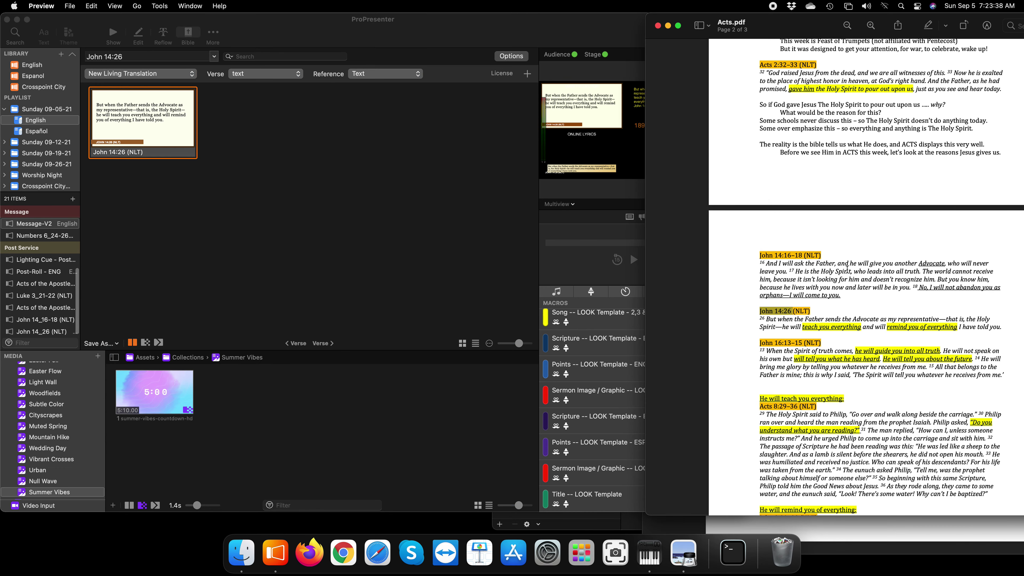
scroll(806, 286, "down", 3)
left_click_drag(804, 286, 736, 285)
key("super+c")
left_click(160, 52)
left_click(160, 52)
key("super+v")
key("Return")
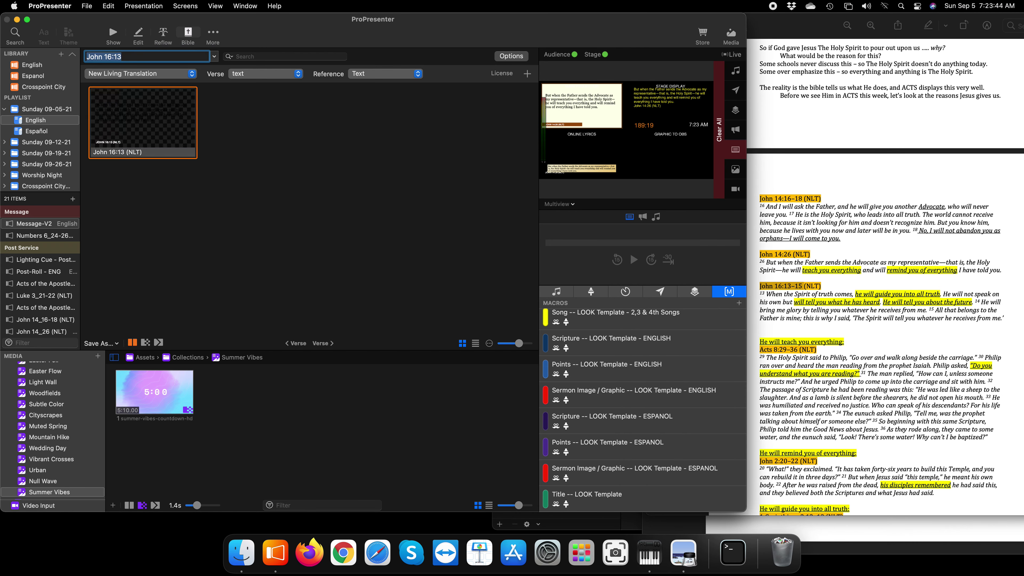
- Extend the lookup to John 16:13-15 and save the passage to the Sunday 09-05-21 English playlist
left_click(137, 58)
type("-15")
key("Return")
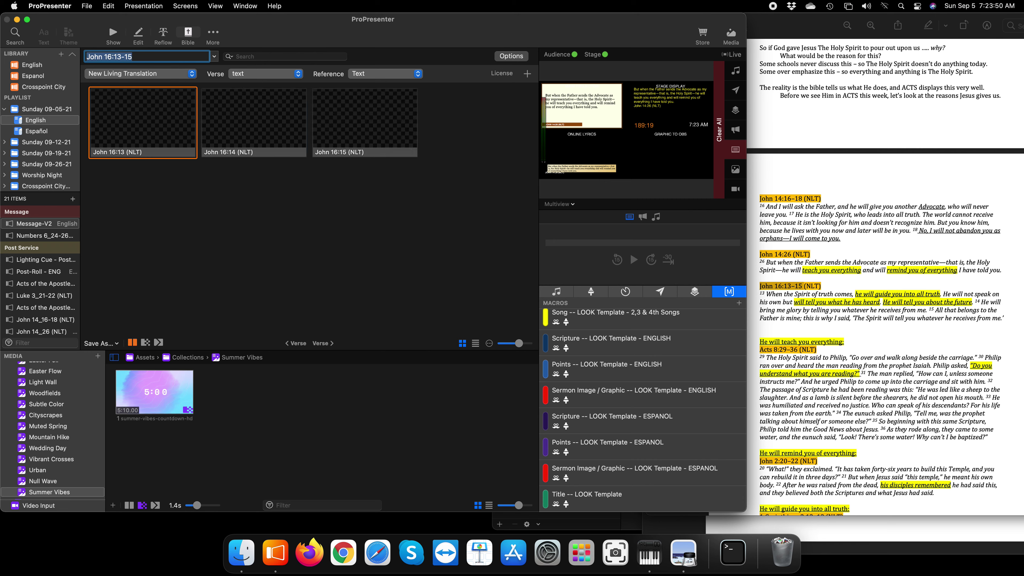
left_click(102, 343)
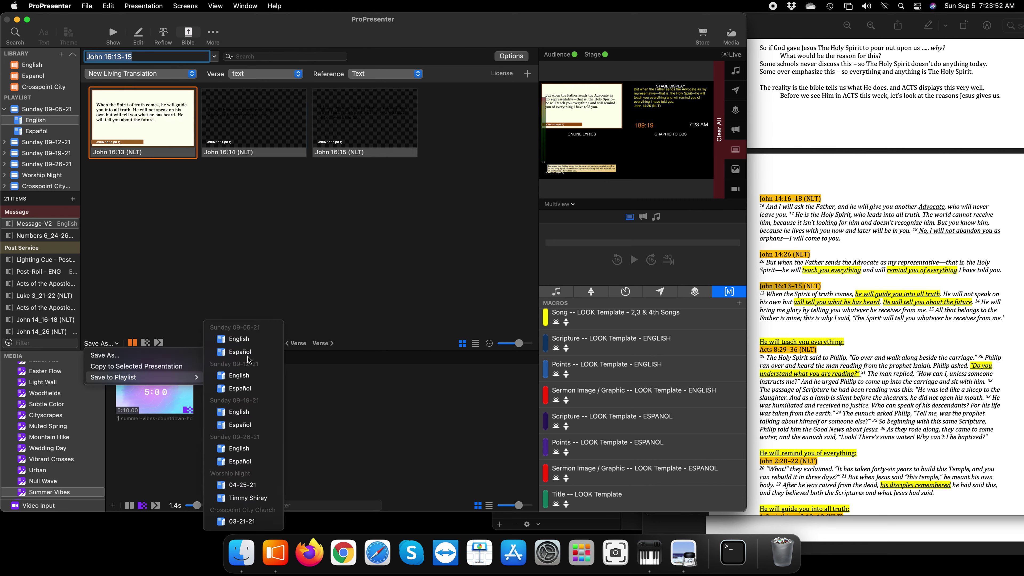
left_click(238, 338)
- Copy the reference Acts 8:29–36 from Acts.pdf and look up Acts of the Apostles 8:29-36 in the Bible scripture lookup
left_click(796, 350)
left_click_drag(796, 350, 761, 348)
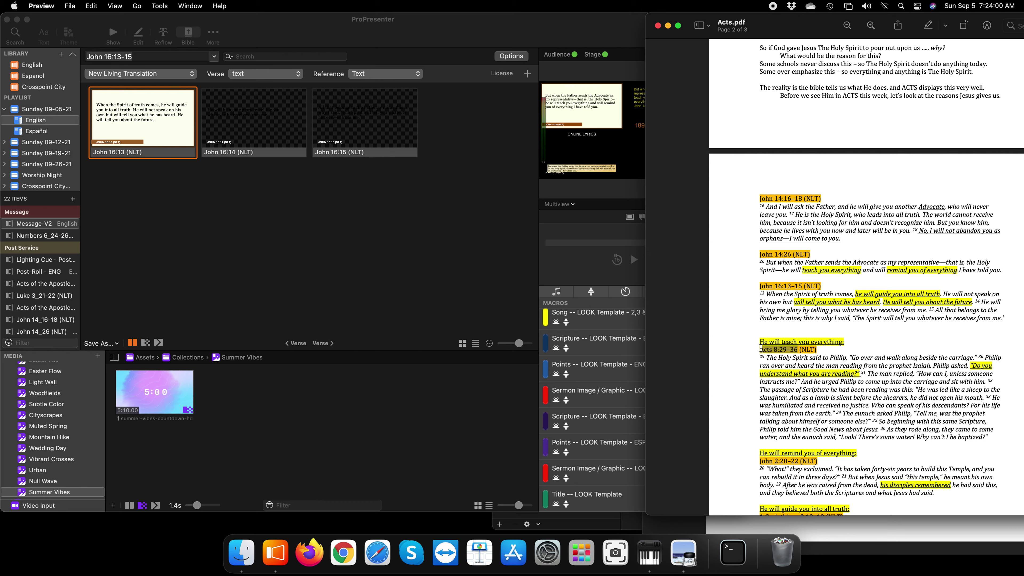
left_click(247, 275)
triple_click(141, 57)
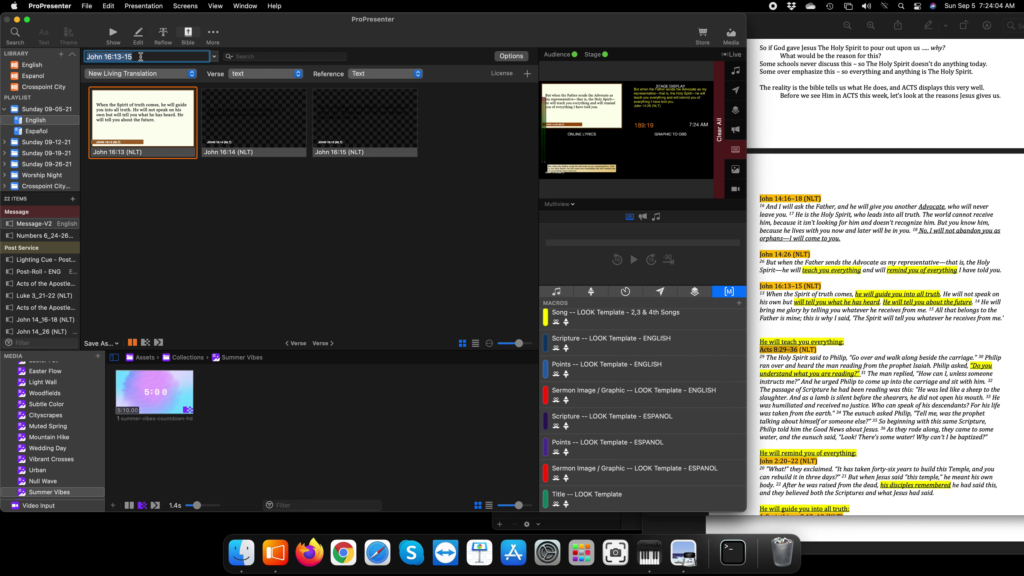
type("Acts of the Apostles 8:29")
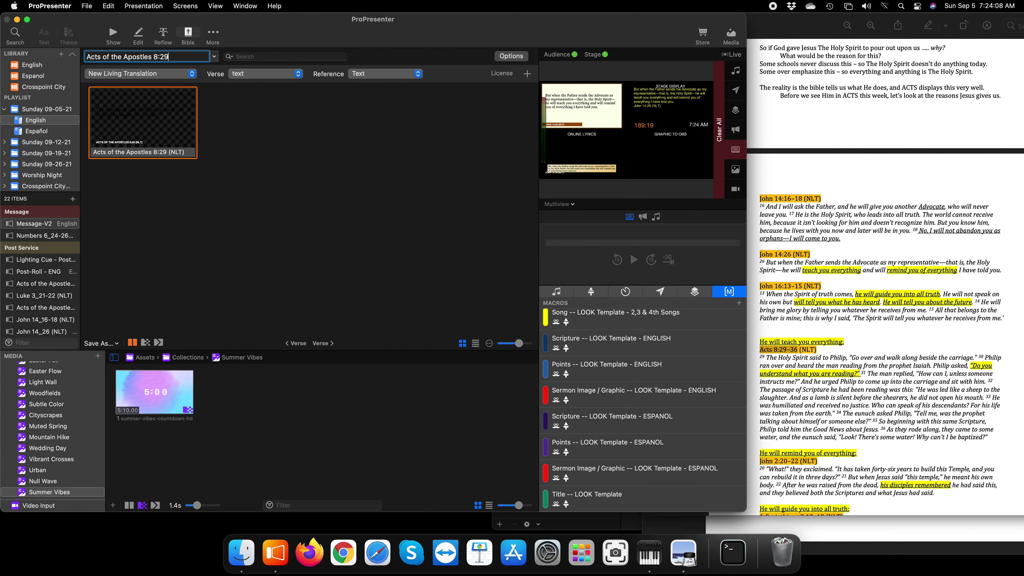
type("-36")
key("Return")
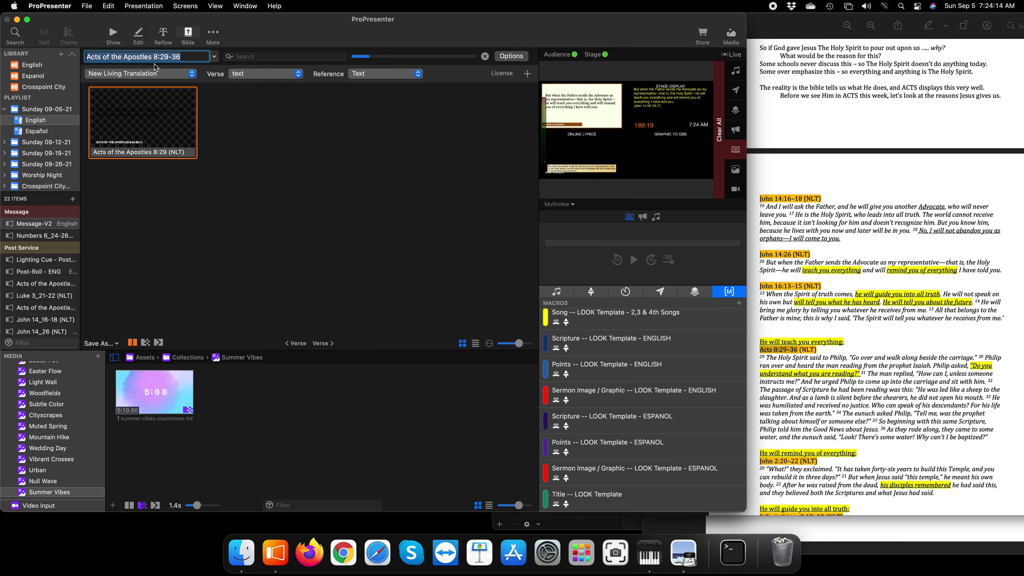
- Show the Acts 8:29 slide live and save the Acts 8:29-36 passage to the Sunday 09-05-21 English playlist
left_click(121, 133)
left_click(115, 343)
mouse_move(137, 376)
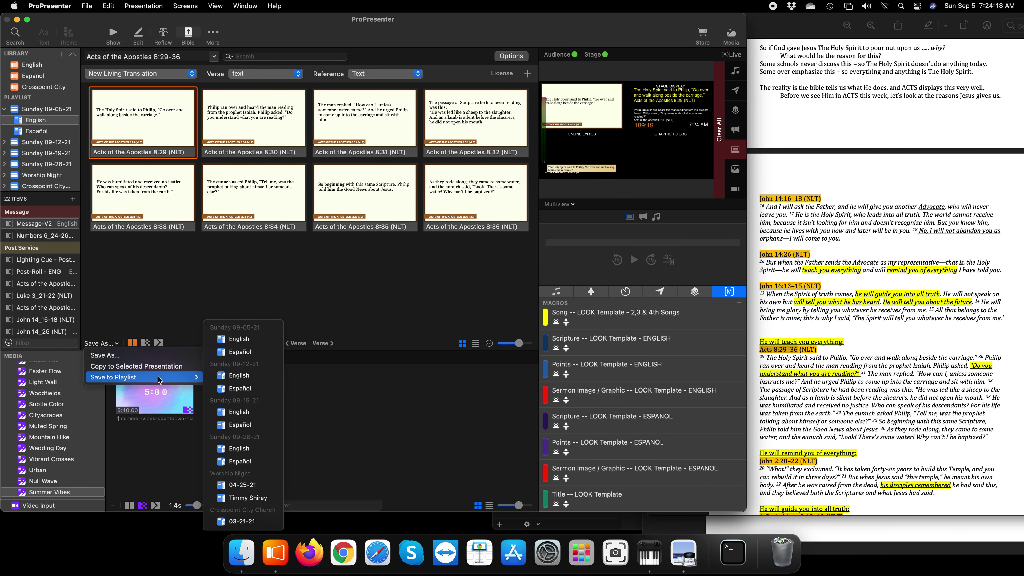
left_click(238, 339)
- Try to copy the John 2:20–22 reference from Acts.pdf into the Bible scripture lookup
left_click(798, 367)
scroll(798, 367, "down", 5)
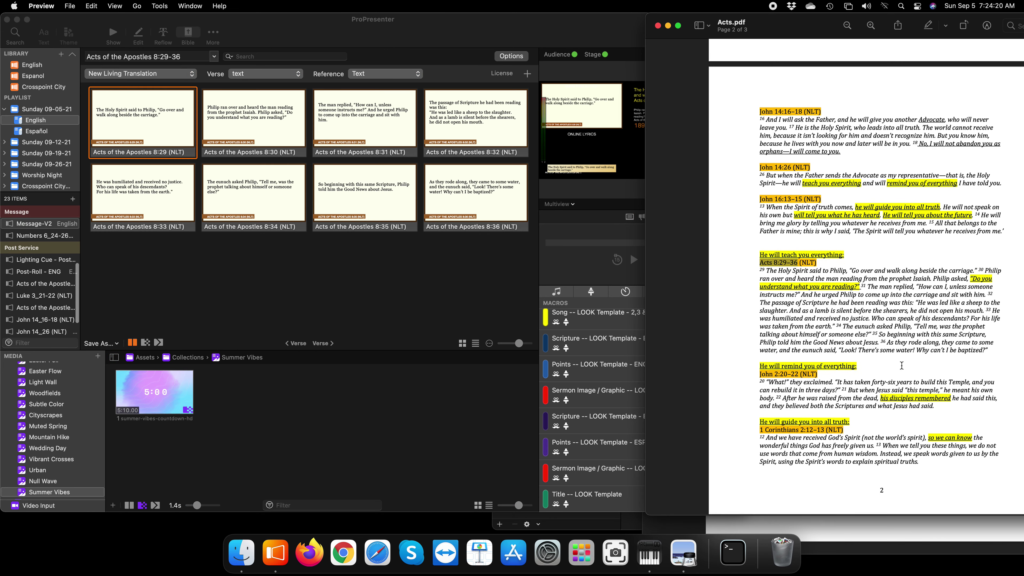
mouse_move(918, 416)
left_mouse_down()
mouse_move(800, 326)
mouse_move(758, 328)
left_mouse_up()
left_click(803, 327)
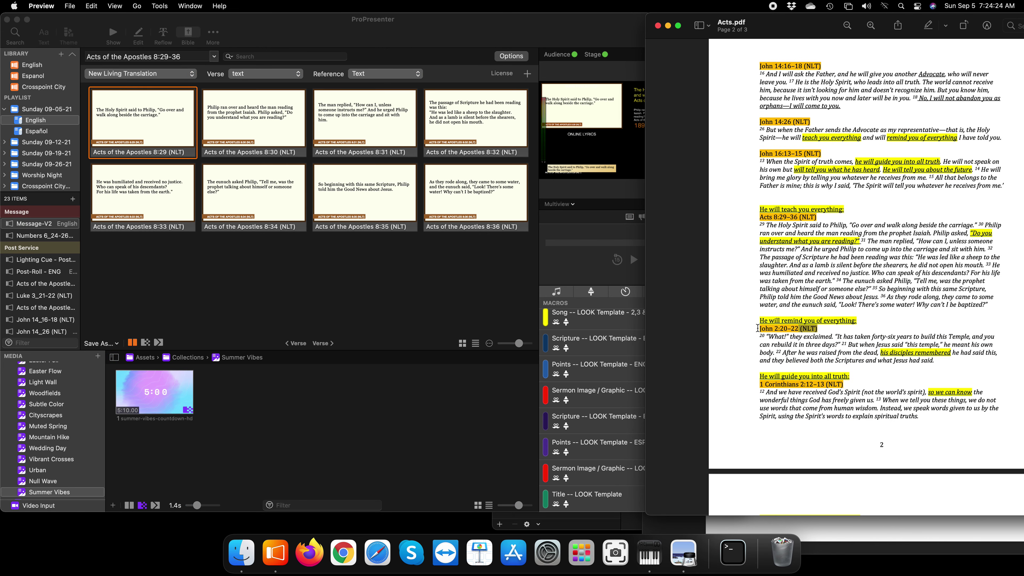
left_click(159, 65)
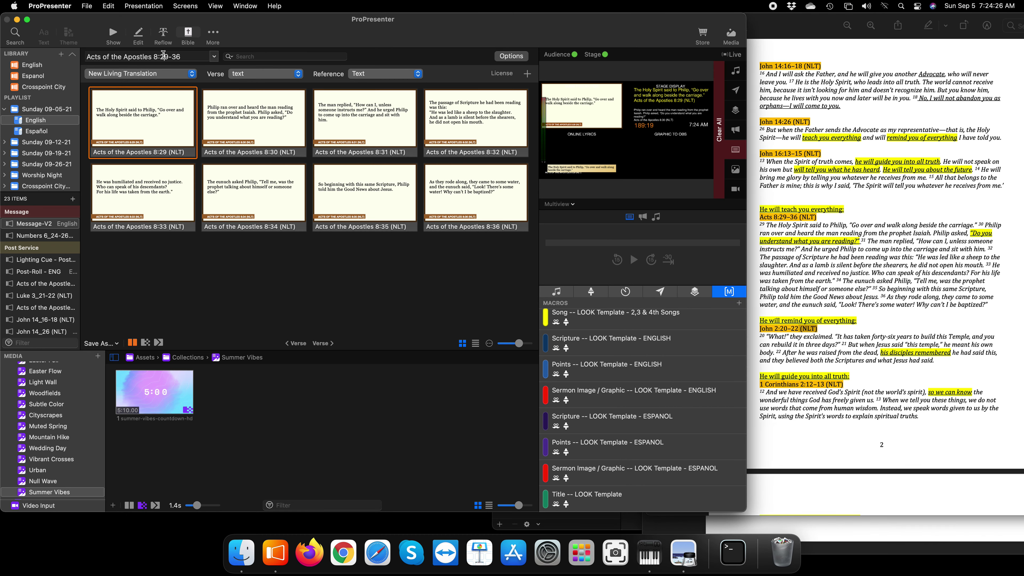
left_click(163, 56)
key("super+v")
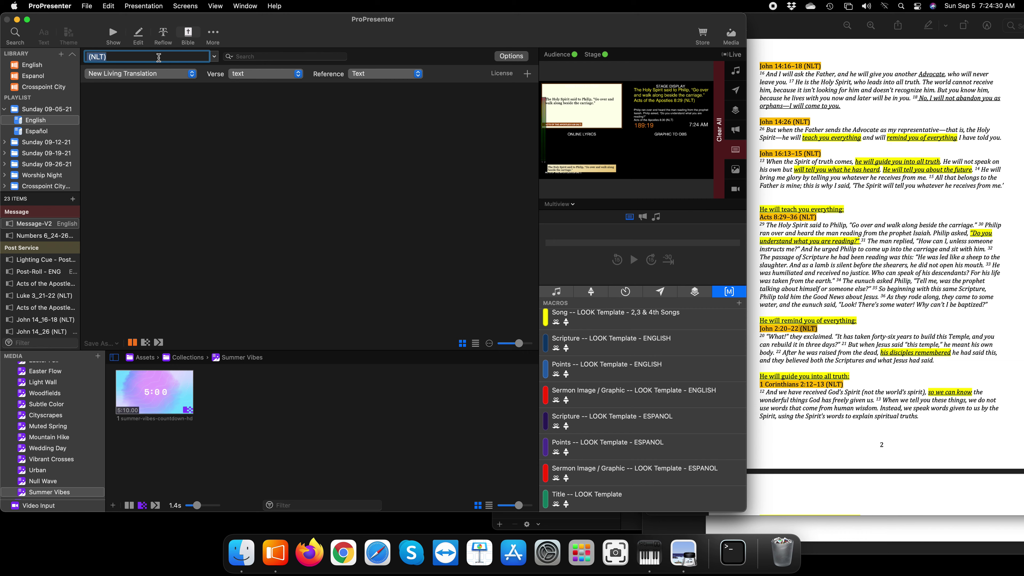
- Copy only the reference John 2:20–22, without the translation tag, from Acts.pdf and look it up in the Bible scripture lookup
left_click(838, 327)
left_click(777, 325)
left_click_drag(800, 327, 759, 327)
left_click(129, 56)
key("super+v")
key("Return")
- Extend the lookup to John 2:20-22 and save the passage to the Sunday 09-05-21 English playlist
left_click(135, 55)
type("-22")
key("Return")
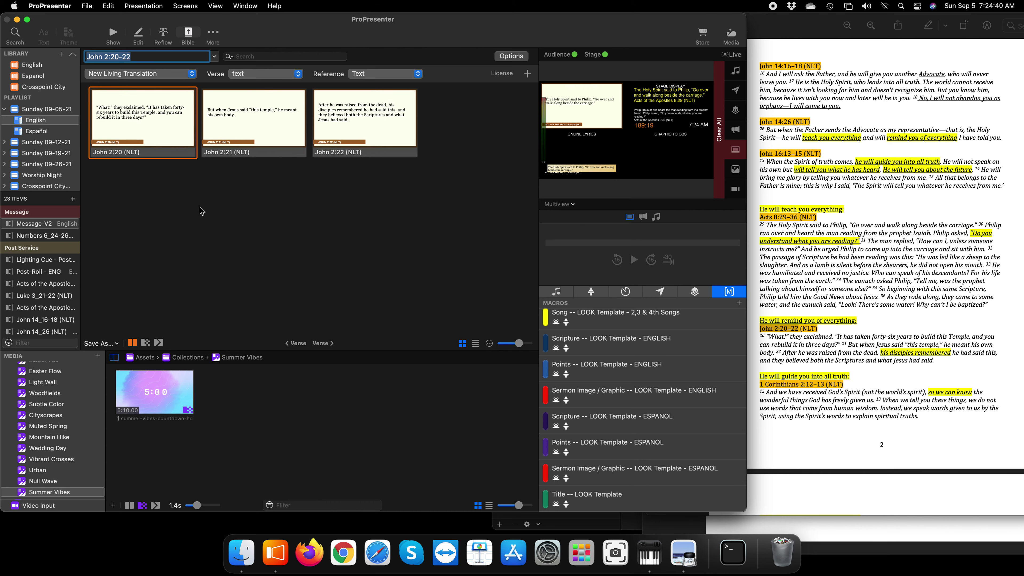
left_click(114, 343)
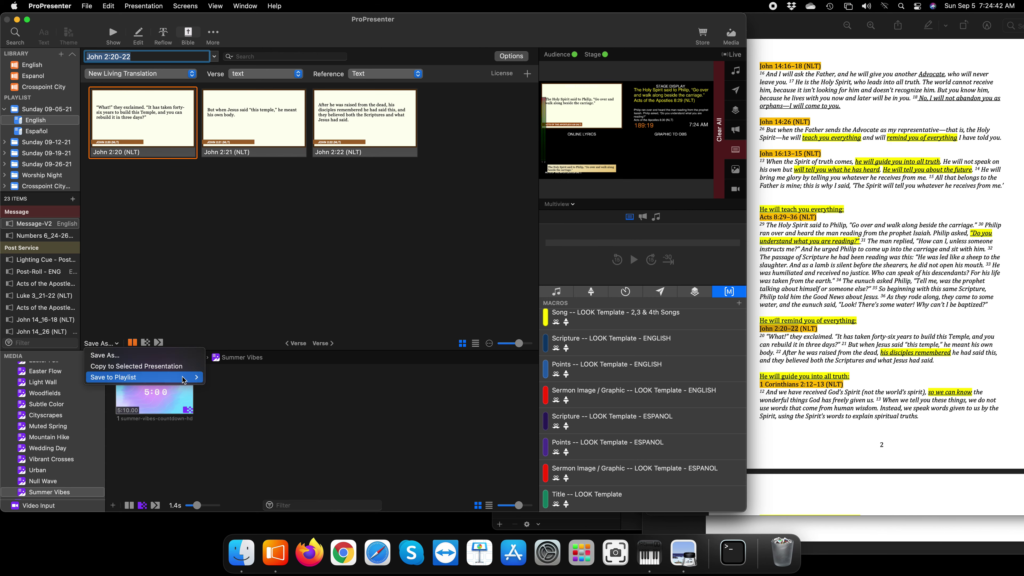
mouse_move(186, 377)
- Copy the reference 1 Corinthians 2:12–13 from Acts.pdf and look it up in the Bible scripture lookup
left_click(823, 296)
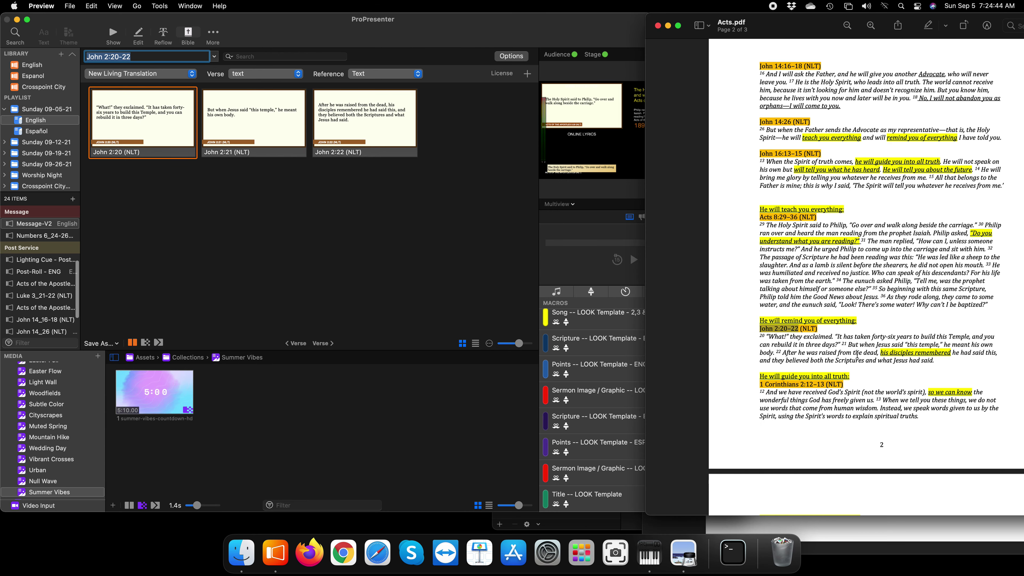
scroll(823, 295, "down", 5)
left_click_drag(823, 296, 760, 293)
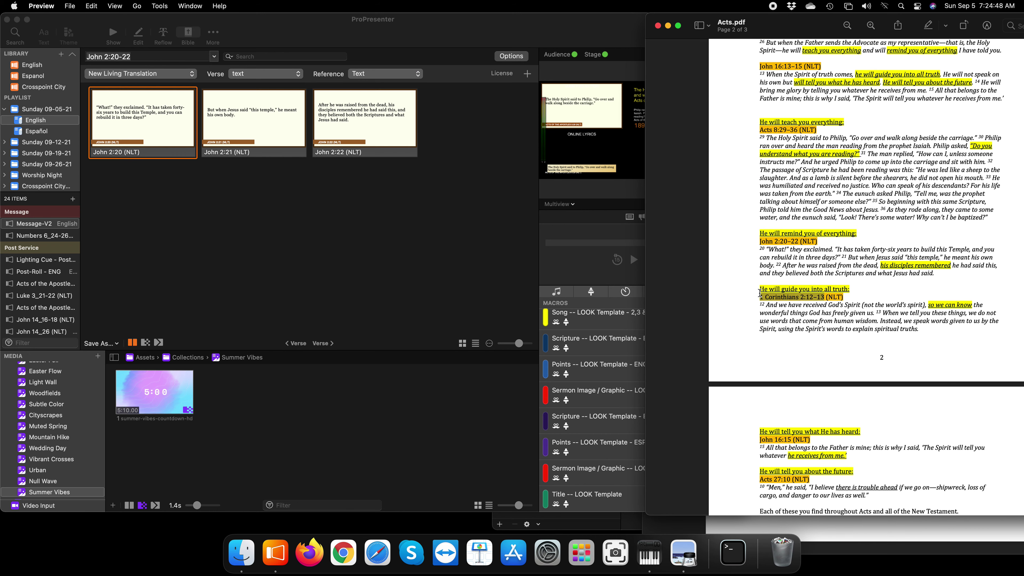
left_click(165, 56)
key("cmd+v")
key("Return")
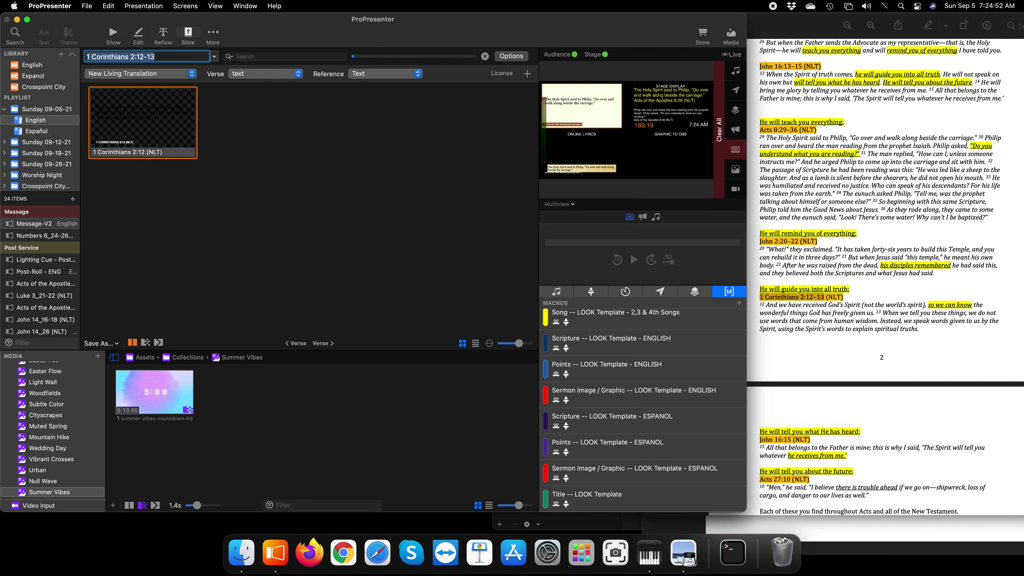
- Save the 1 Corinthians 2:12-13 passage to the Sunday 09-05-21 English playlist
left_click(101, 343)
mouse_move(133, 377)
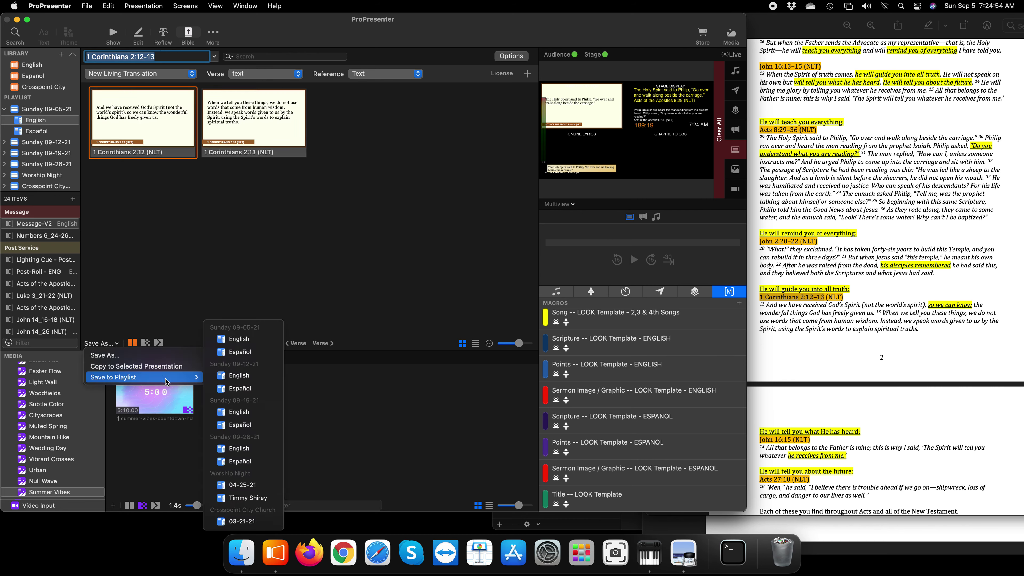
left_click(259, 342)
- Copy the reference John 16:15 from Acts.pdf and look it up in the Bible scripture lookup
left_click(807, 366)
scroll(804, 365, "down", 5)
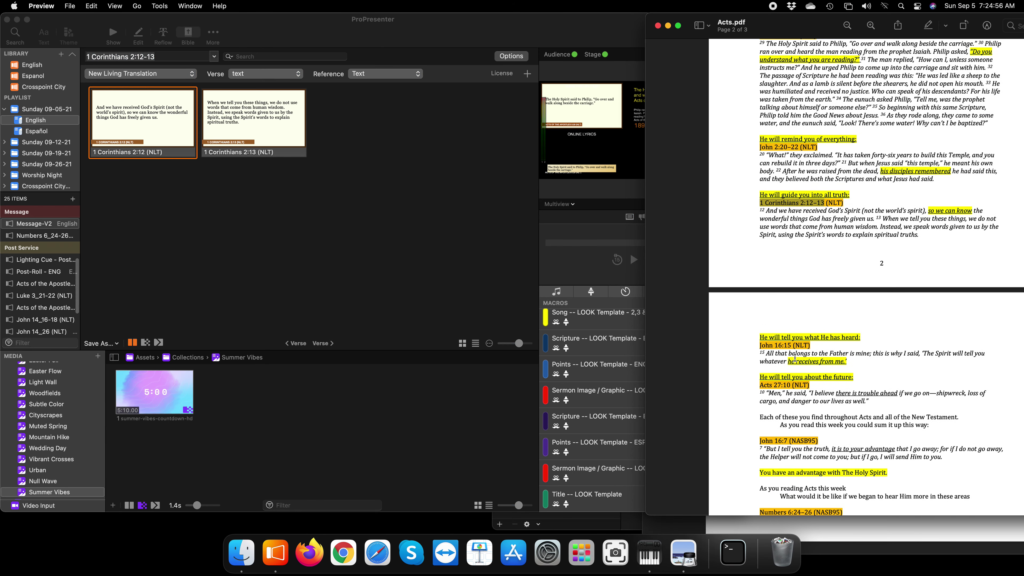
left_click_drag(793, 347, 760, 345)
key("super+c")
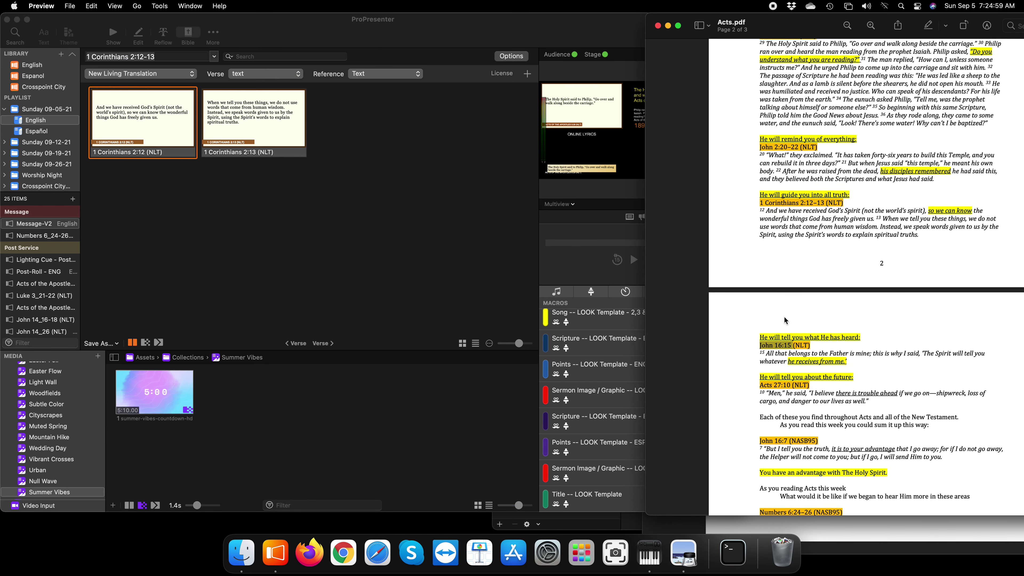
left_click(171, 60)
key("super+a")
key("super+v")
key("Return")
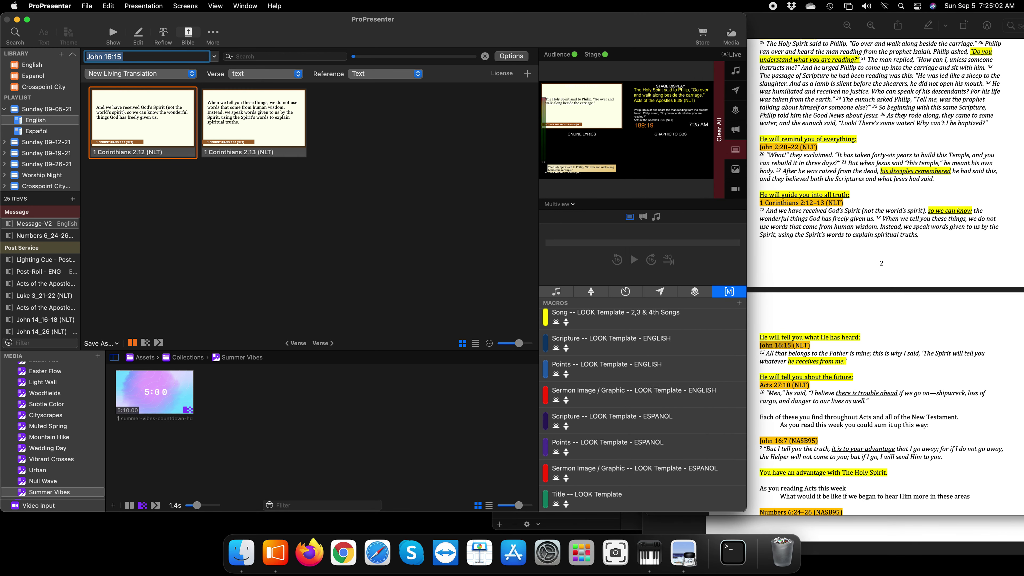
- Save the John 16:15 passage to the Sunday 09-05-21 English playlist
left_click(113, 344)
mouse_move(178, 377)
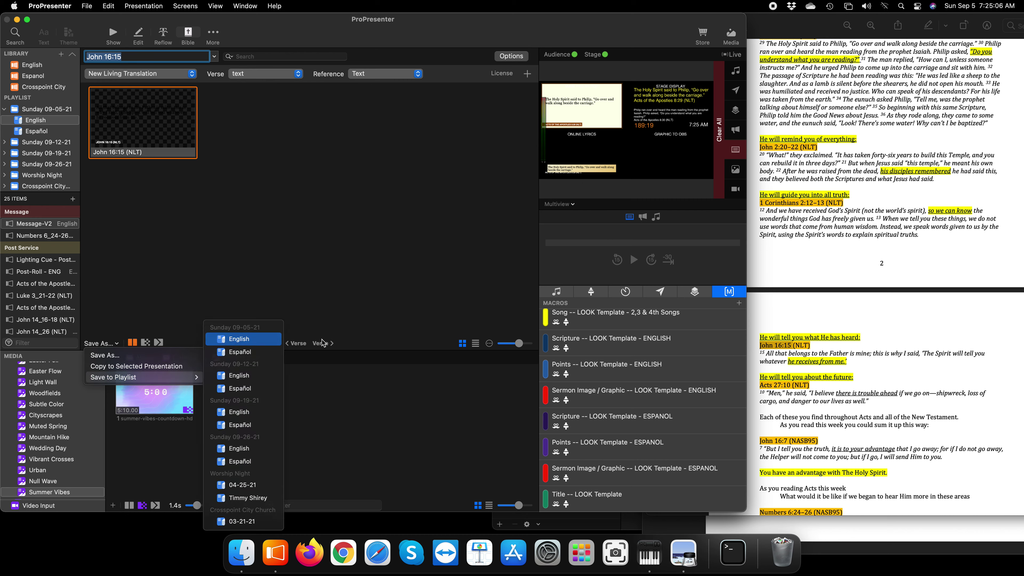
left_click(259, 343)
- Copy the reference Acts 27:10 from Acts.pdf and look it up in the Bible scripture lookup
left_click(791, 385)
left_click_drag(810, 385, 759, 385)
key("super+c")
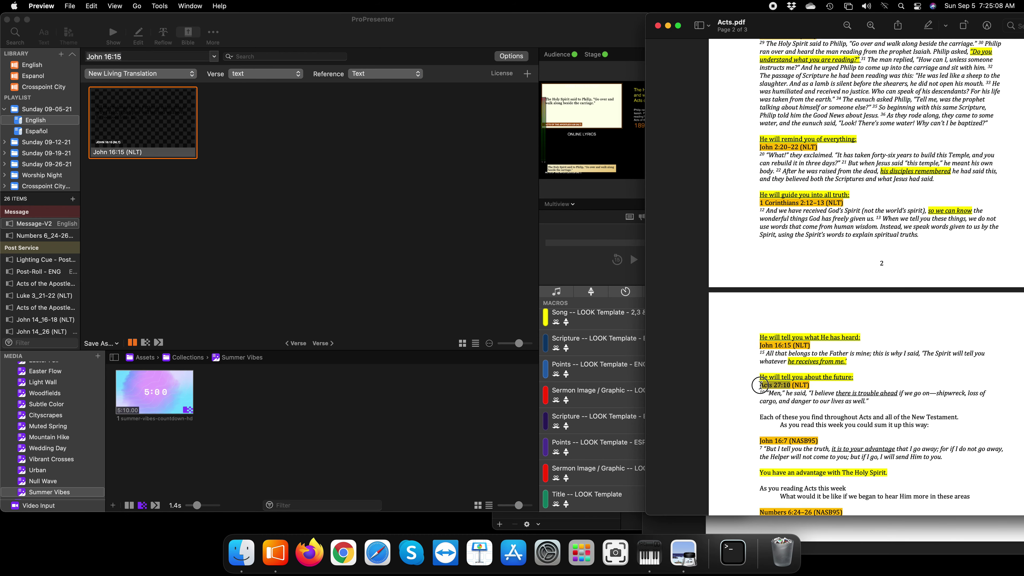
left_click(125, 62)
left_click(127, 58)
key("super+v")
key("Return")
- Save the Acts of the Apostles 27:10 passage to the Sunday 09-05-21 English playlist
left_click(101, 343)
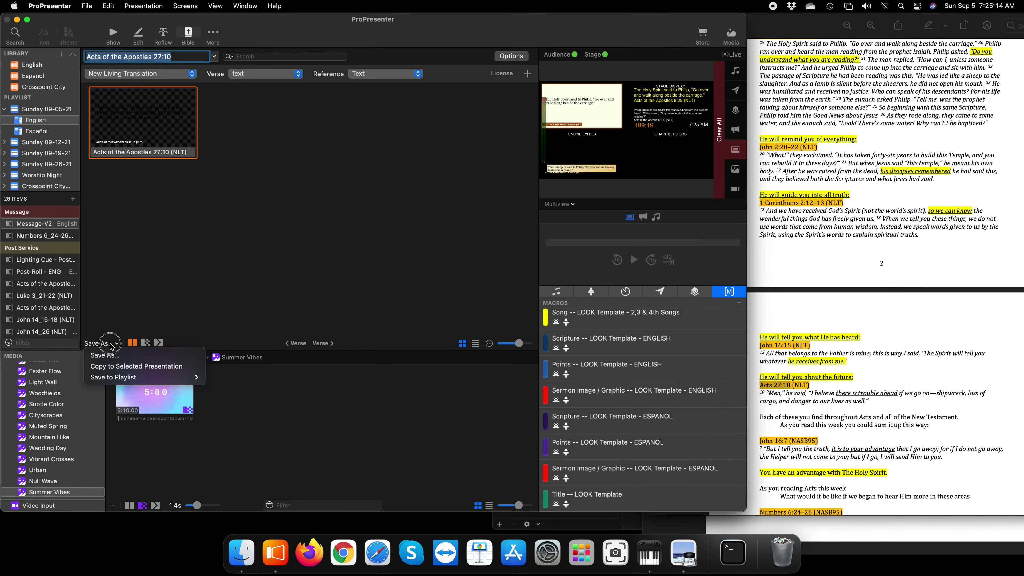
mouse_move(158, 376)
left_click(247, 345)
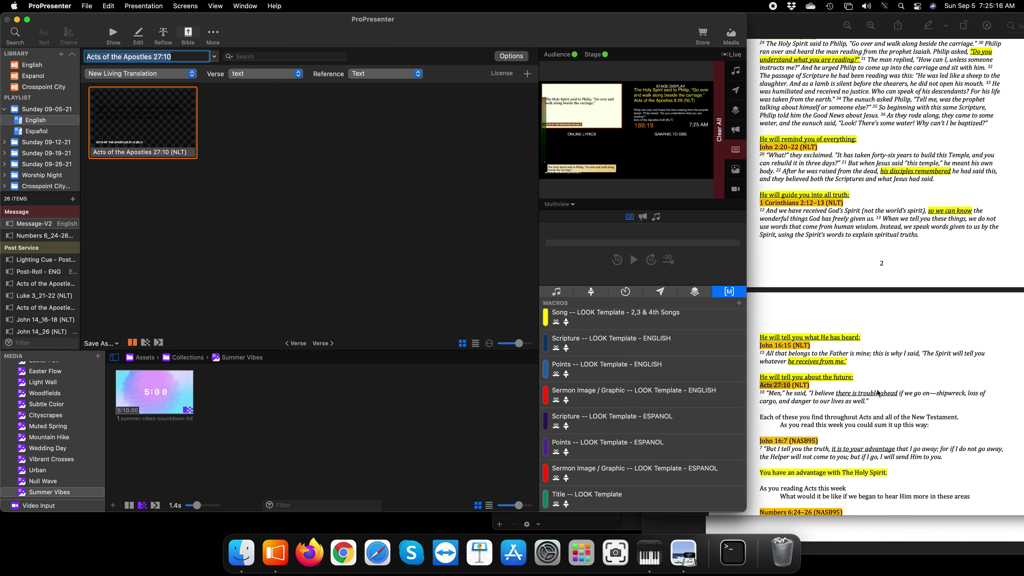
- Copy the reference John 16:7 from Acts.pdf and look it up in the Bible scripture lookup
left_click(789, 357)
scroll(789, 358, "down", 3)
left_click_drag(787, 357, 760, 359)
key("super+c")
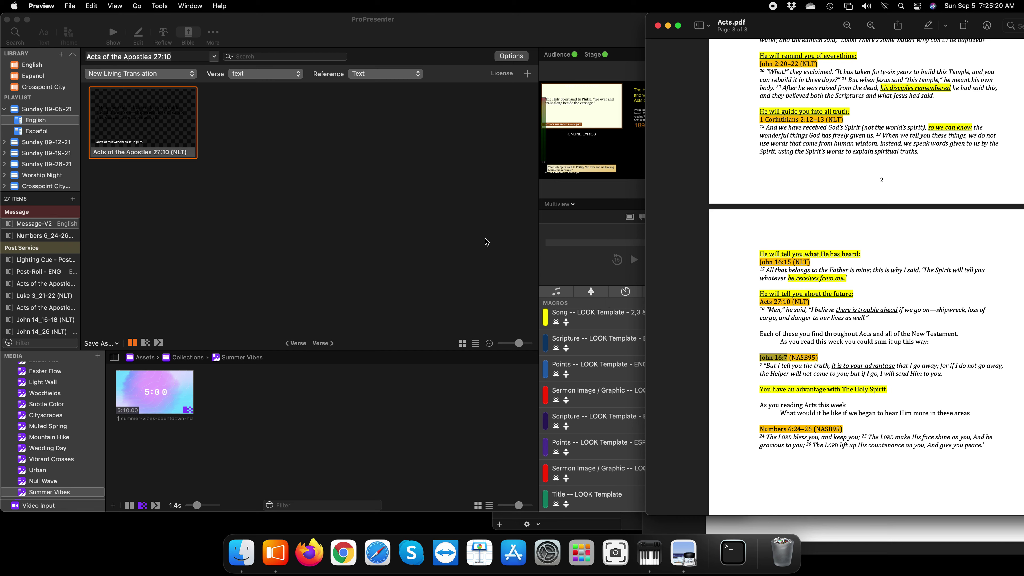
left_click(164, 57)
key("super+v")
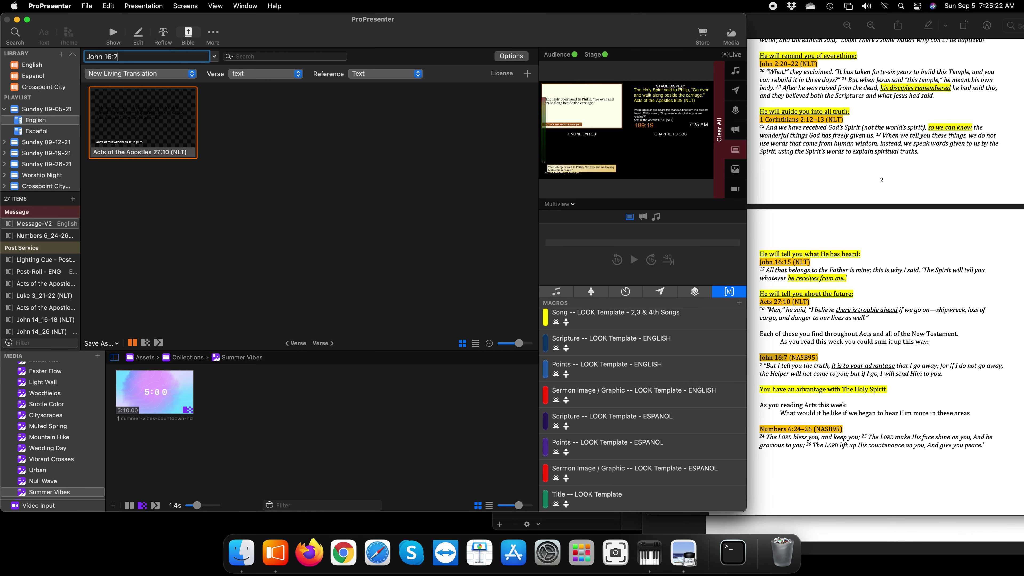
key("Return")
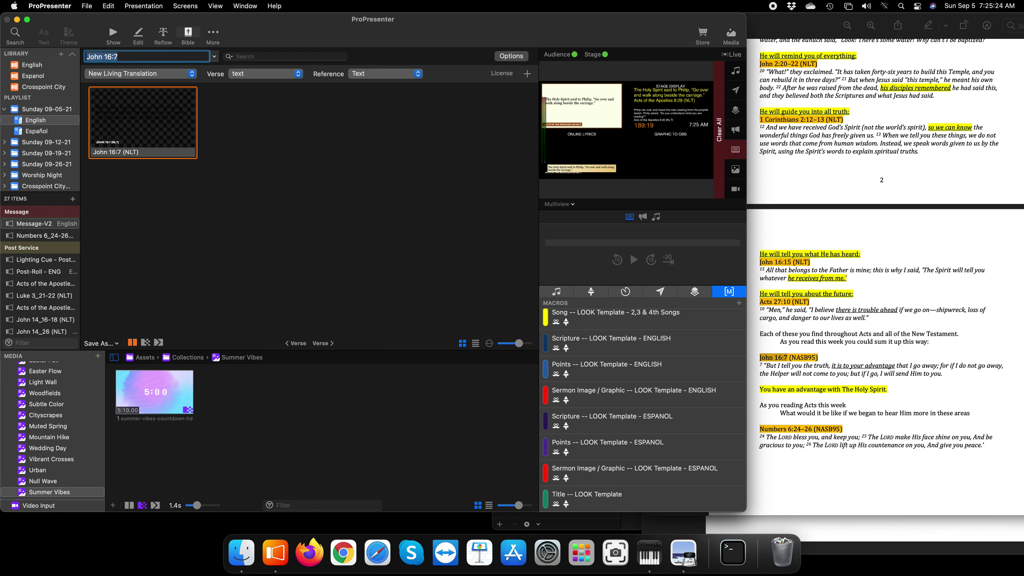
- Show the John 16:7 (NLT) slide and save the passage to the Sunday 09-05-21 English playlist
left_click(153, 118)
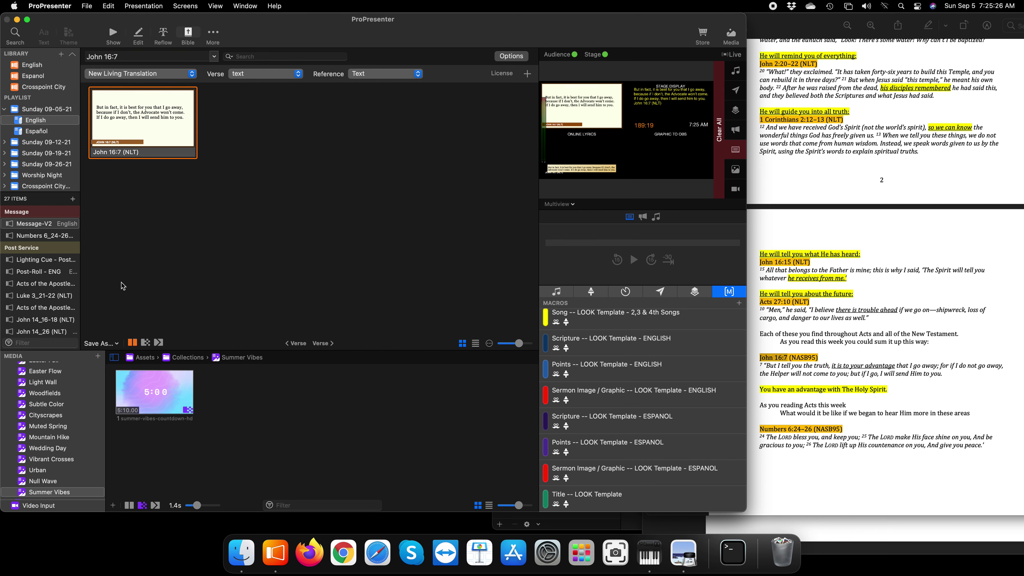
left_click(116, 344)
mouse_move(177, 377)
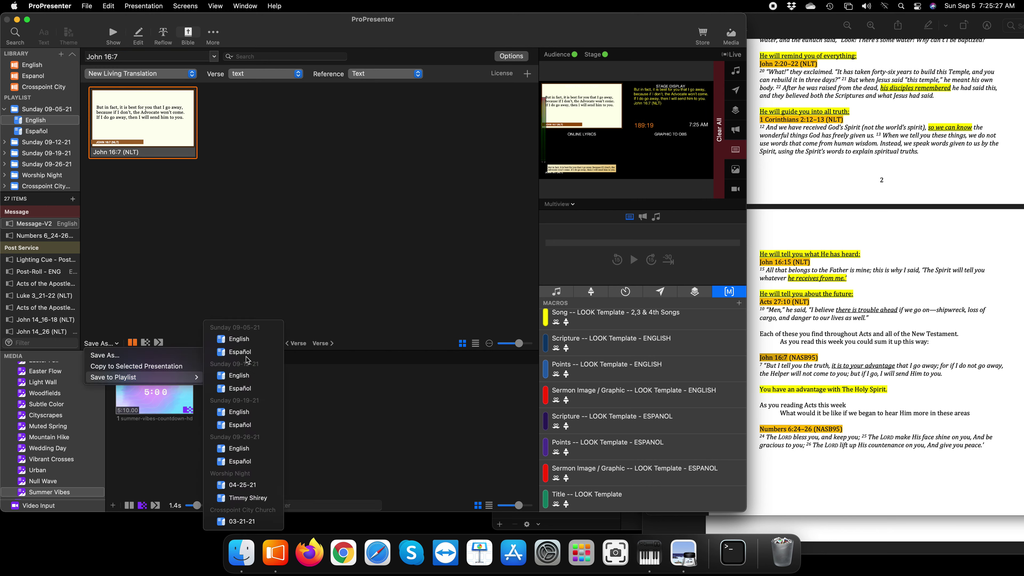
left_click(250, 340)
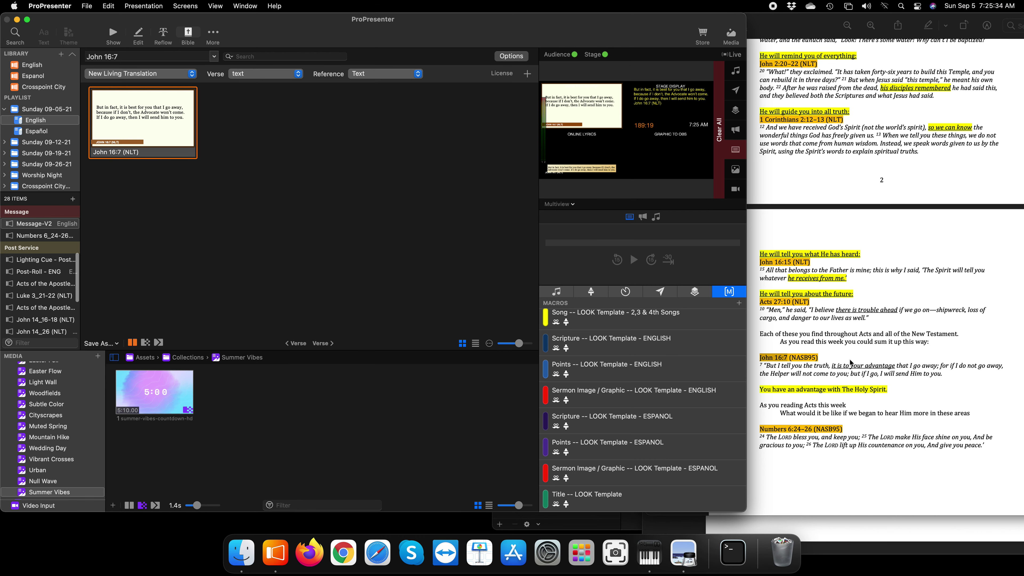
- Switch the John 16:7 lookup to the New American Standard Bible and save that version to the Sunday 09-05-21 English playlist
left_click(848, 364)
left_click(815, 430)
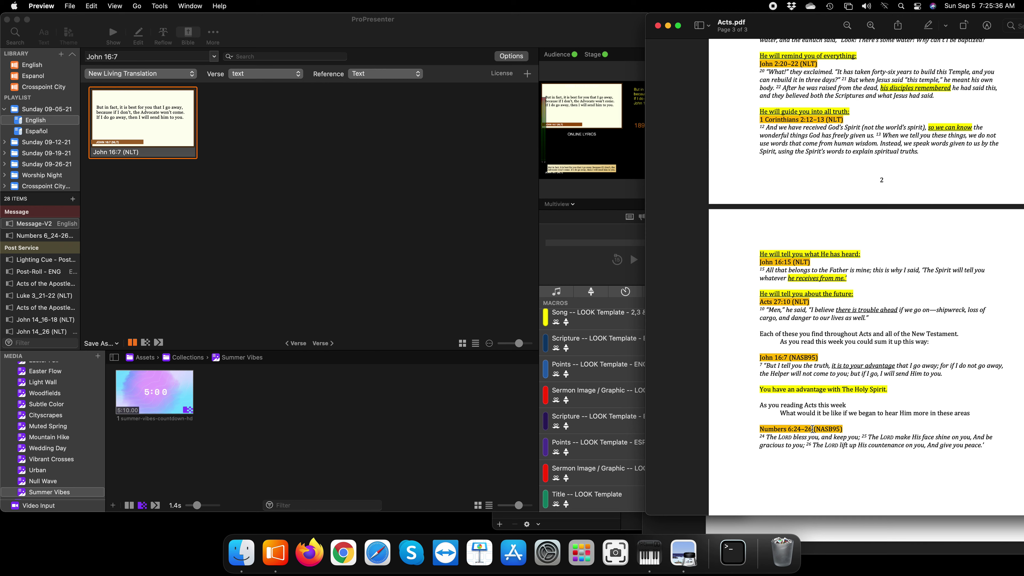
scroll(781, 438, "down", 3)
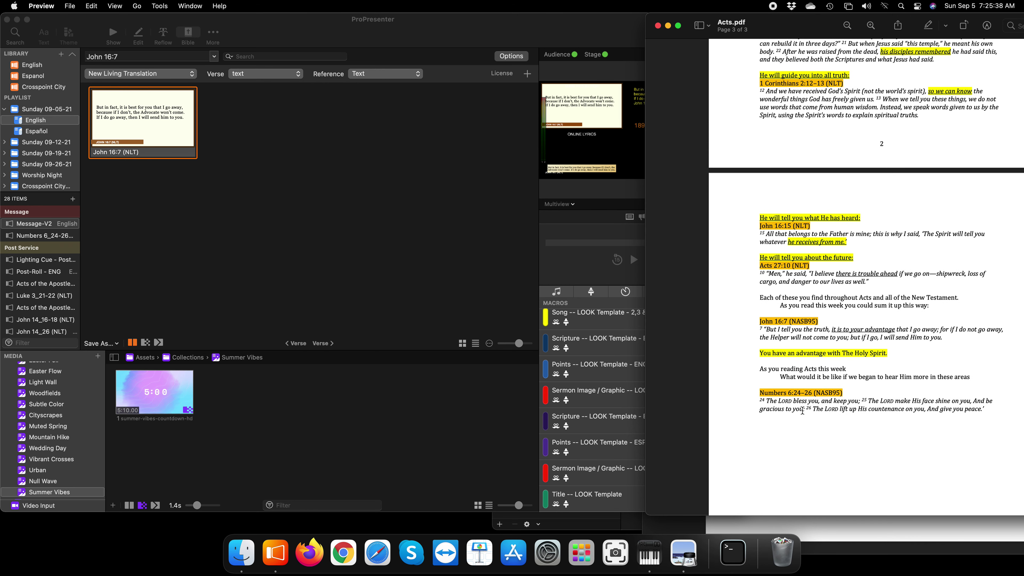
scroll(49, 246, "up", 3)
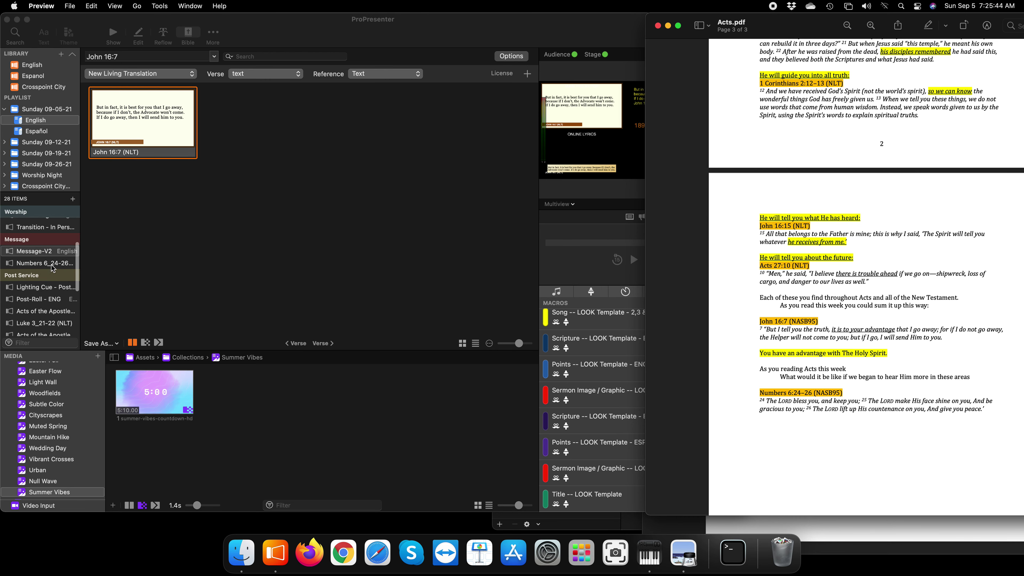
scroll(52, 269, "down", 5)
scroll(791, 356, "up", 3)
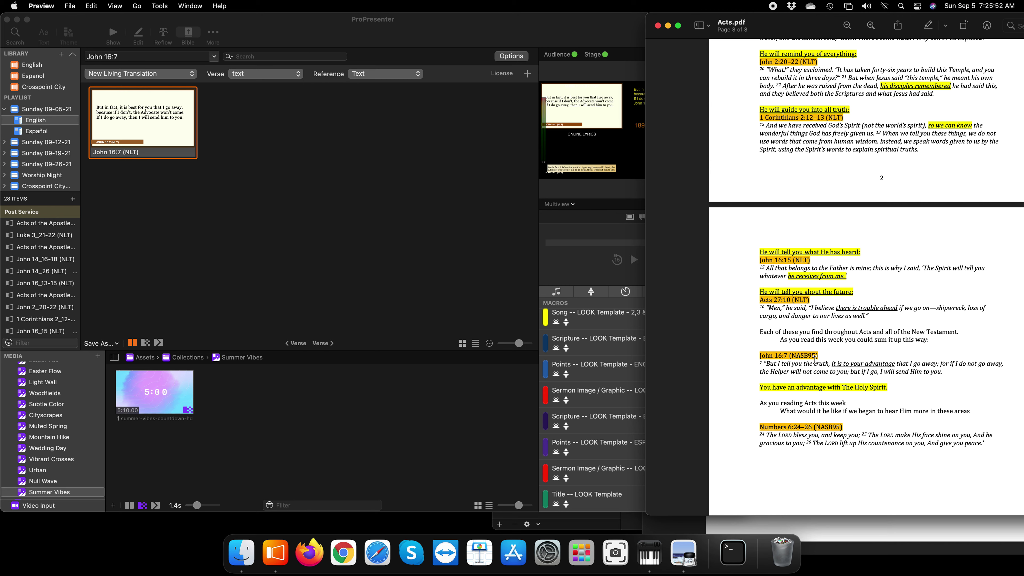
left_click(133, 60)
left_click(192, 77)
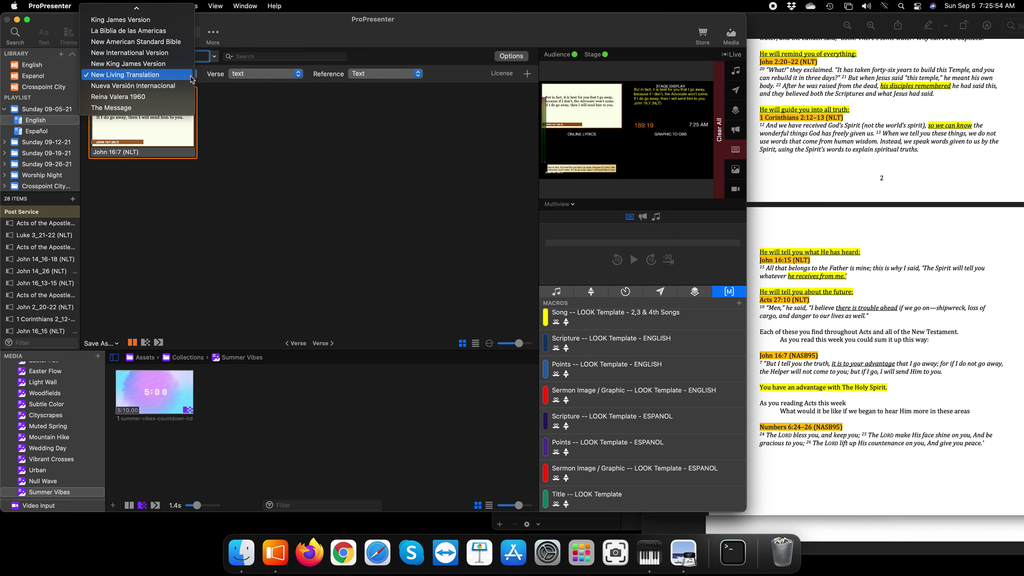
left_click(152, 42)
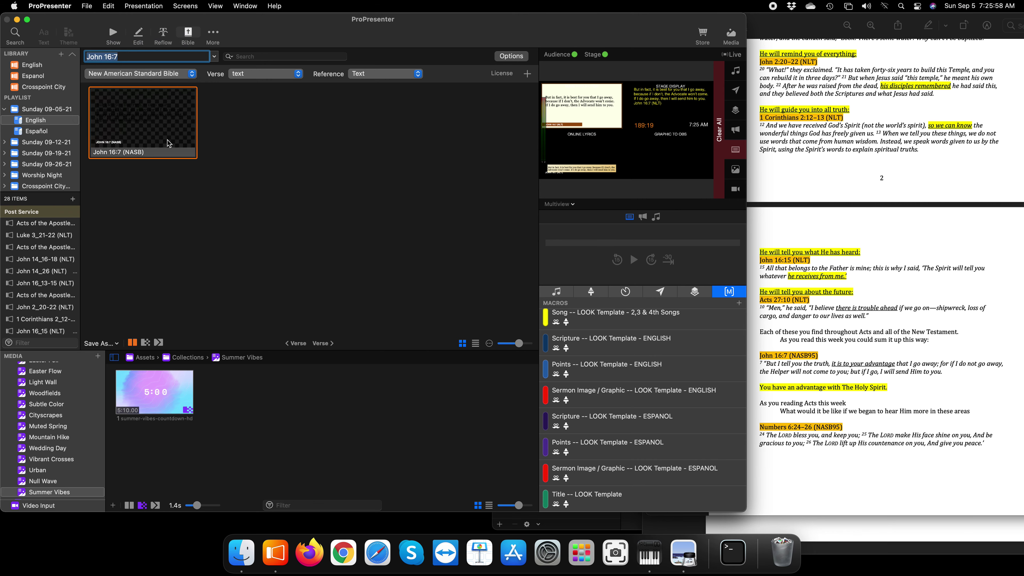
left_click(103, 343)
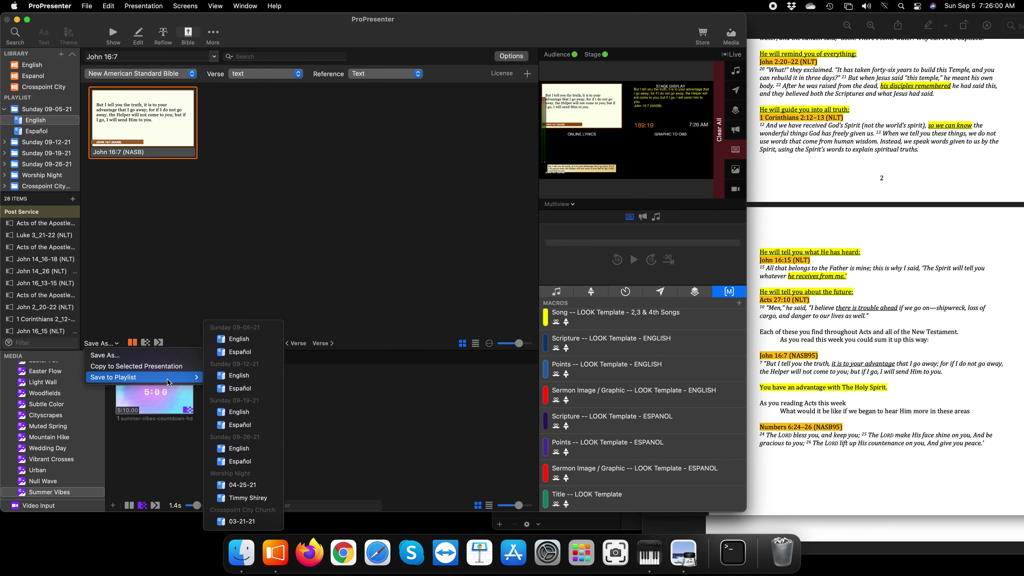
left_click(233, 339)
- Return to the start of Acts.pdf and delete the John 16:7 (NLT) item from the English playlist
left_click(930, 372)
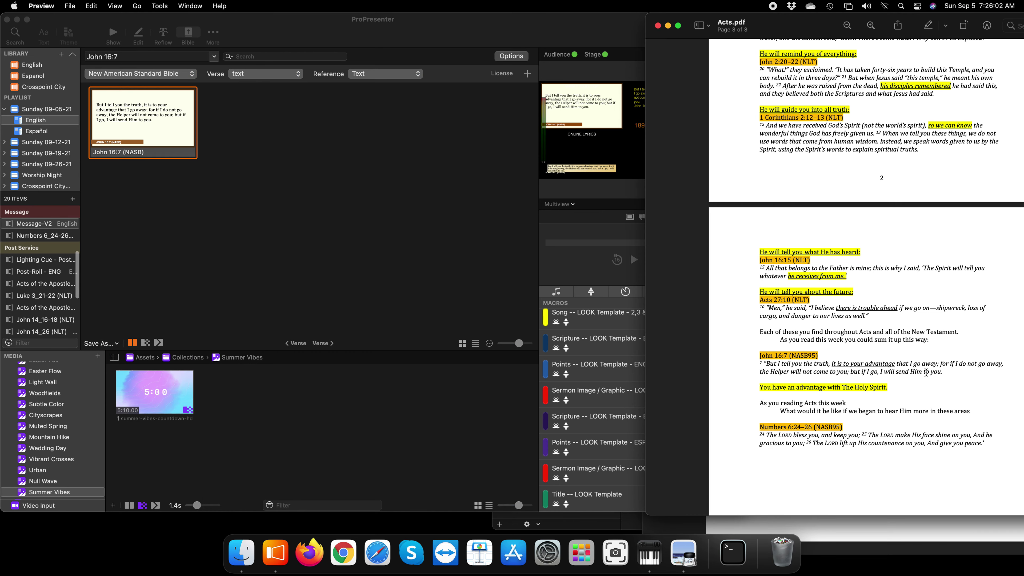
scroll(766, 273, "up", 15)
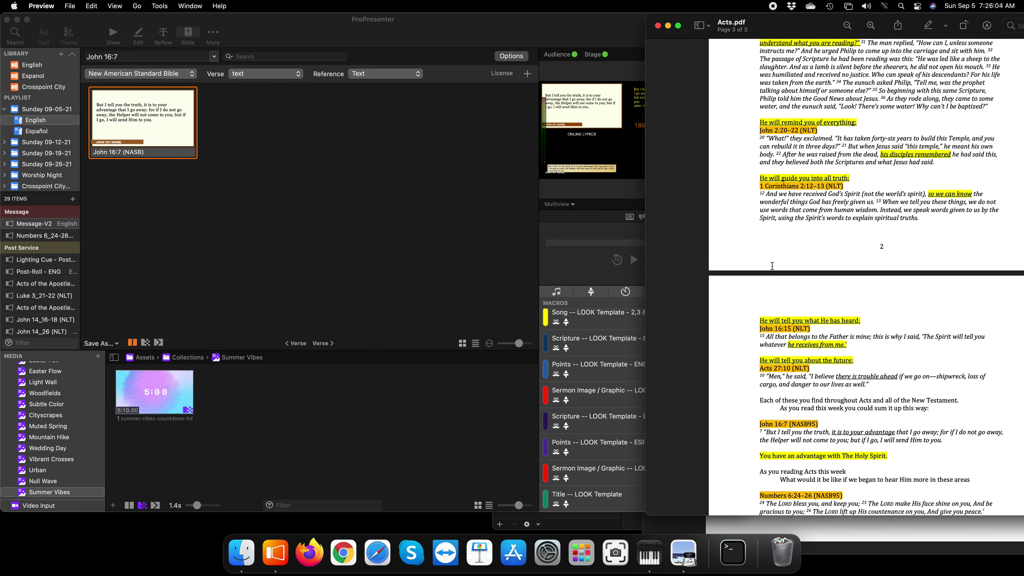
scroll(772, 265, "up", 1)
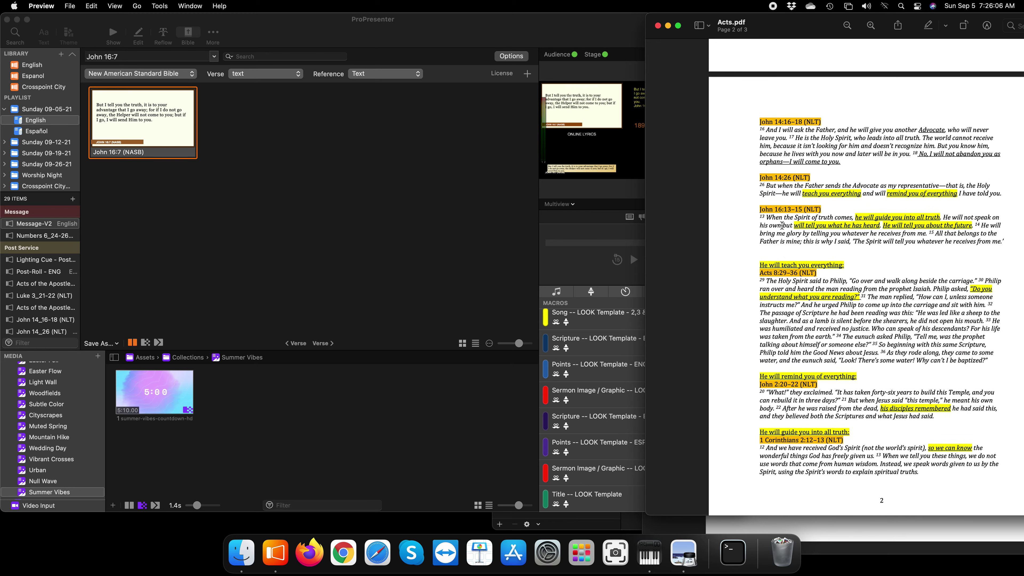
scroll(790, 170, "up", 15)
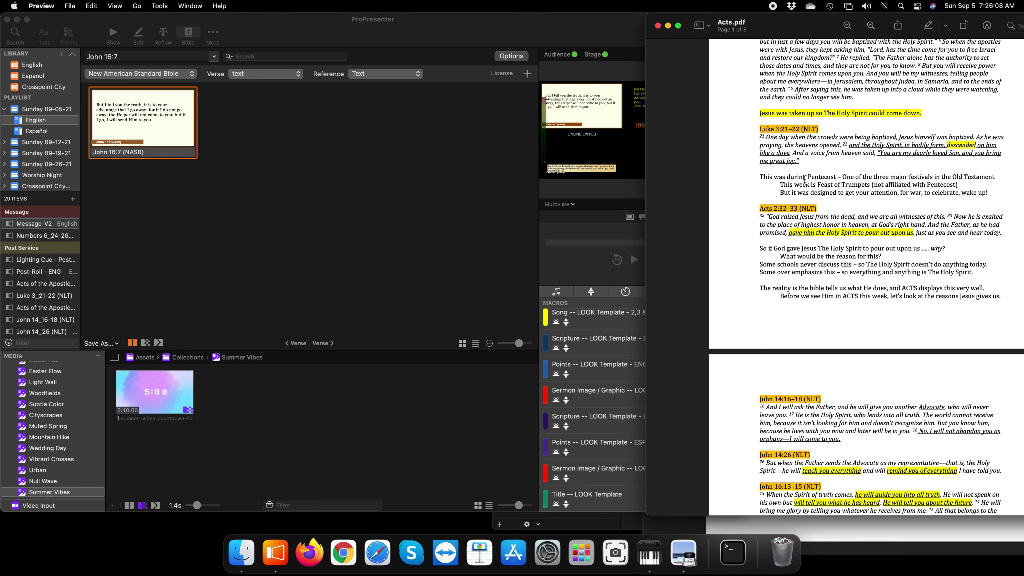
scroll(786, 141, "up", 3)
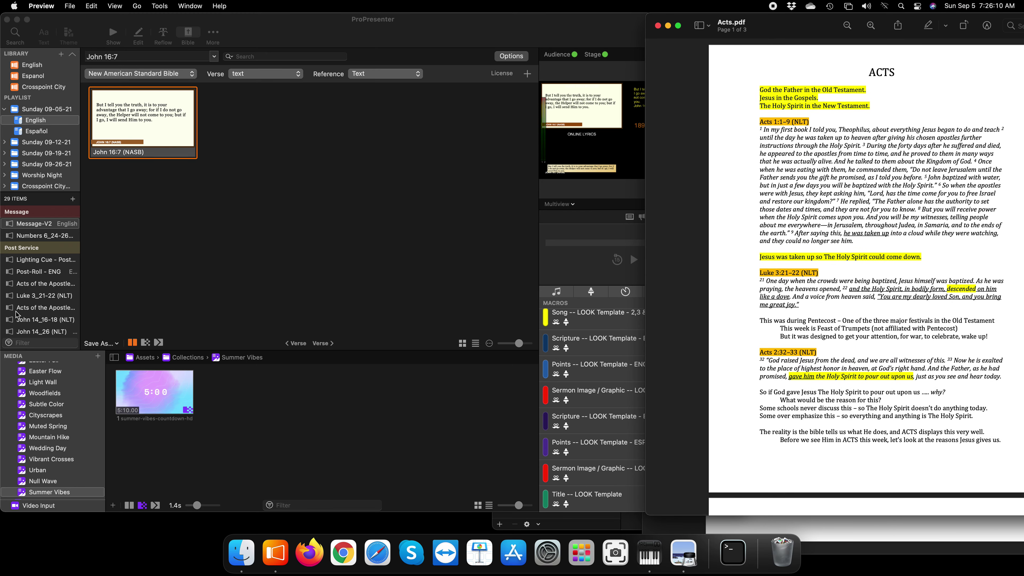
scroll(21, 302, "down", 5)
left_click(32, 321)
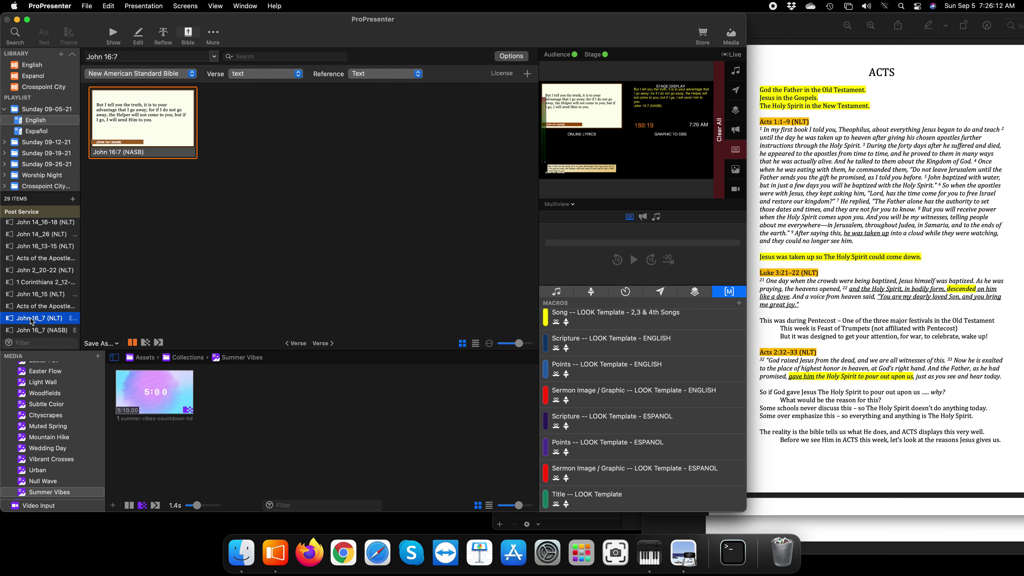
key("Delete")
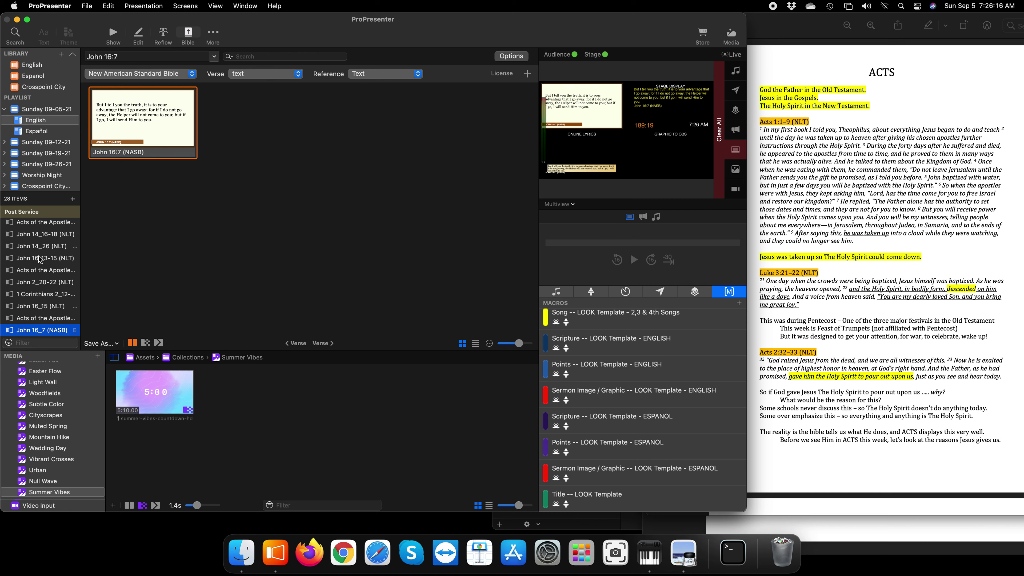
- Widen the library and playlist sidebar so the full names of the playlist items fit
scroll(42, 252, "up", 3)
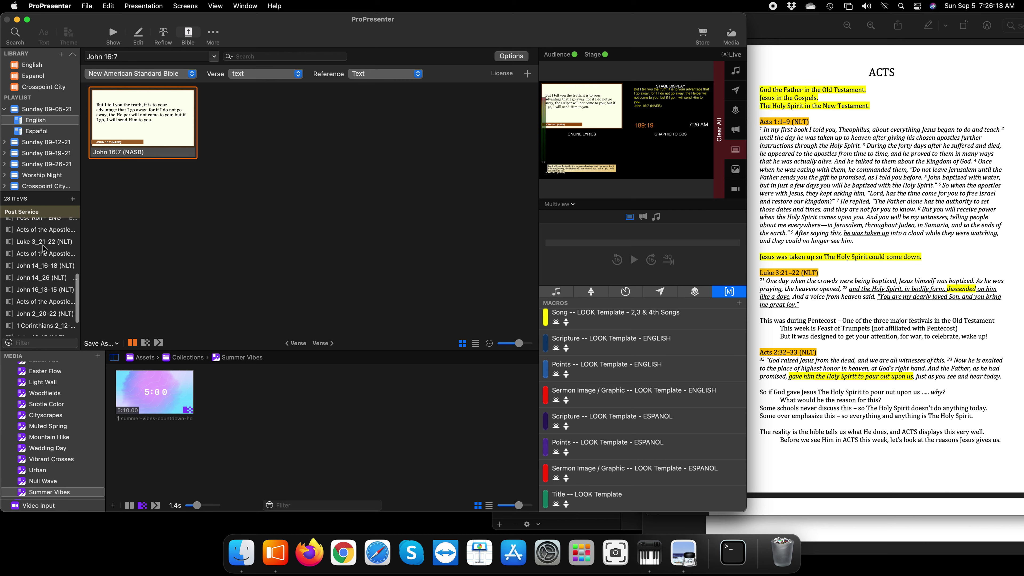
scroll(44, 249, "down", 3)
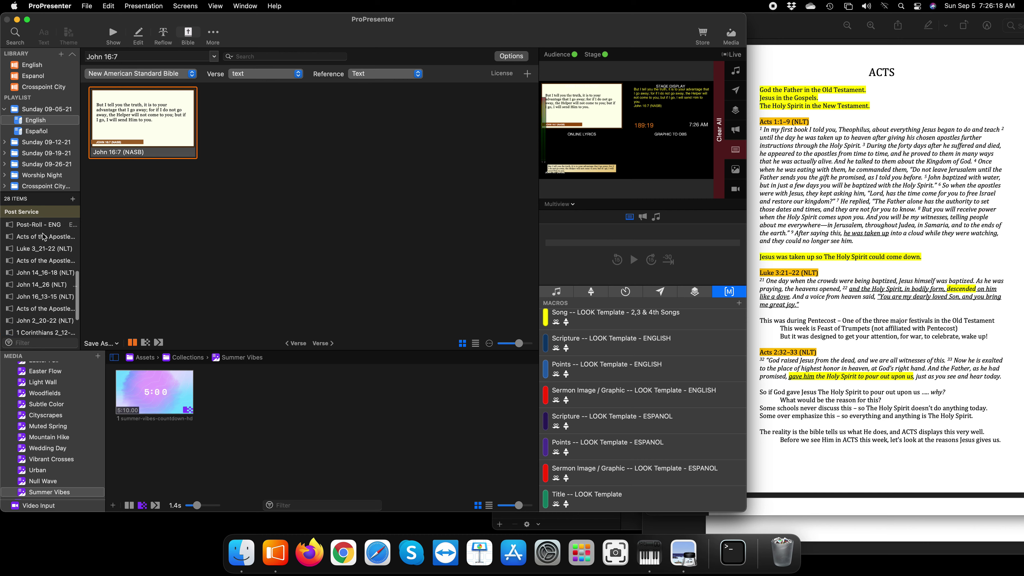
double_click(80, 278)
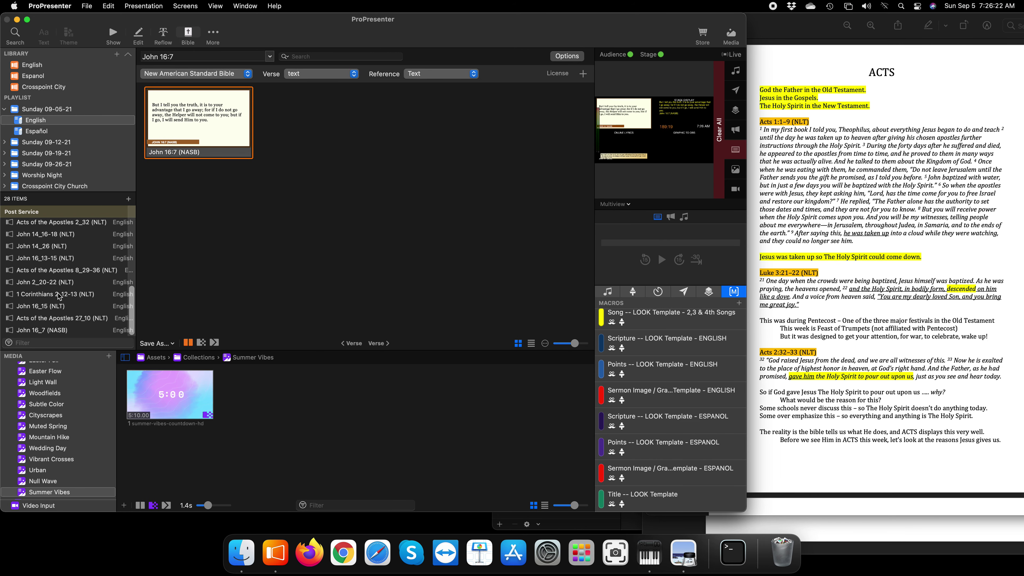
- Move all scripture items from Acts of the Apostles 1:1-9 through John 16:7 (NASB) into the Message section directly below Message-V2
scroll(60, 297, "up", 5)
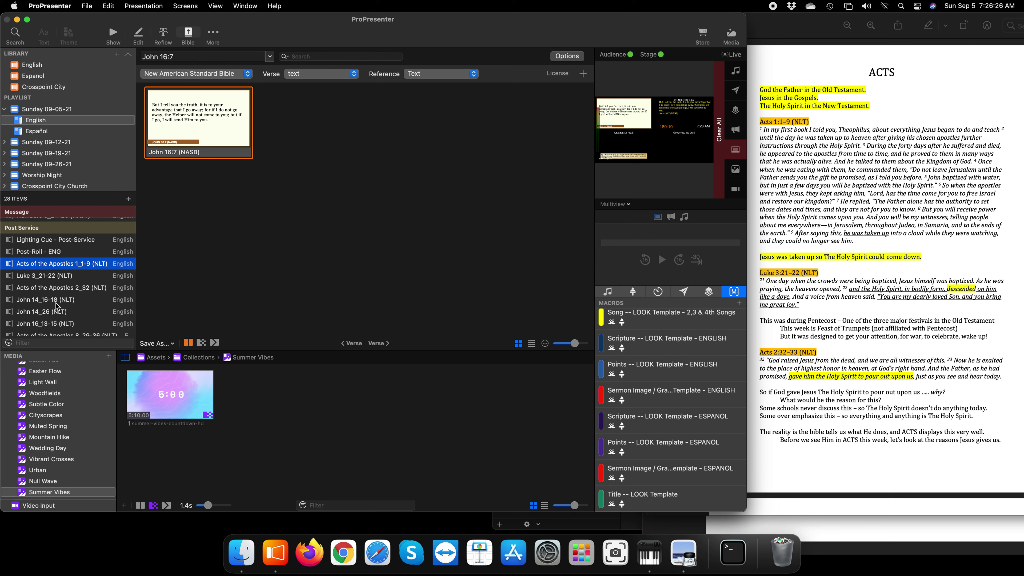
scroll(56, 307, "down", 3)
left_click(51, 331, "shift")
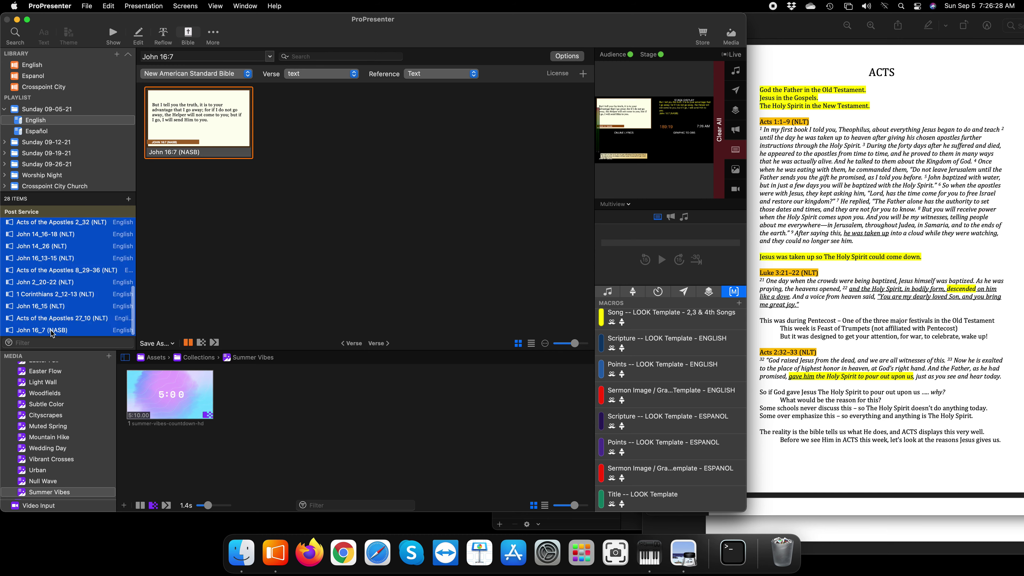
scroll(53, 329, "up", 5)
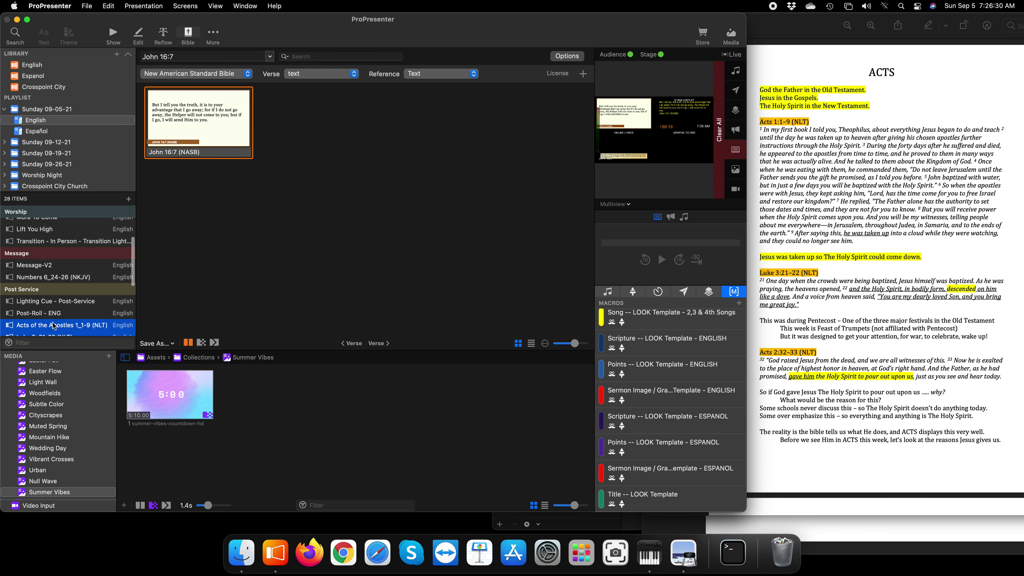
left_click_drag(51, 331, 47, 276)
scroll(65, 287, "up", 3)
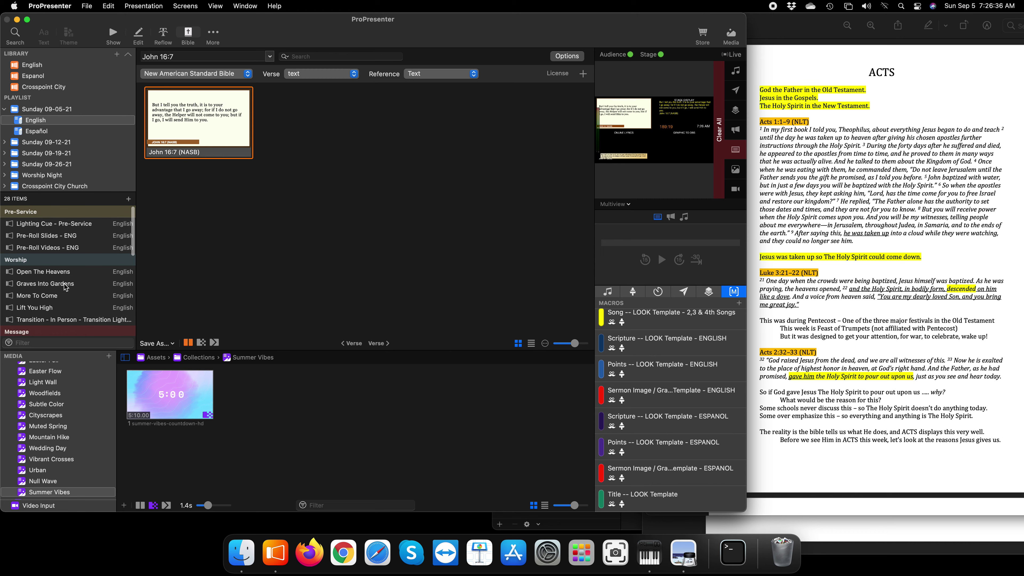
scroll(65, 287, "down", 5)
left_click(40, 226)
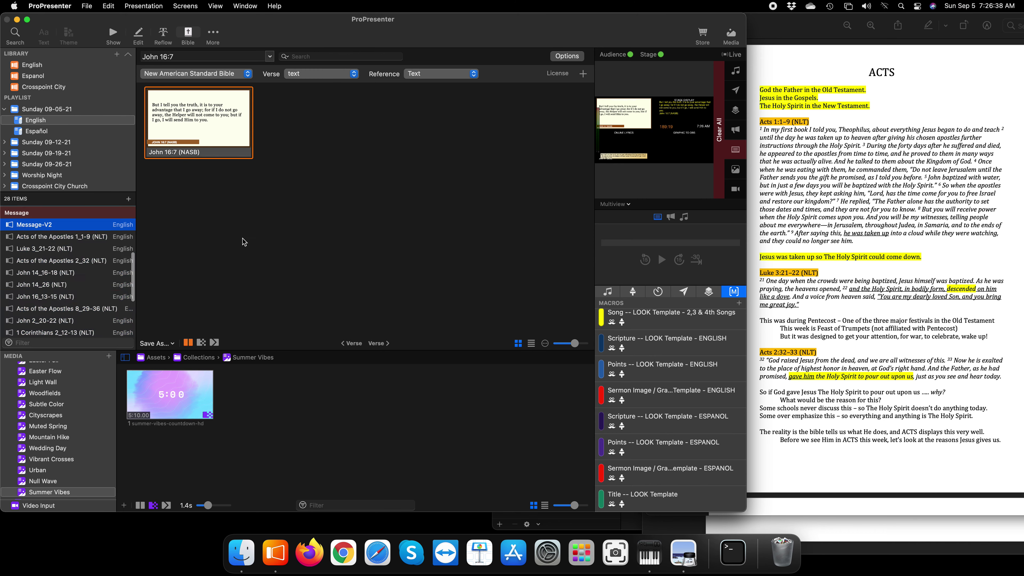
- Minimize the Acts.pdf window to uncover service 9-5-21.pdf, and switch back to ProPresenter
left_click(899, 271)
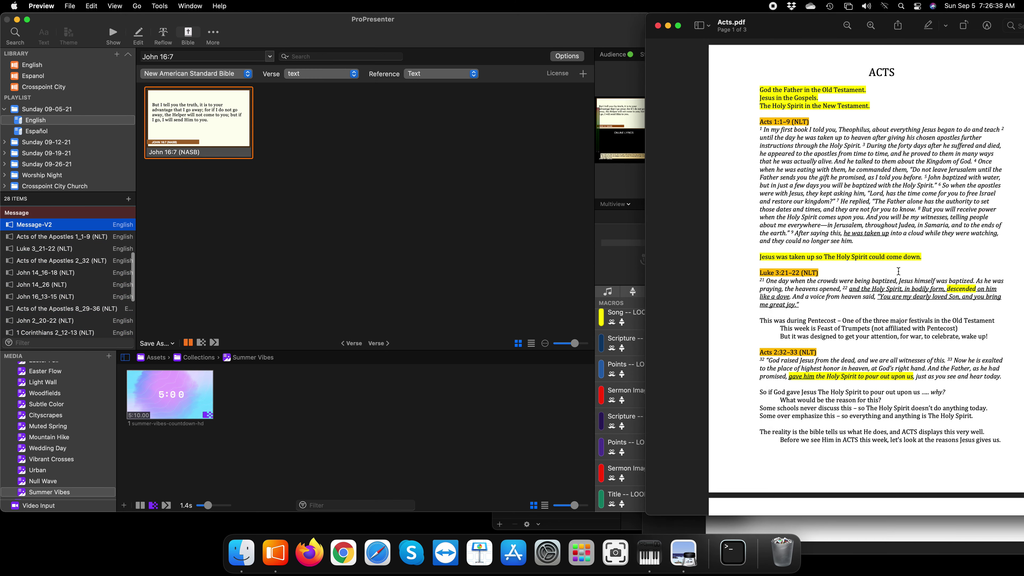
left_click(668, 26)
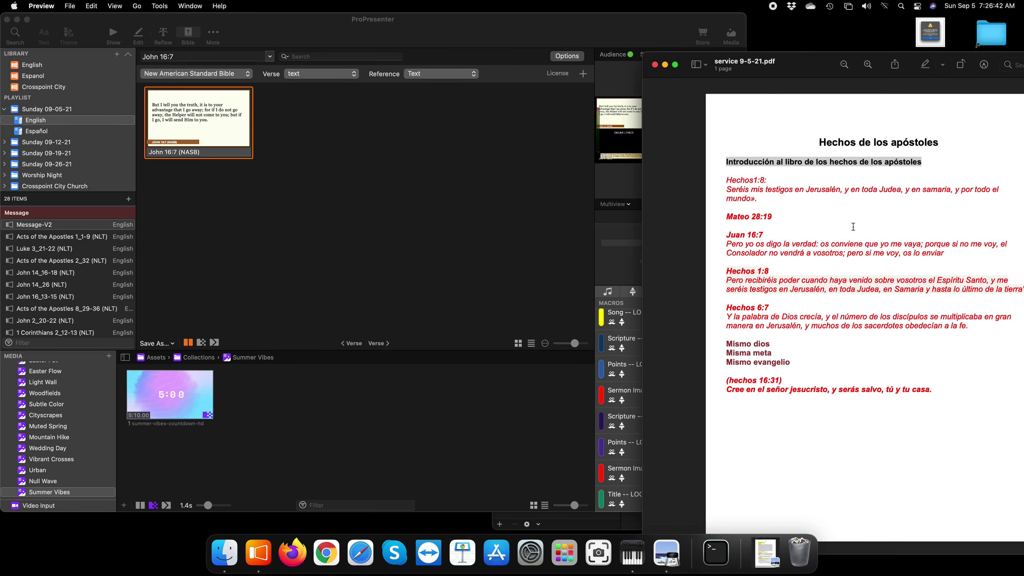
left_click(469, 281)
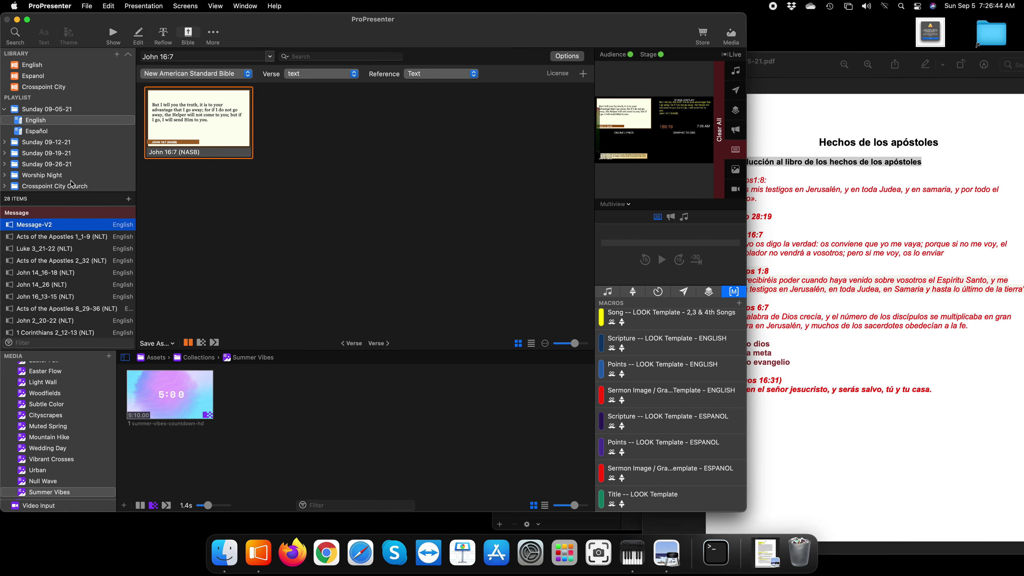
- Leave the Bible view and show the slides of Acts of the Apostles 1_1-9 (NLT) in the English playlist
scroll(47, 266, "up", 2)
left_click(46, 266)
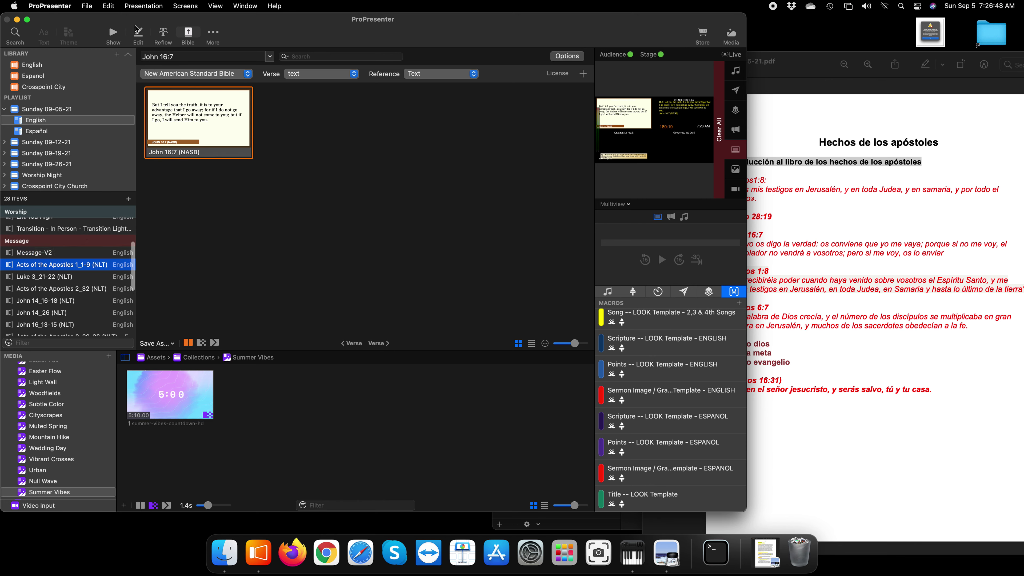
left_click(114, 34)
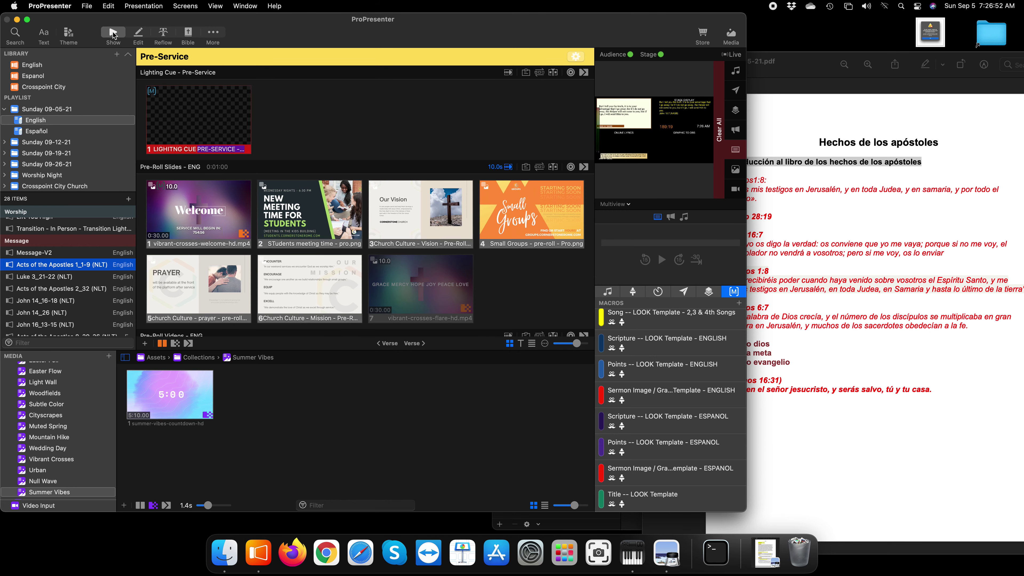
scroll(419, 282, "down", 5)
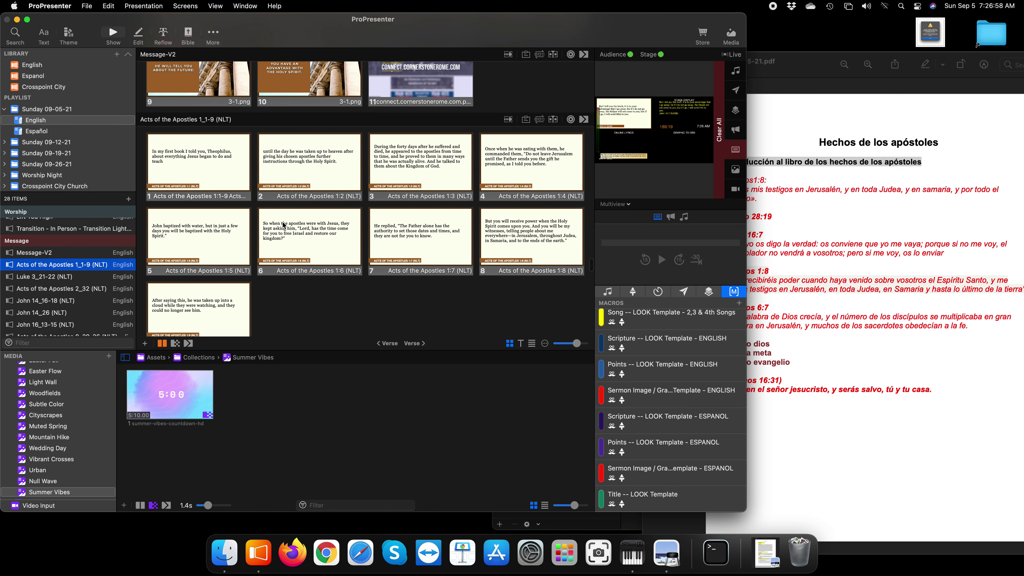
scroll(284, 225, "down", 3)
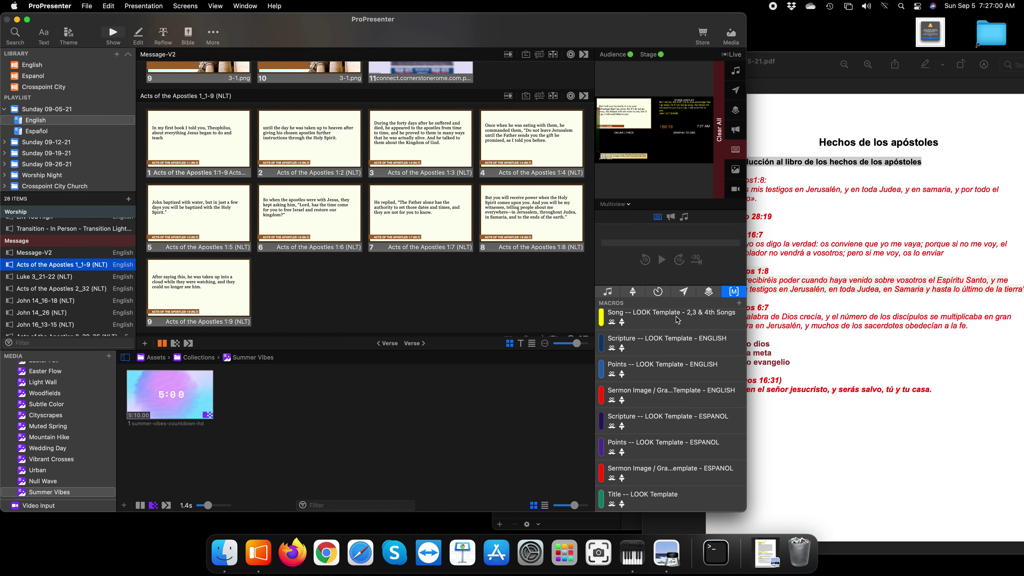
- Widen the ProPresenter window and add the "Scripture -- LOOK Template - ENGLISH" macro to the first slide of Acts of the Apostles 1_1-9 (NLT)
left_click_drag(747, 273, 915, 270)
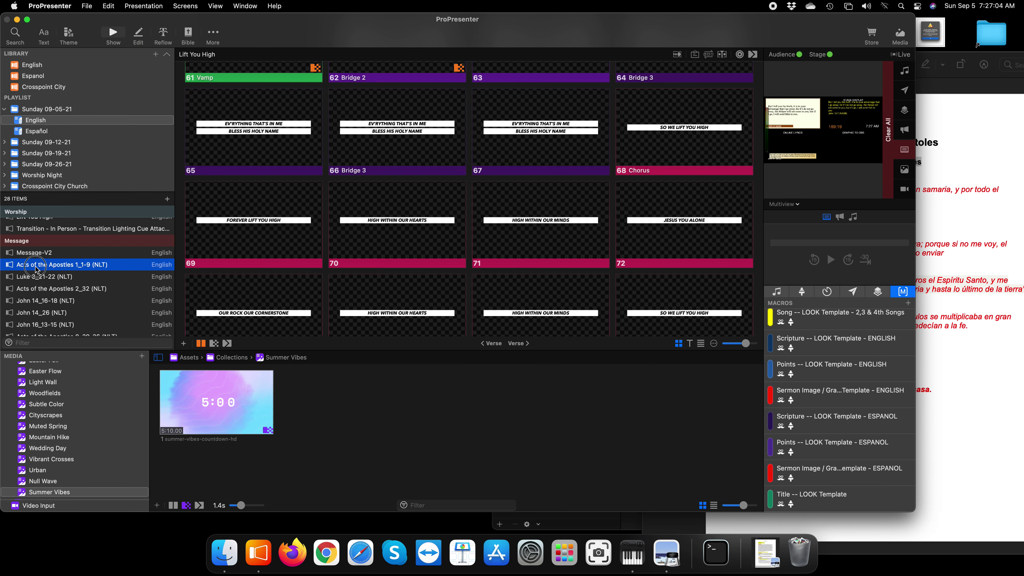
left_click(116, 262)
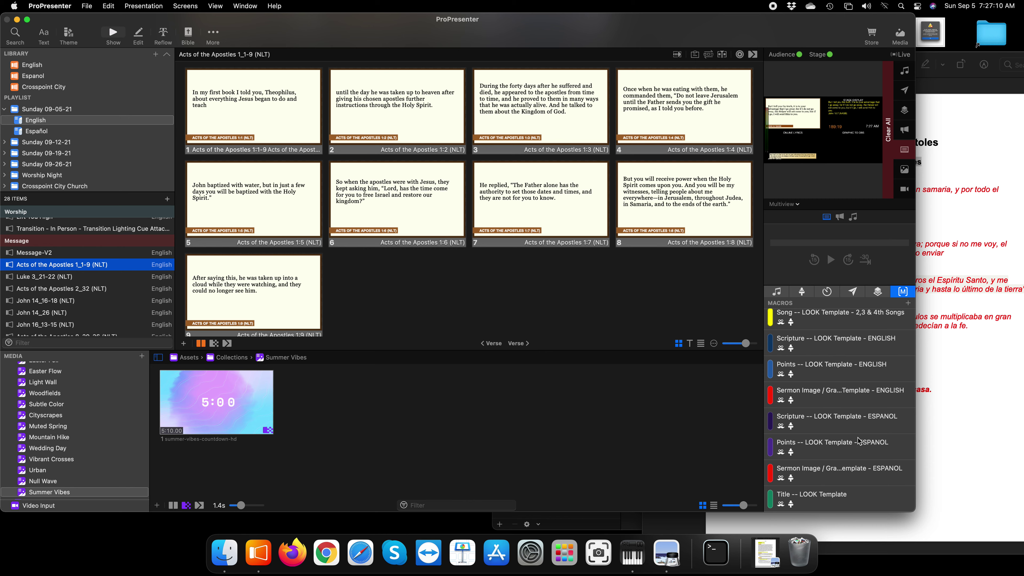
scroll(862, 420, "up", 1)
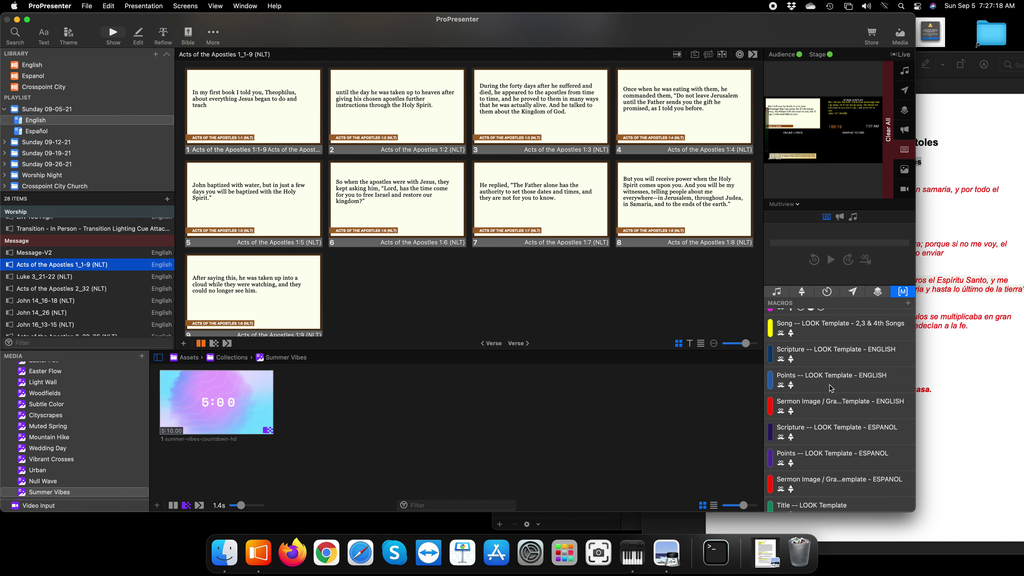
left_click(813, 354)
left_click_drag(788, 354, 250, 105)
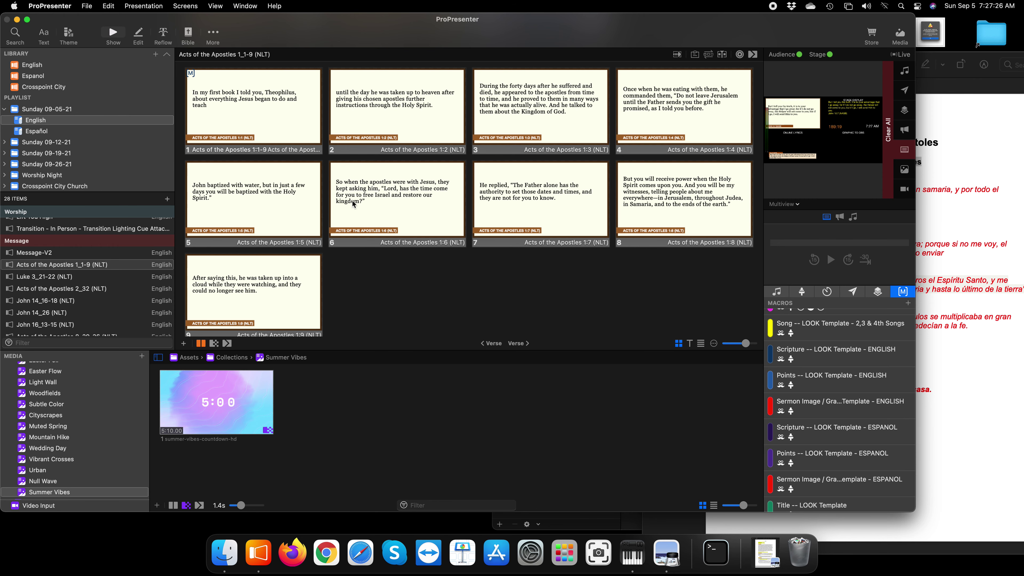
- Add the English Scripture LOOK Template macro to the first slide of Luke 3_21-22, Acts of the Apostles 2_32 and John 14_16-18
scroll(353, 204, "down", 5)
left_click_drag(289, 205, 258, 182)
scroll(266, 190, "down", 3)
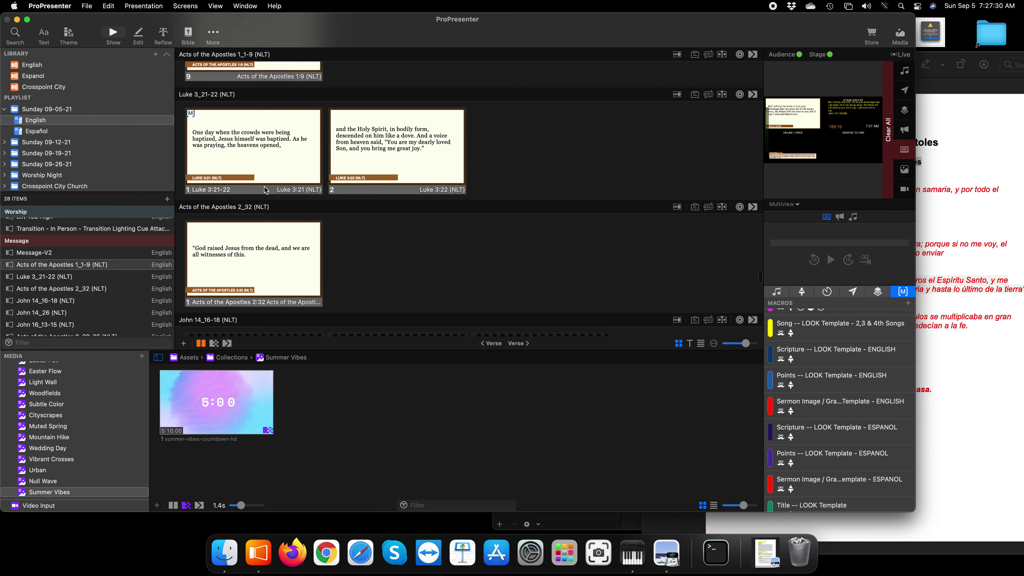
scroll(265, 191, "down", 3)
left_click_drag(834, 354, 287, 208)
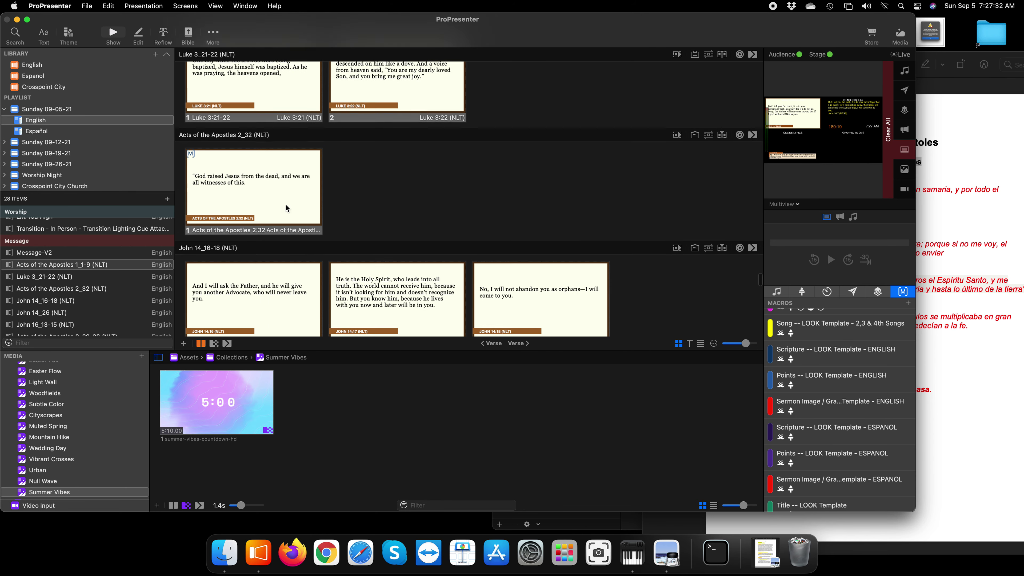
scroll(287, 209, "down", 3)
left_click_drag(830, 351, 300, 225)
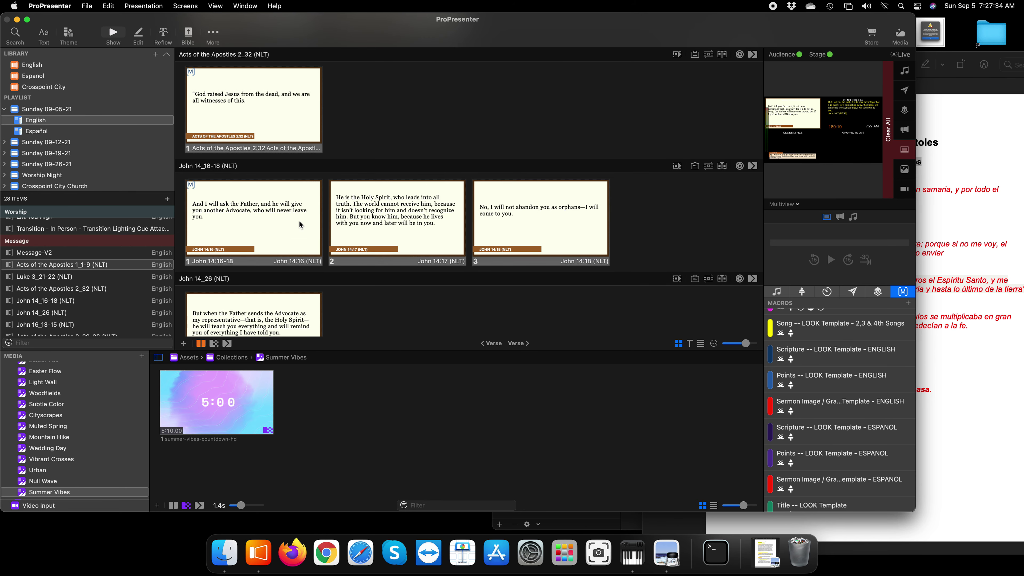
- Add the English Scripture LOOK Template macro to the first slide of John 14_26, John 16_13-15 and Acts of the Apostles 8_29-36
scroll(301, 225, "down", 3)
left_click_drag(834, 354, 298, 218)
scroll(298, 219, "down", 3)
left_click_drag(807, 353, 296, 226)
scroll(296, 226, "down", 2)
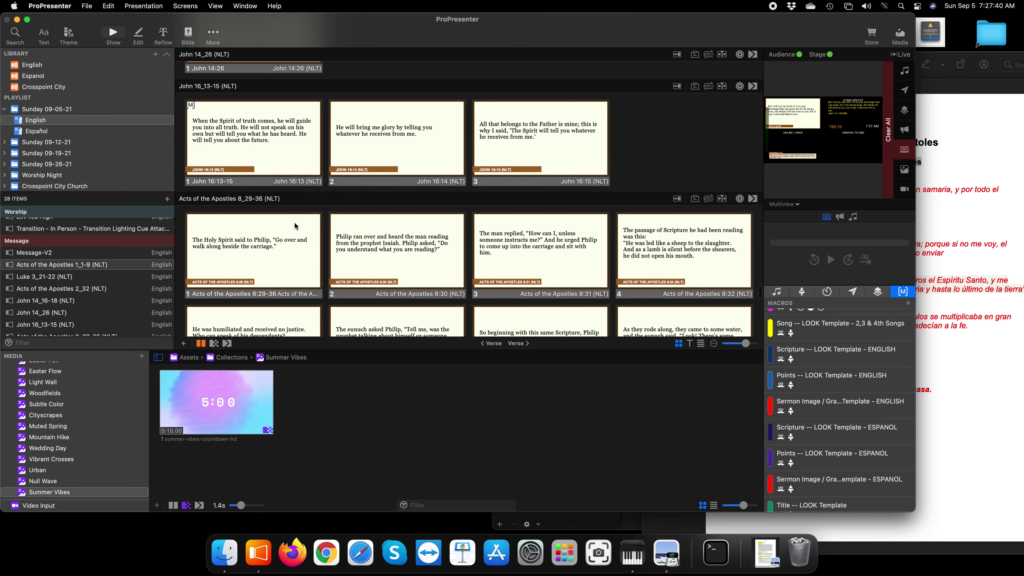
scroll(296, 226, "down", 1)
left_click_drag(820, 355, 281, 235)
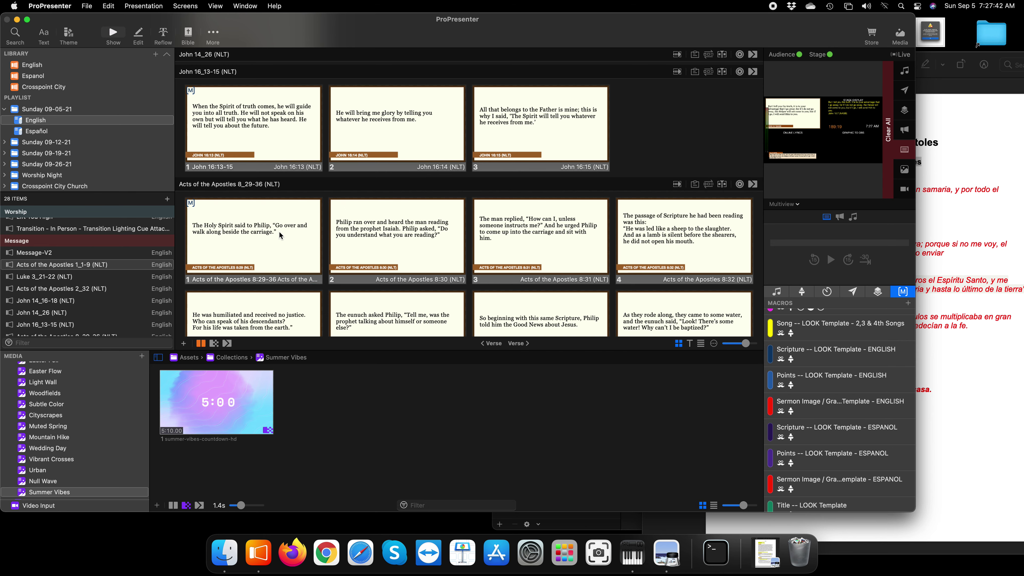
- Add the English Scripture LOOK Template macro to the first slide of John 2_20-22, 1 Corinthians 2_12-13 and John 16_15
scroll(281, 235, "down", 6)
left_click_drag(807, 352, 256, 223)
scroll(256, 223, "down", 4)
left_click_drag(807, 353, 370, 258)
scroll(370, 242, "down", 3)
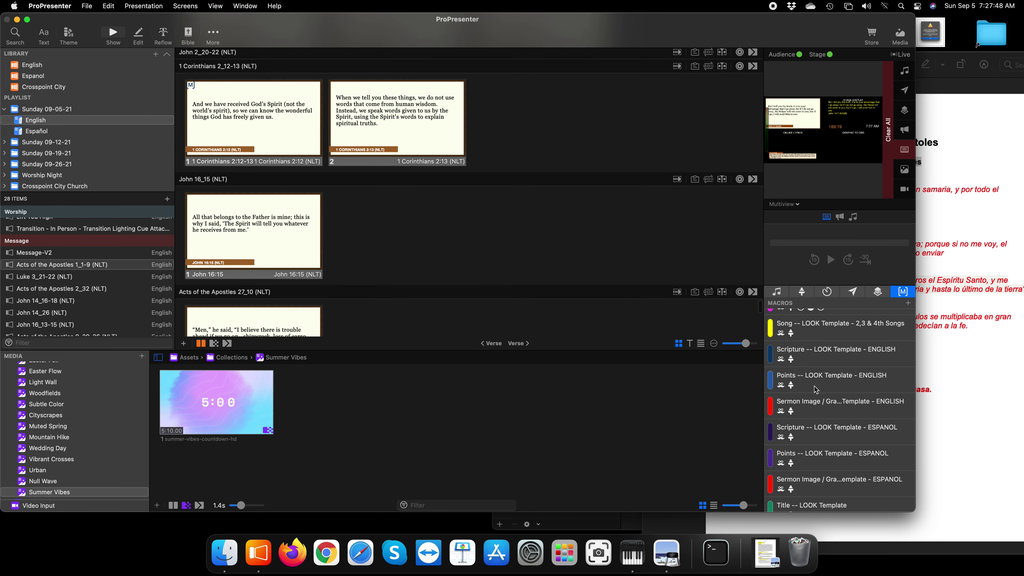
left_click_drag(828, 360, 395, 265)
- Add the English Scripture LOOK Template macro to the slides of Acts of the Apostles 27_10 (NLT) and John 16_7 (NASB)
scroll(492, 292, "down", 3)
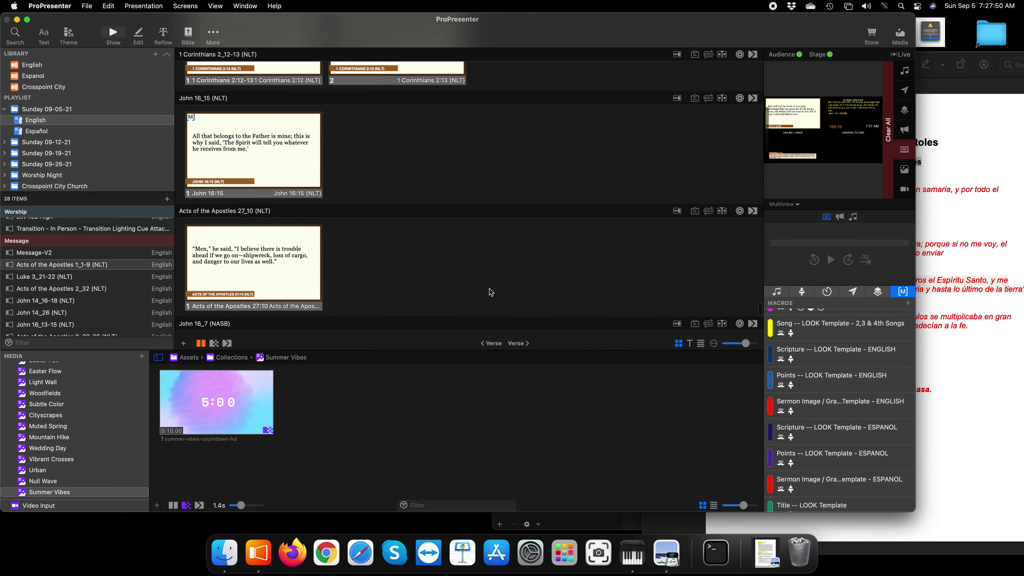
left_click_drag(791, 350, 399, 263)
scroll(399, 263, "down", 4)
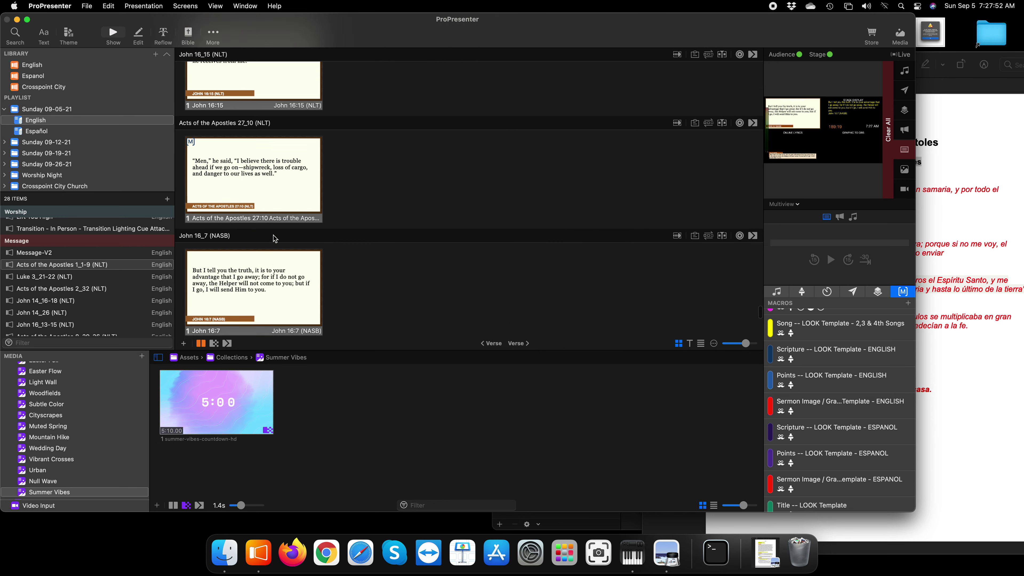
left_click_drag(813, 358, 266, 226)
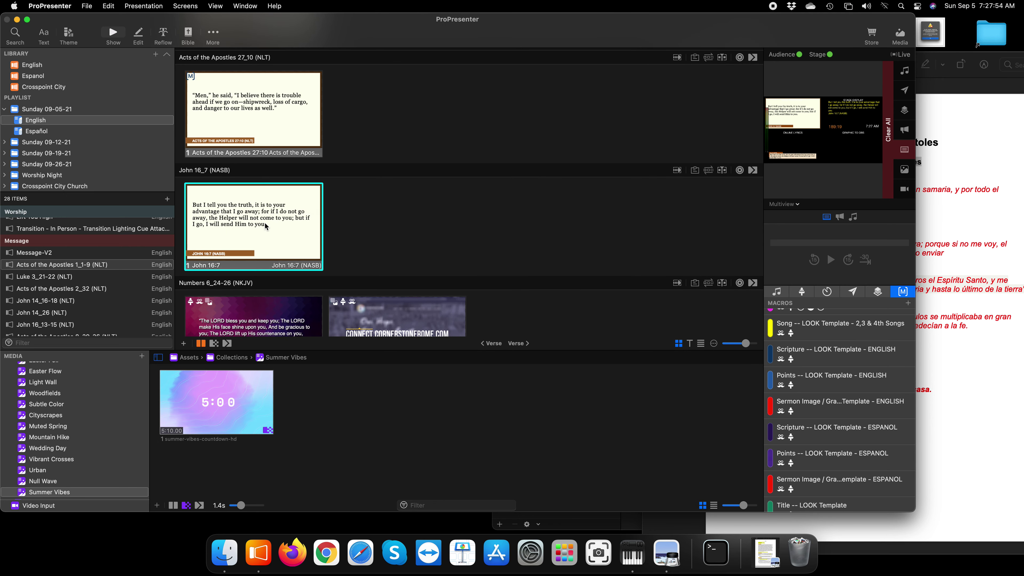
- Check the macro assignment on each scripture item from John 16_7 (NASB) back up to the Message-V2 slides
scroll(452, 230, "up", 6)
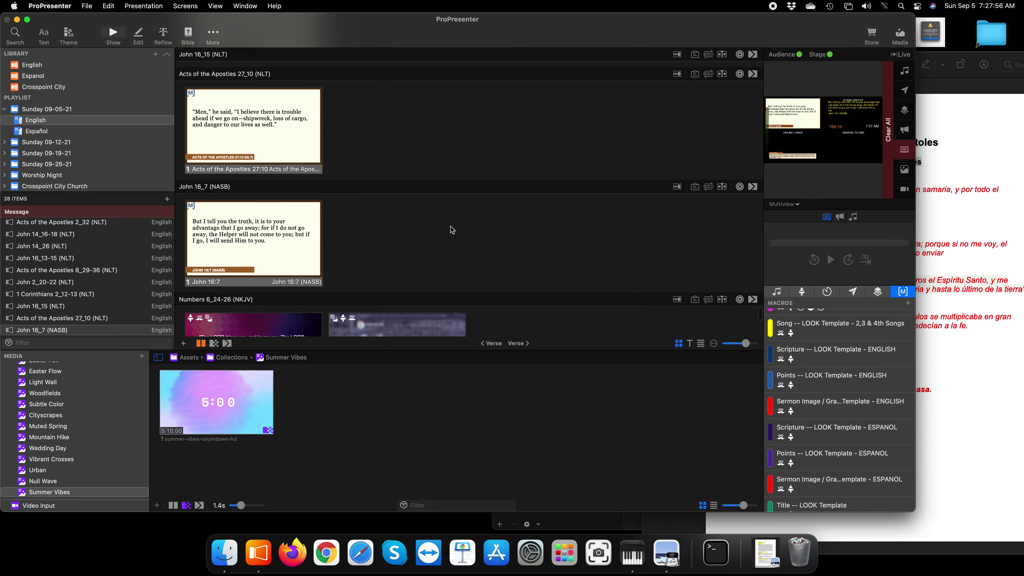
scroll(452, 229, "up", 10)
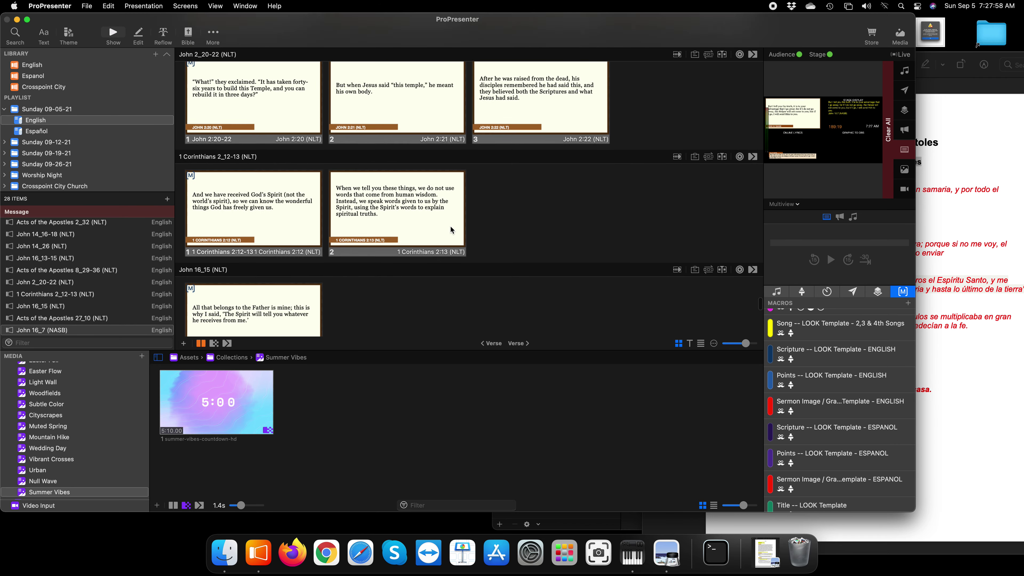
scroll(452, 230, "up", 8)
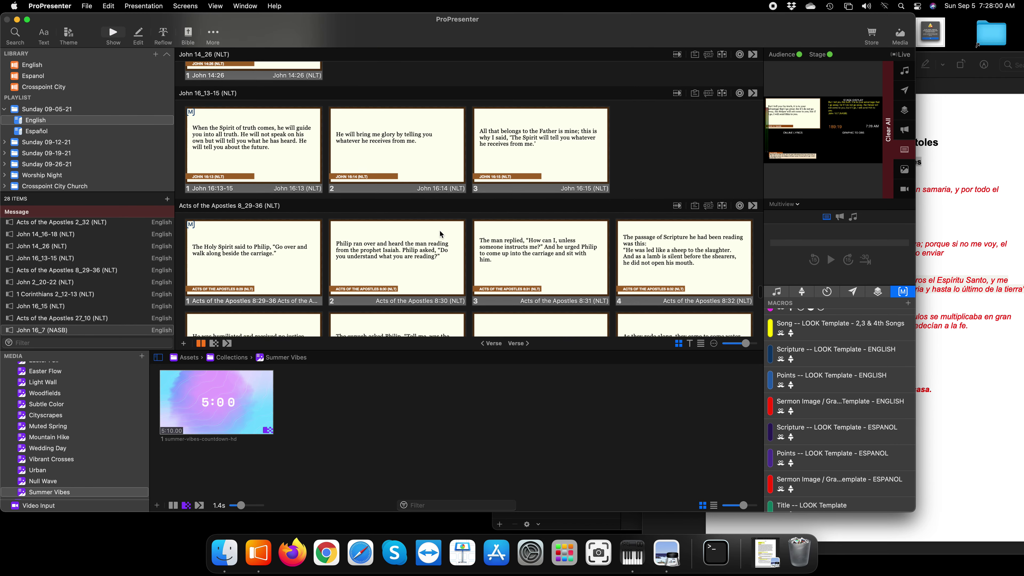
scroll(371, 259, "up", 10)
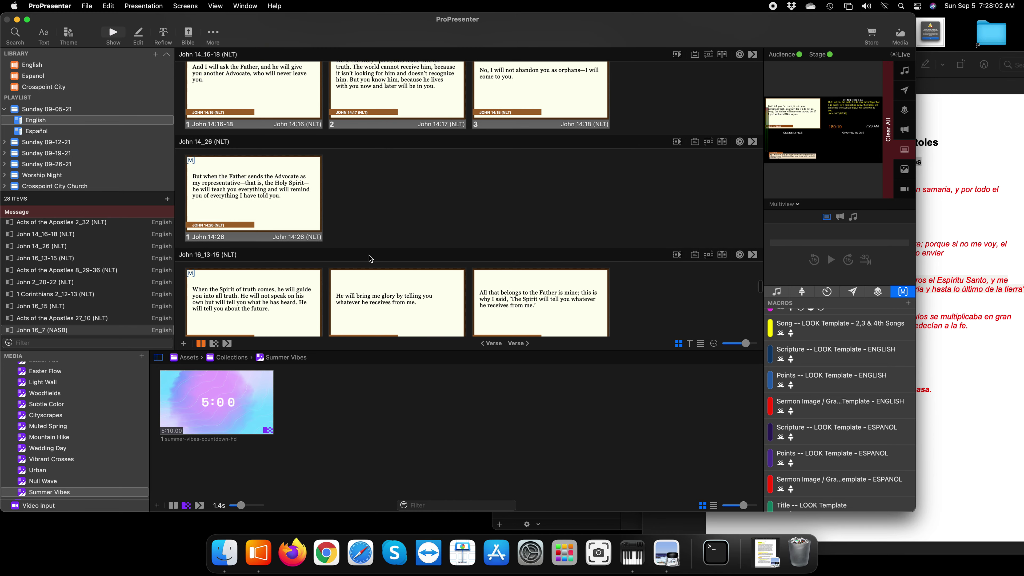
scroll(371, 259, "up", 10)
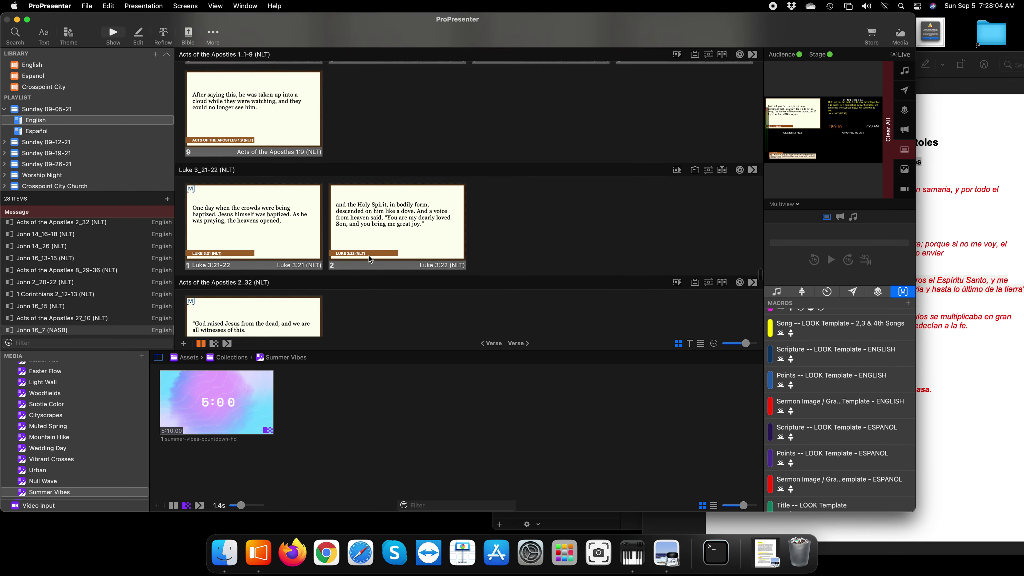
scroll(370, 259, "up", 3)
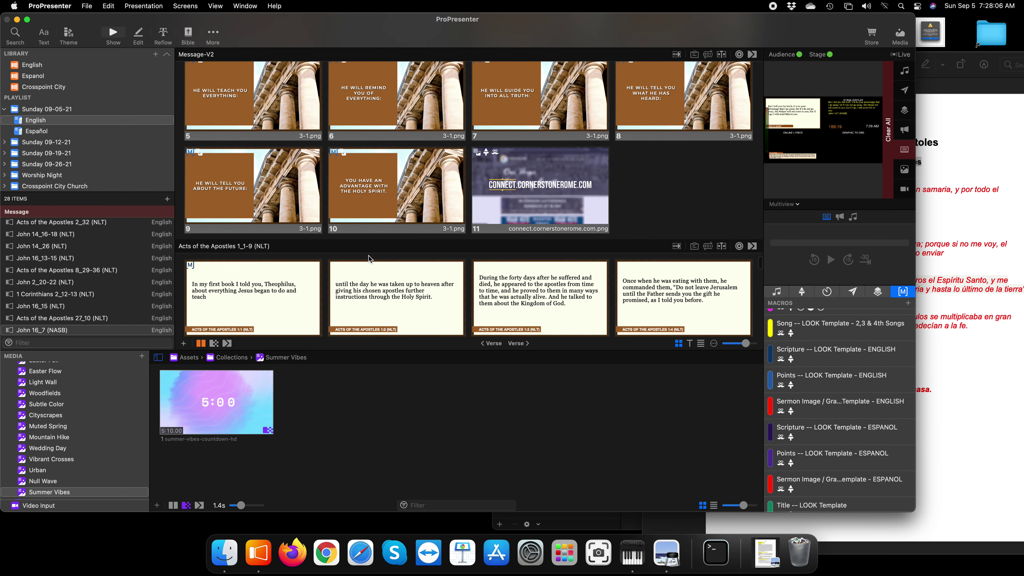
scroll(370, 259, "down", 3)
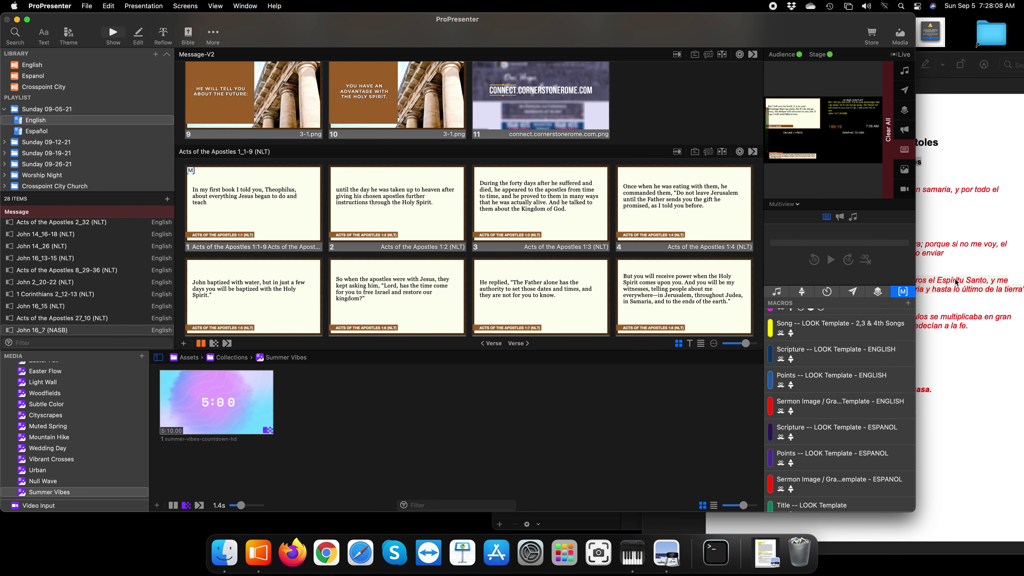
left_click(956, 282)
left_click(568, 429)
scroll(682, 294, "up", 3)
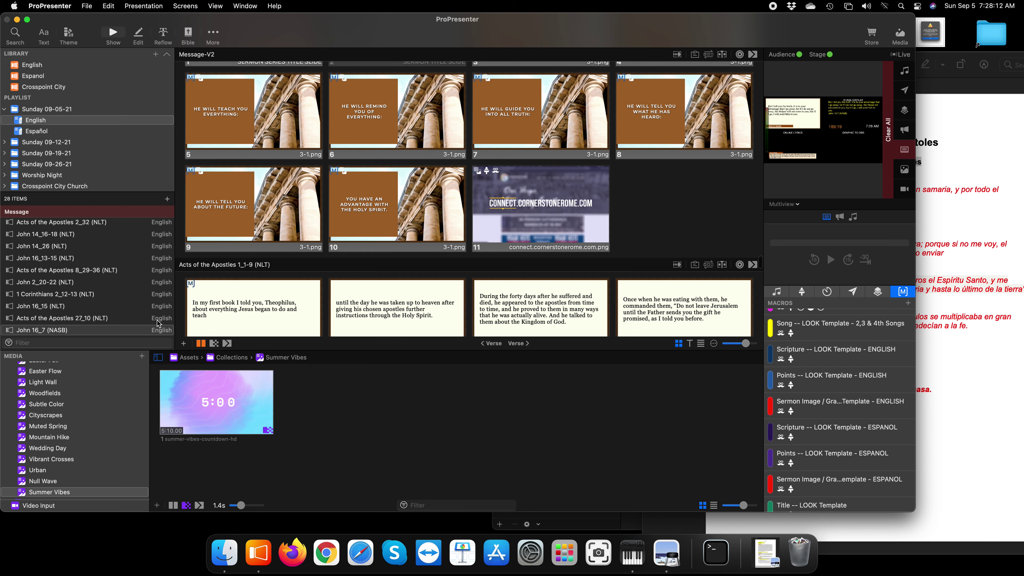
- Open the Message-V2 presentation from the Message section in the slide editor
scroll(105, 308, "up", 5)
left_click(48, 302)
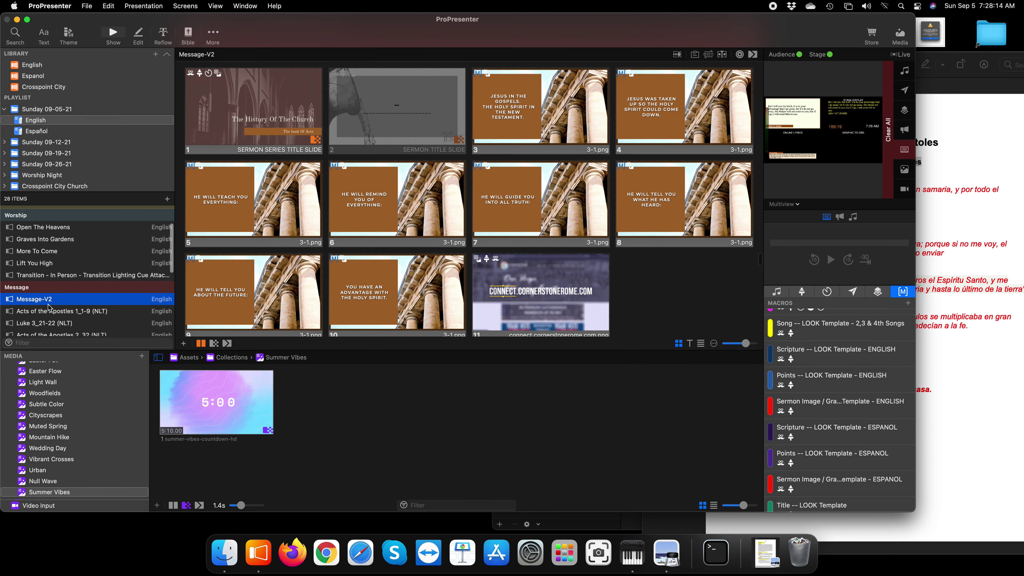
left_click(139, 35)
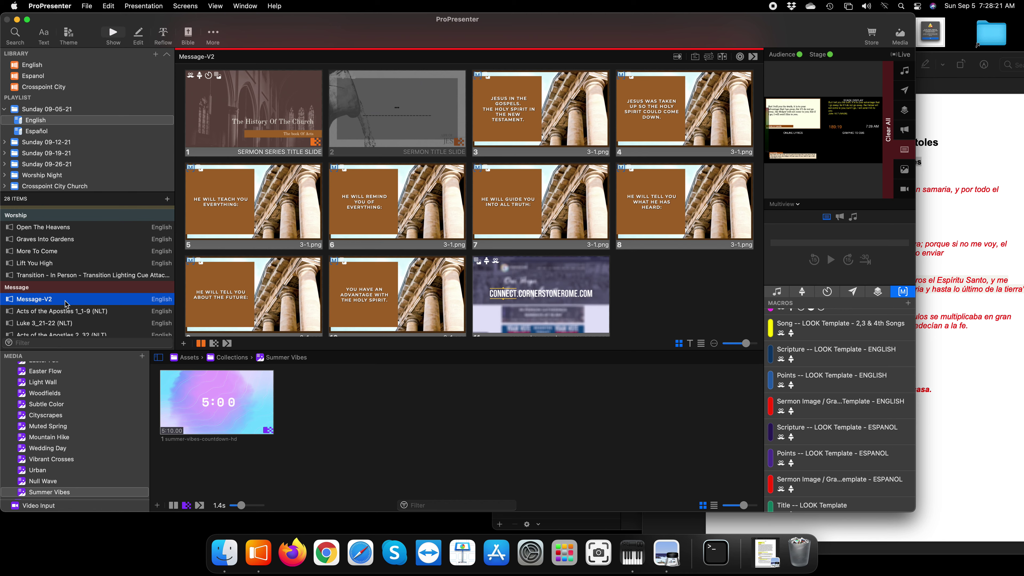
left_click(64, 312)
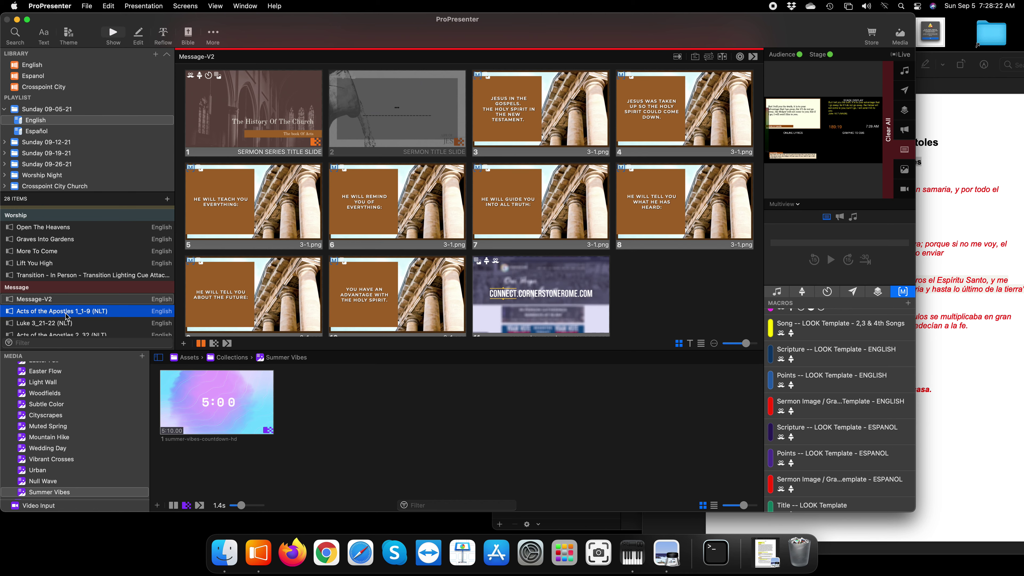
left_click(33, 299)
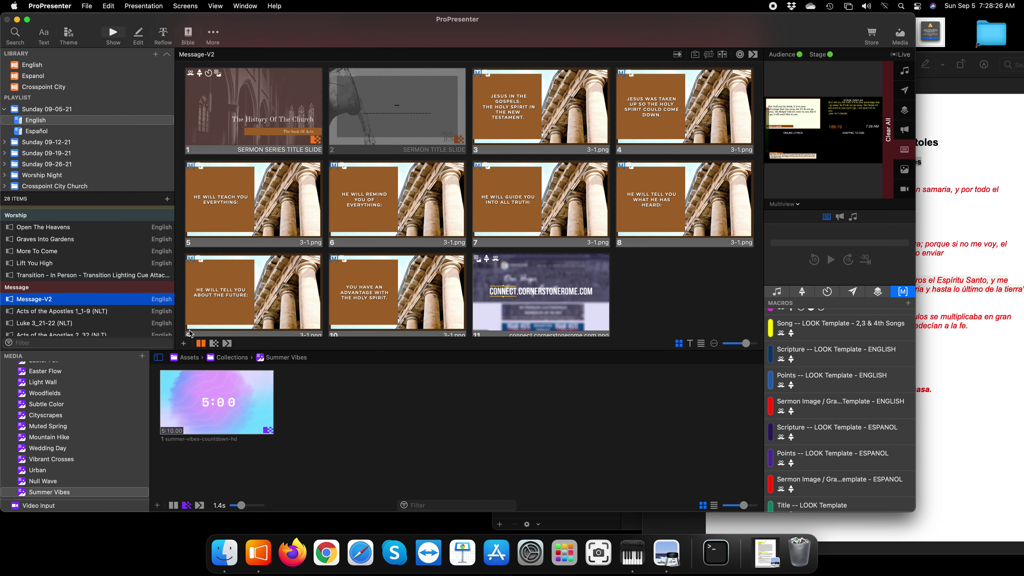
left_click(139, 34)
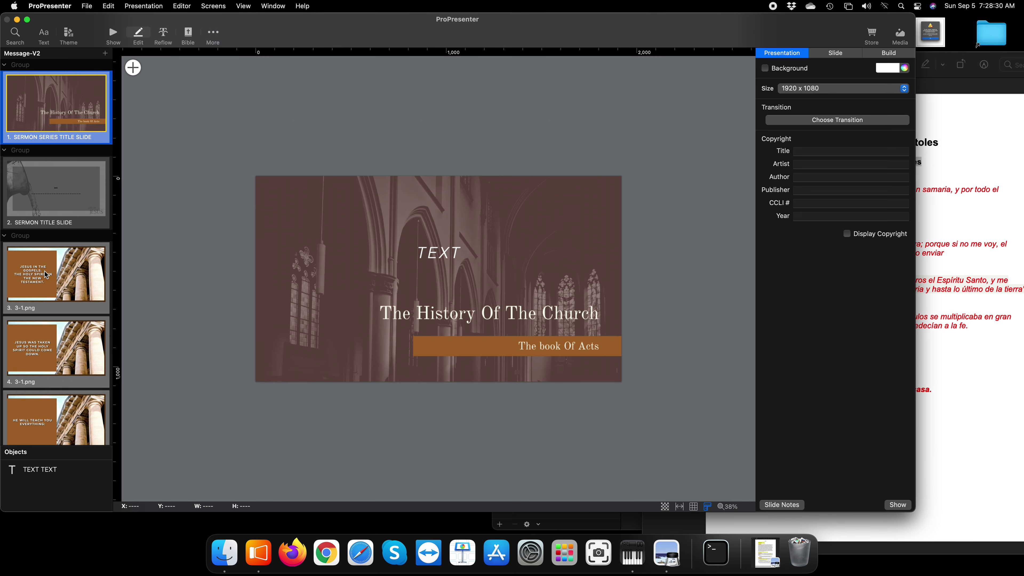
- Restore Acts.pdf to compare the wording, and insert a blank line on slide 3 between "Jesus in the Gospels." and "The Holy Spirit in the New Testament."
left_click(55, 278)
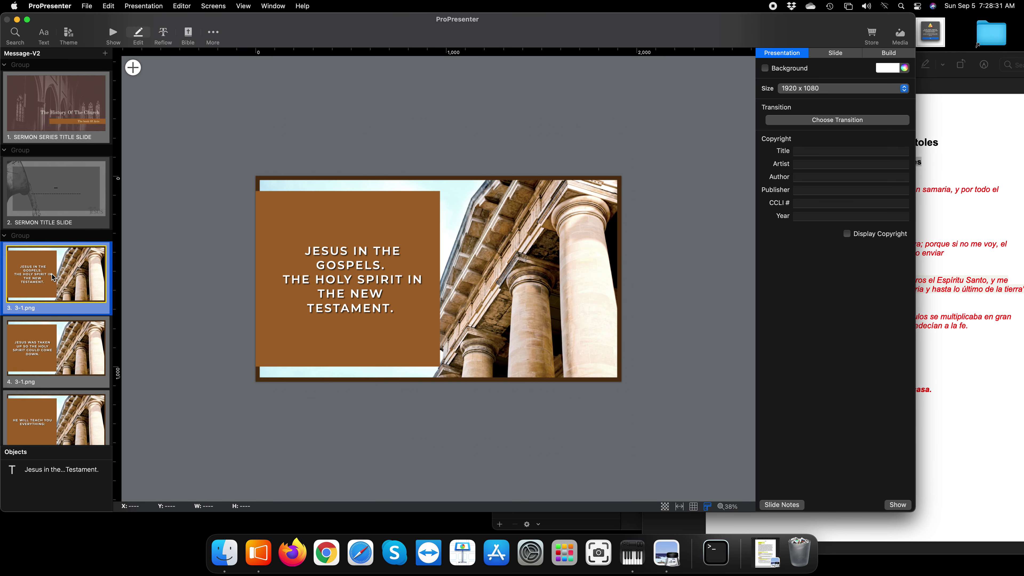
left_click(360, 286)
double_click(377, 274)
double_click(363, 265)
left_click(391, 268)
left_click(392, 425)
left_click(359, 299)
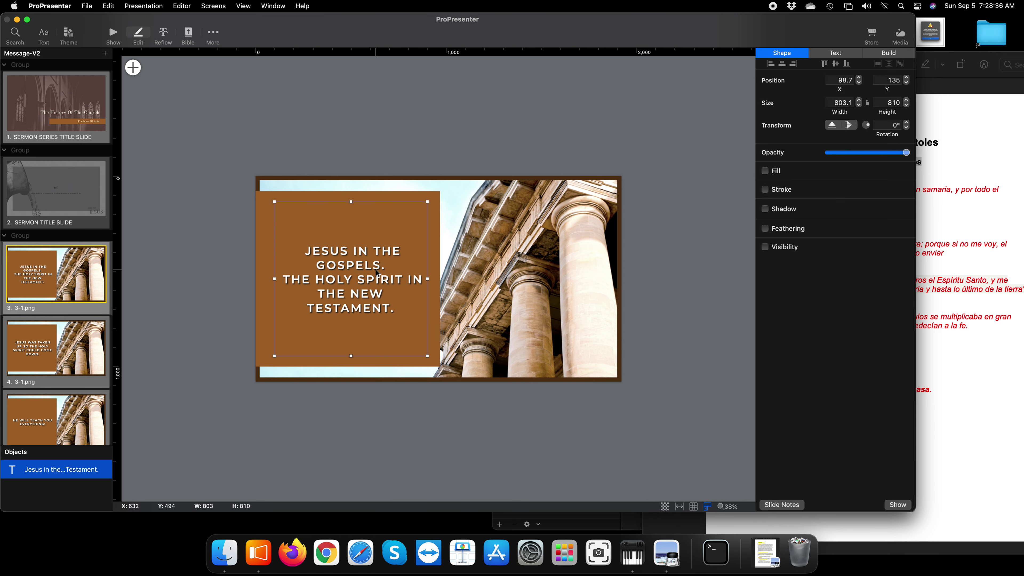
double_click(387, 266)
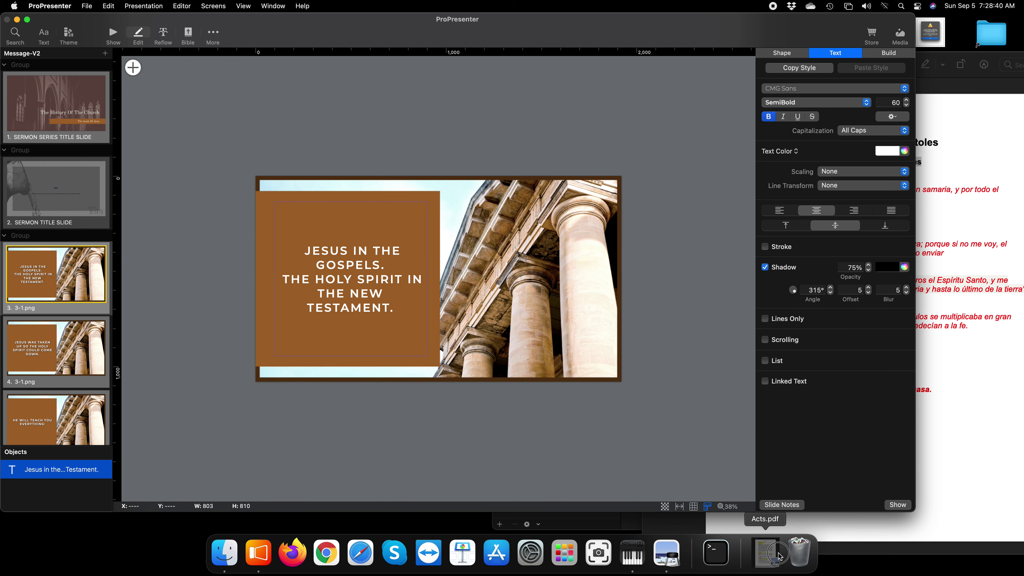
left_click(766, 552)
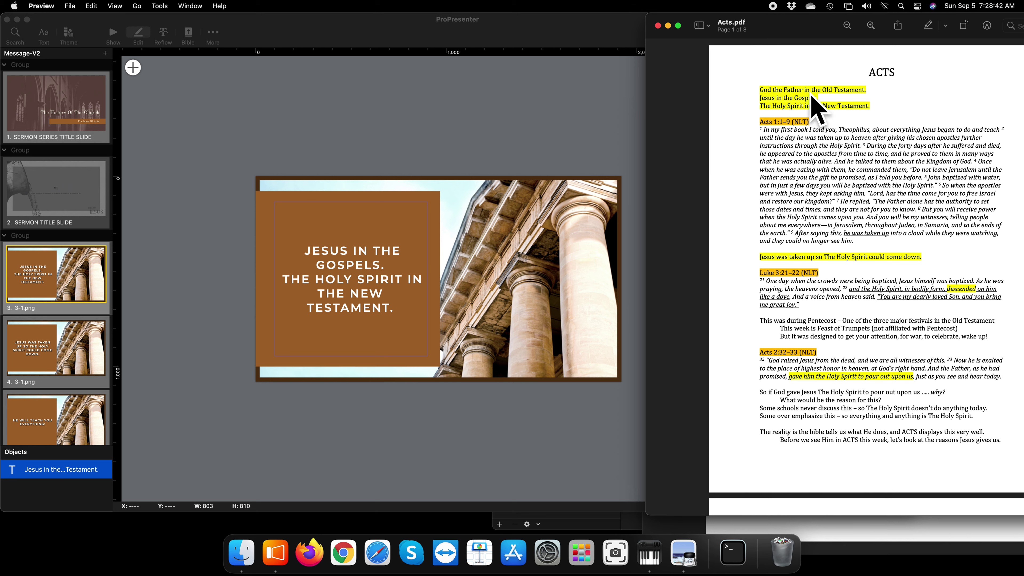
left_click(416, 264)
key("Return")
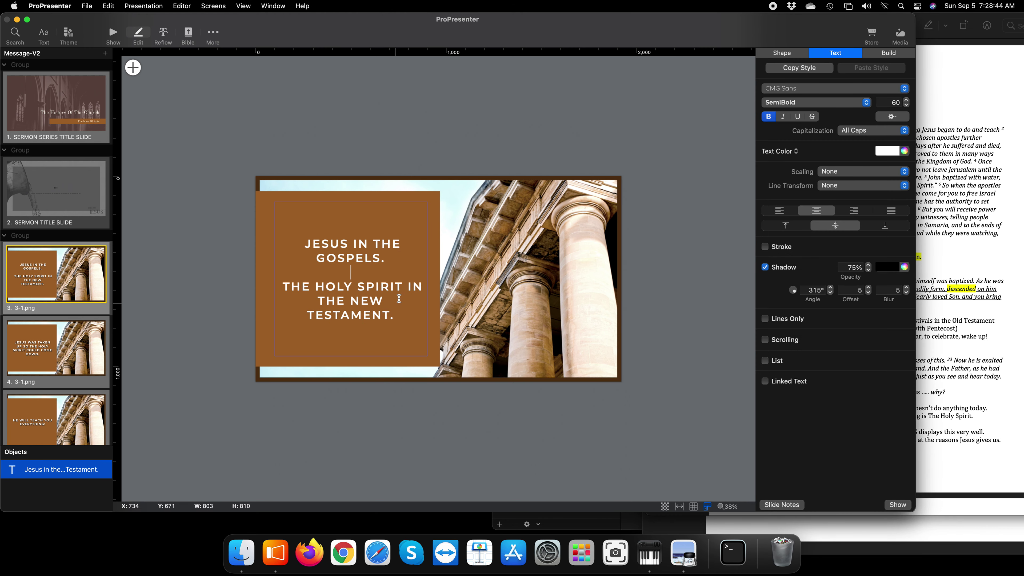
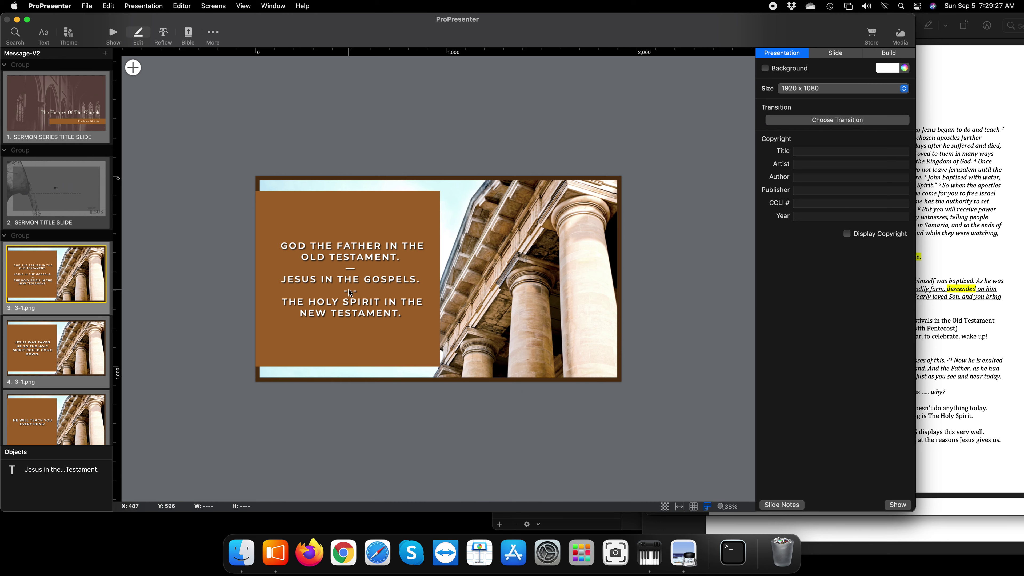
- Put a dash on its own line between "Jesus in the Gospels." and "The Holy Spirit in the New Testament." on slide 3
triple_click(351, 291)
key("Right")
key("BackSpace")
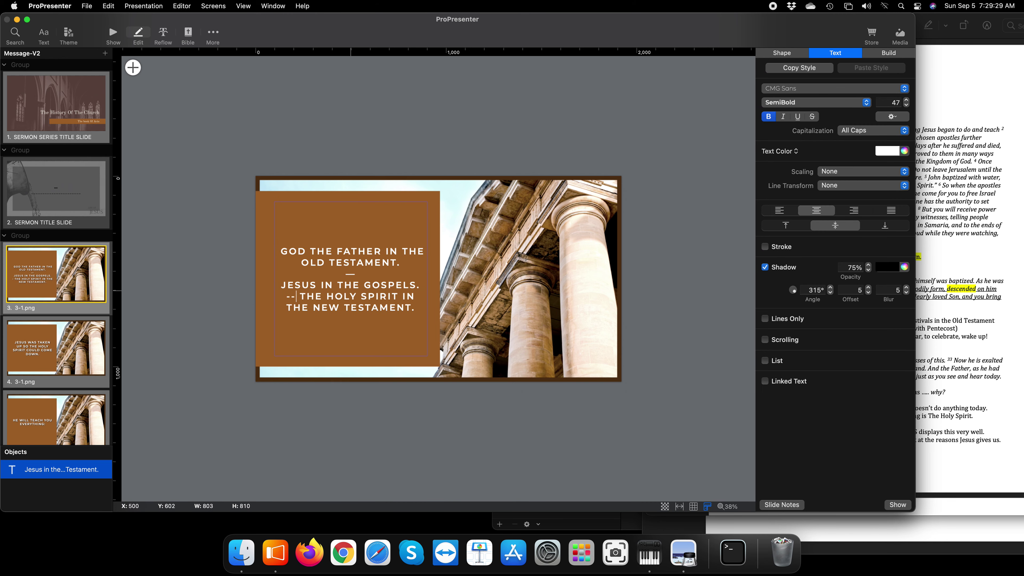
key("Return")
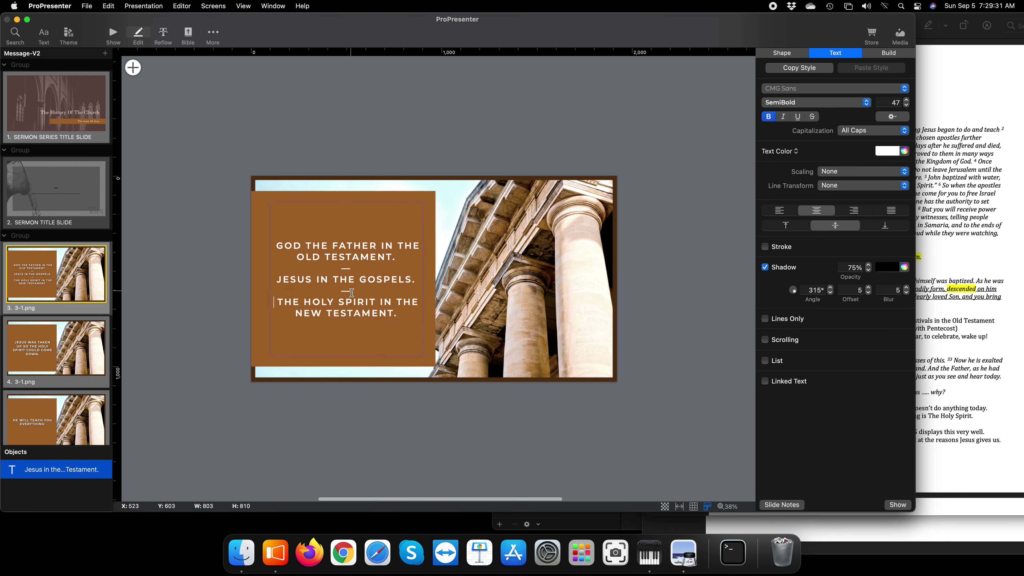
left_click(371, 445)
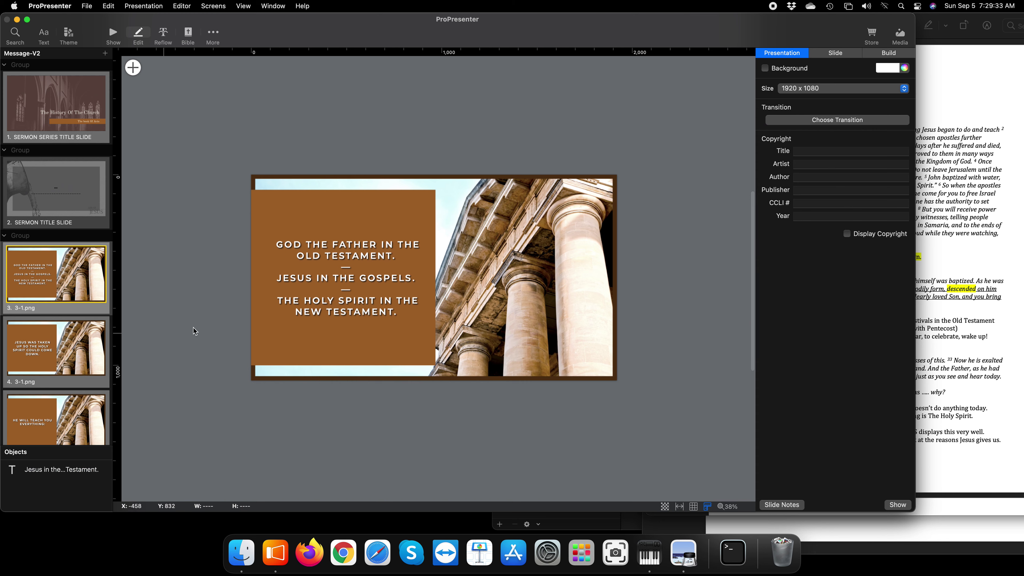
- Turn off the shadow on slide 3's text box
left_click(367, 280)
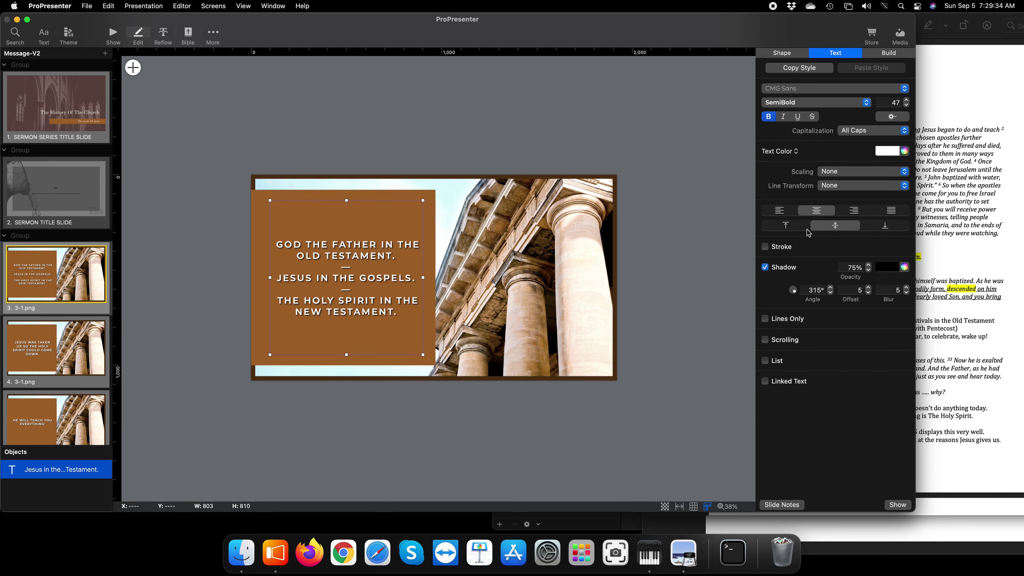
left_click(764, 267)
left_click(471, 107)
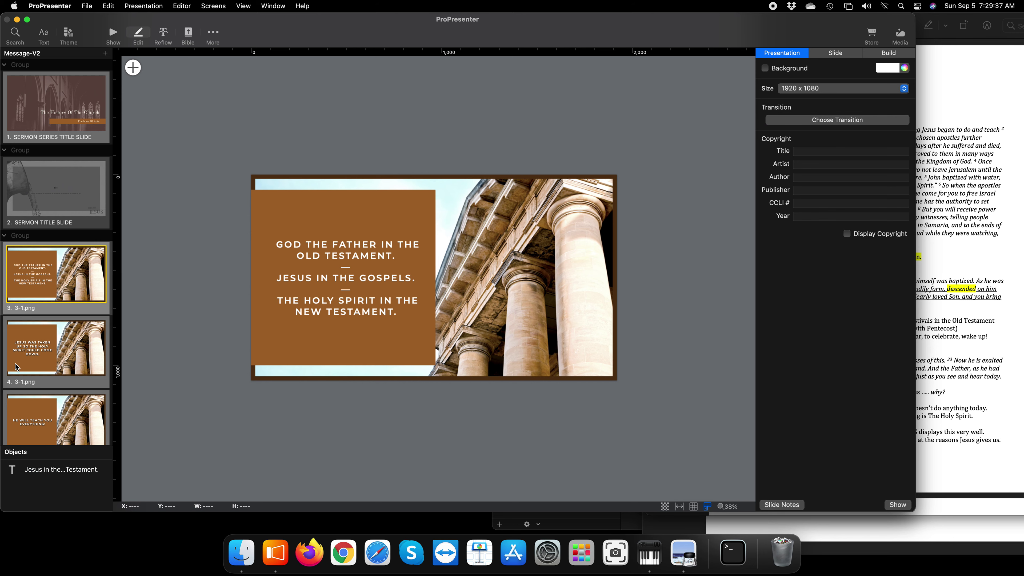
- Copy the text style from slide 3 and paste it onto slide 4's "Jesus was taken up" text
left_click(40, 349)
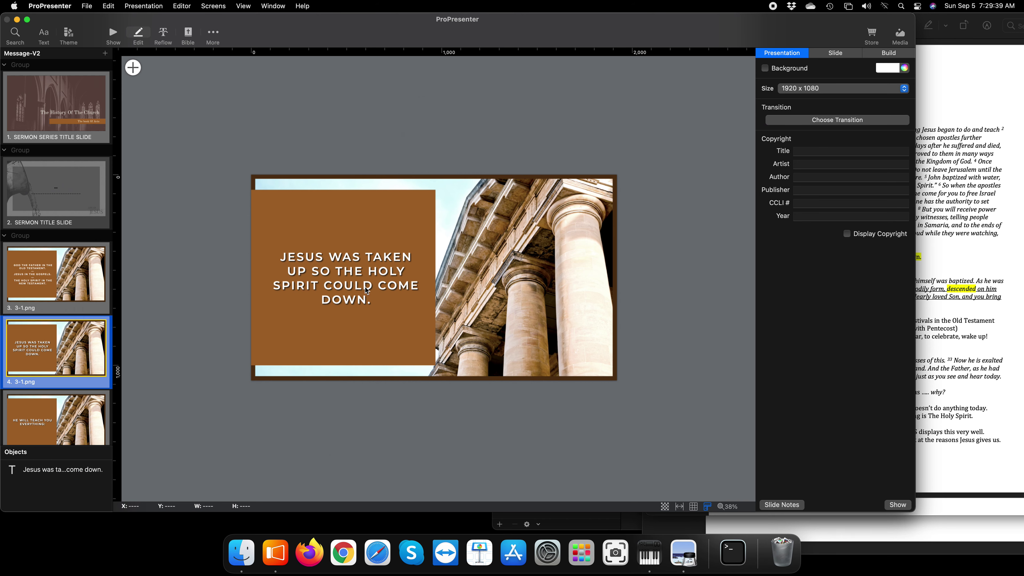
left_click(75, 287)
left_click(340, 264)
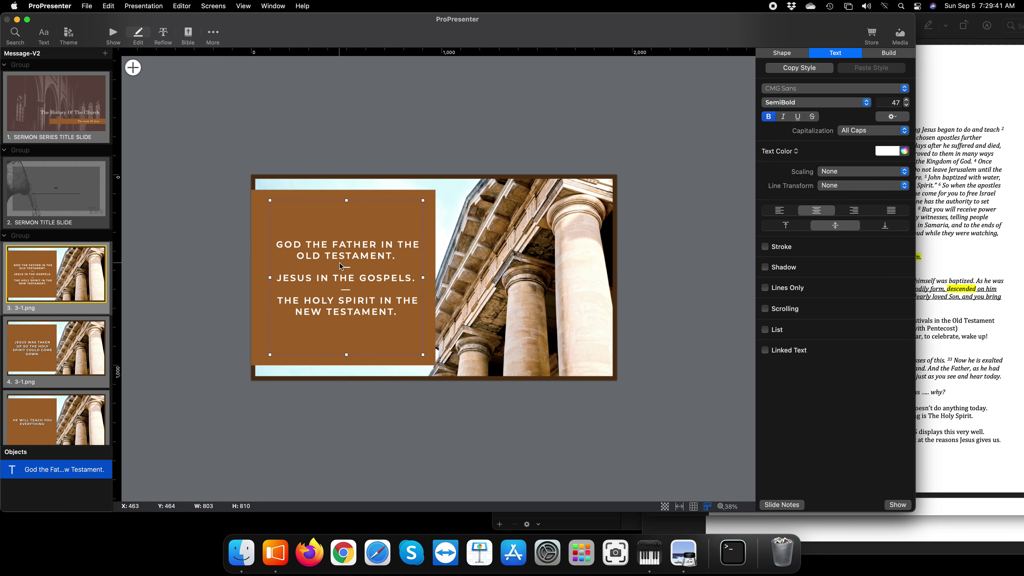
left_click(810, 69)
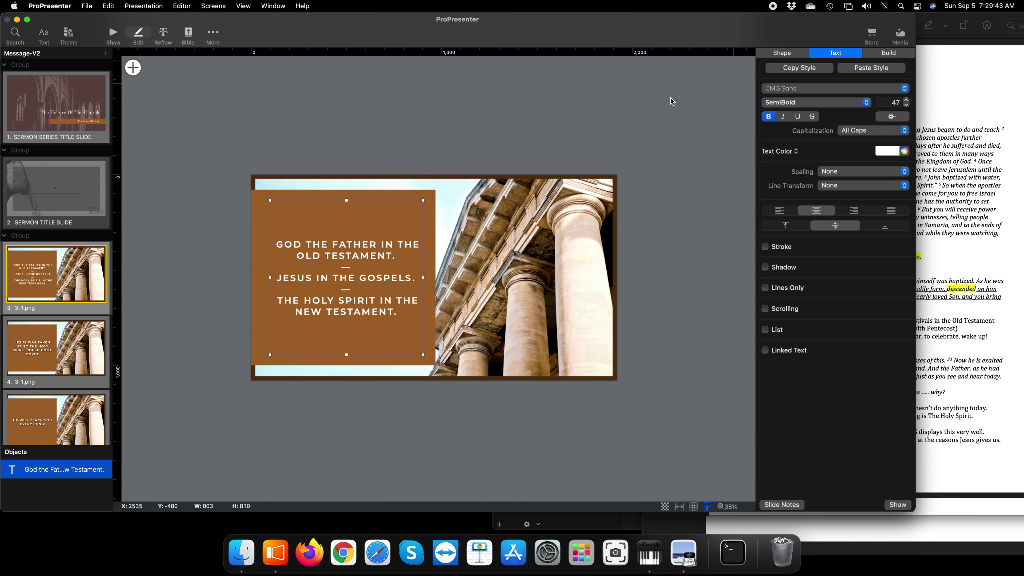
left_click(12, 342)
left_click(347, 278)
left_click(870, 68)
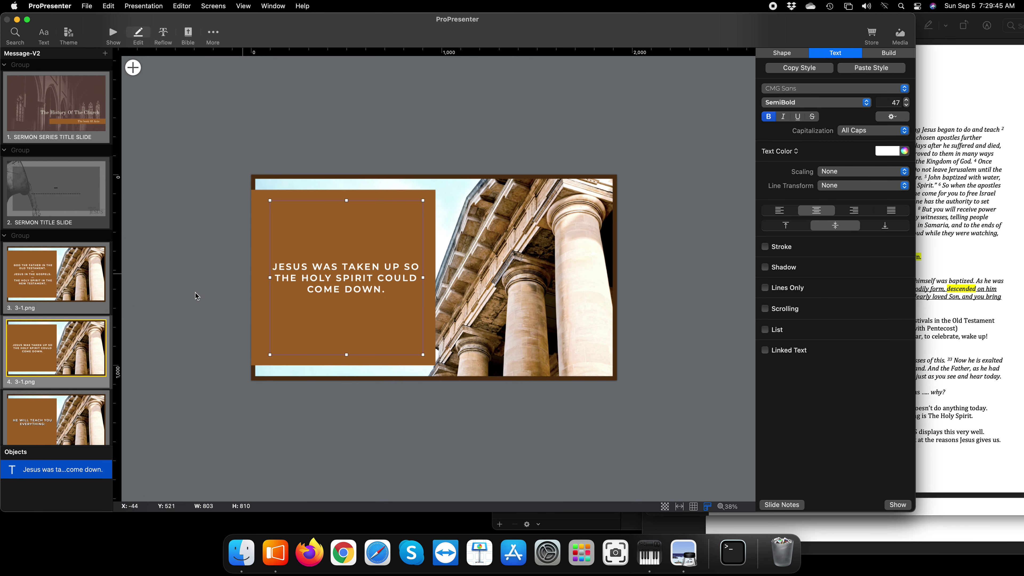
- Paste the copied text style onto the text of slide 5 ("He will teach you everything") and slide 6 ("He will remind you of everything")
scroll(56, 283, "down", 4)
left_click(57, 351)
left_click(395, 254)
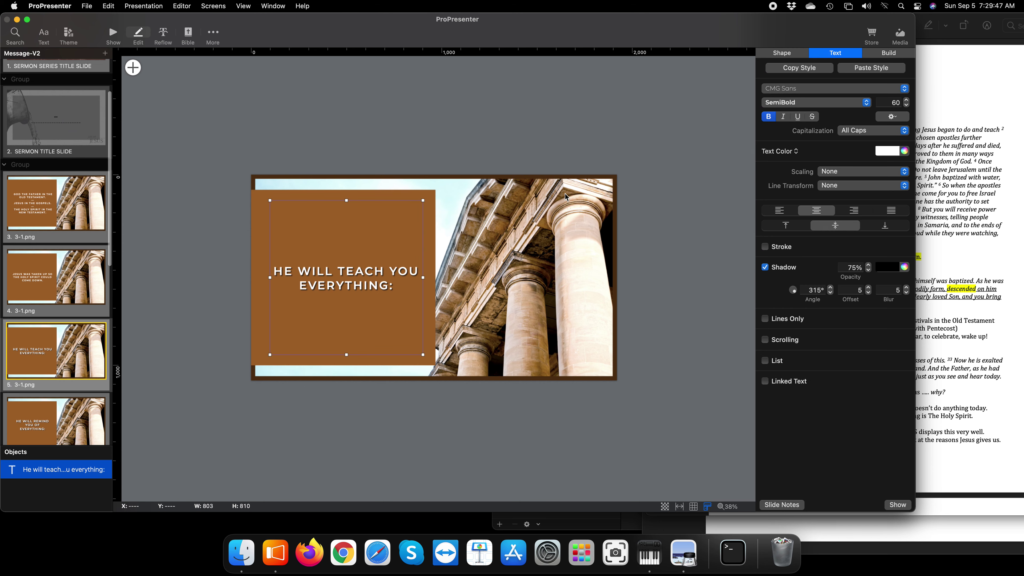
left_click(871, 67)
scroll(115, 315, "down", 2)
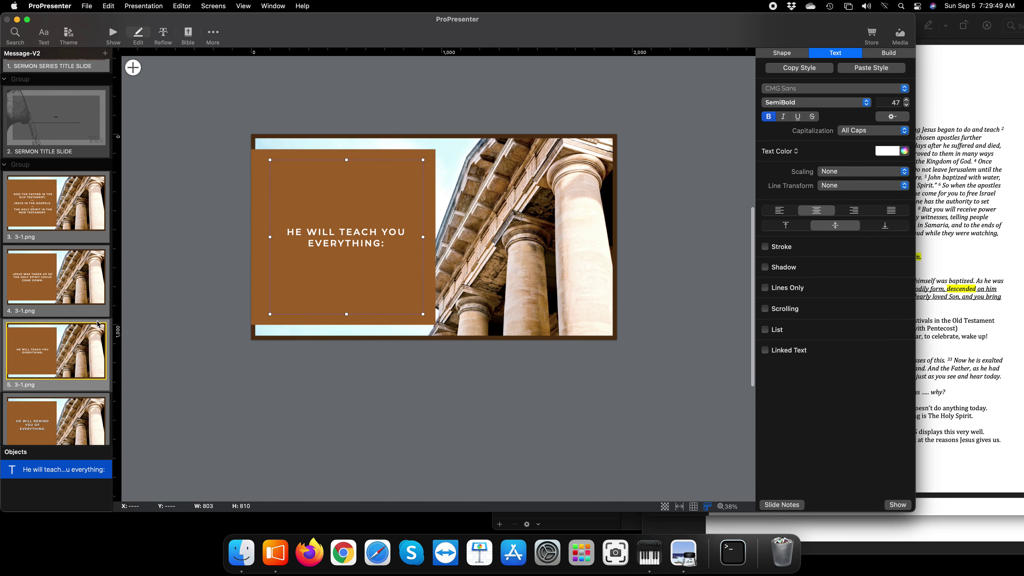
scroll(56, 315, "down", 3)
left_click(57, 301)
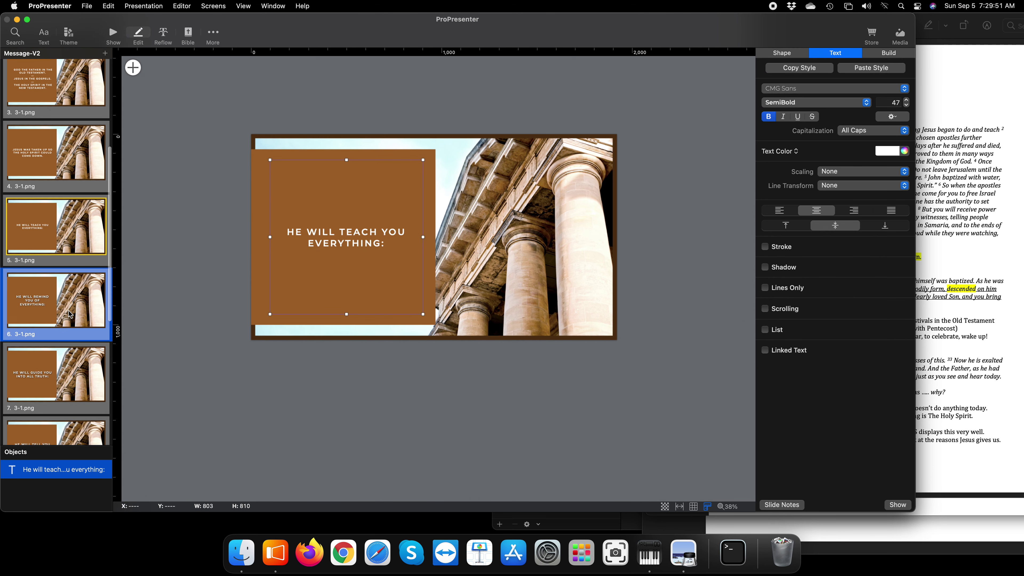
left_click(310, 269)
left_click(871, 67)
- Paste the copied text style onto slide 7 ("He will guide you into all truth") and slide 8 ("He will tell you what He has heard")
left_click(40, 358)
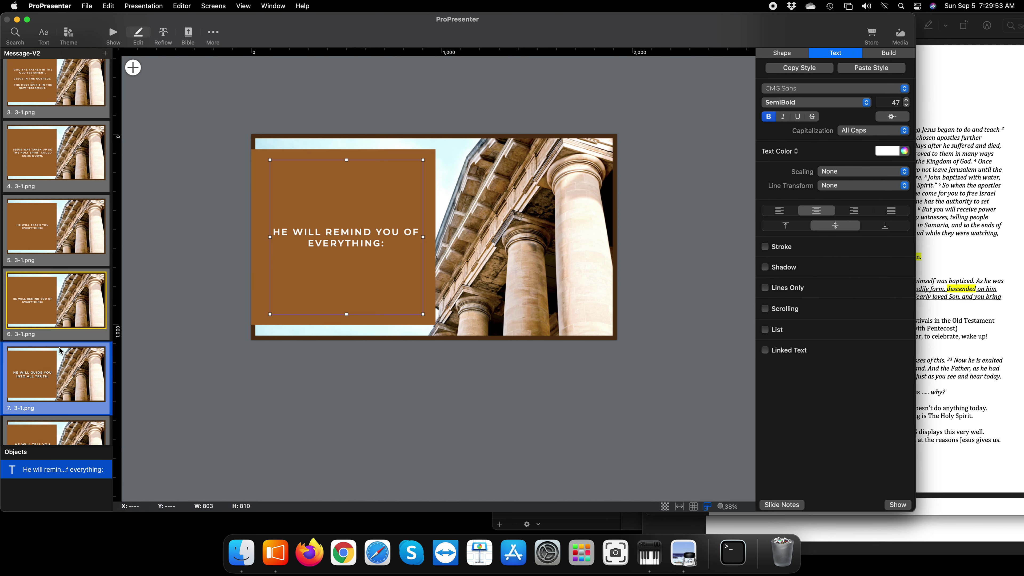
left_click(333, 238)
left_click(871, 69)
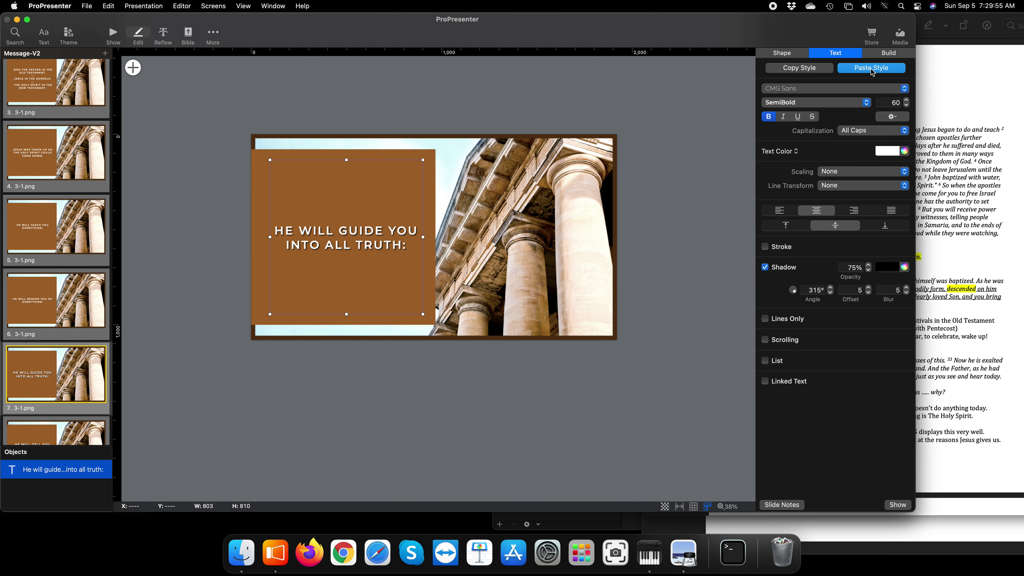
scroll(57, 283, "down", 3)
left_click(56, 365)
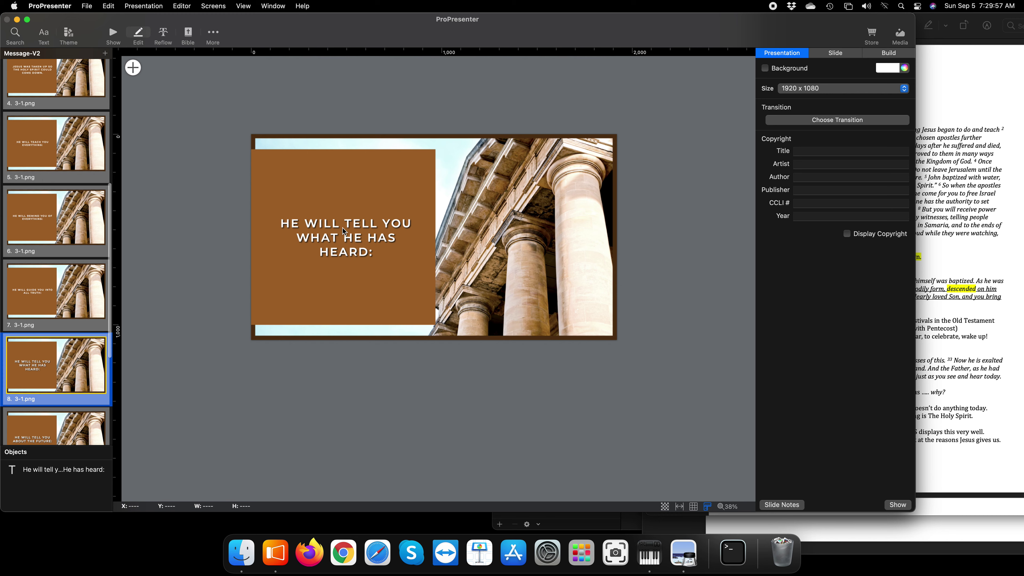
left_click(343, 228)
left_click(870, 67)
- Paste the copied text style onto slide 9 ("He will tell you about the future") and slide 10 ("You have an advantage with the Holy Spirit")
scroll(89, 329, "down", 3)
left_click(56, 359)
left_click(323, 238)
left_click(839, 70)
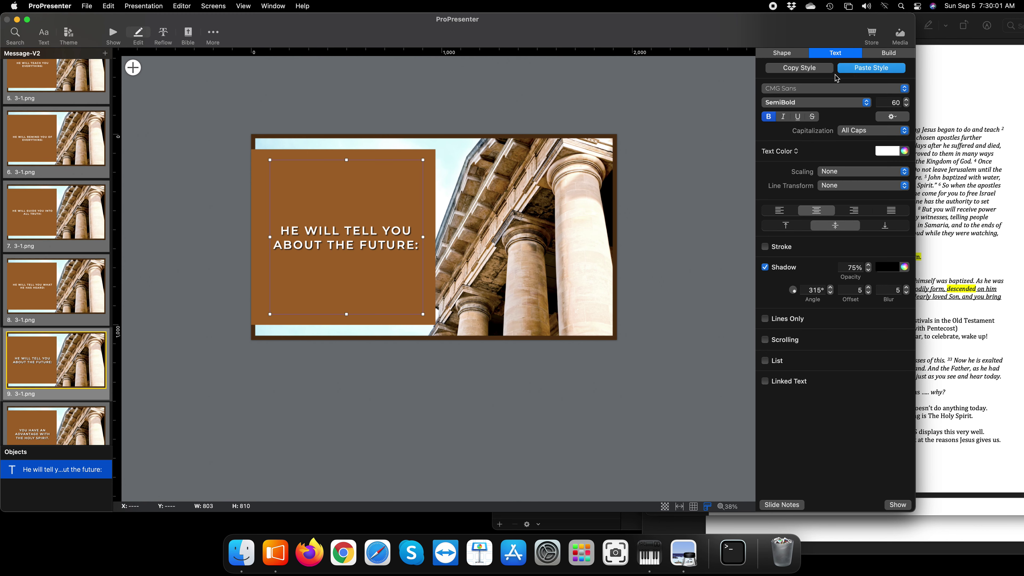
scroll(56, 282, "down", 3)
left_click(56, 319)
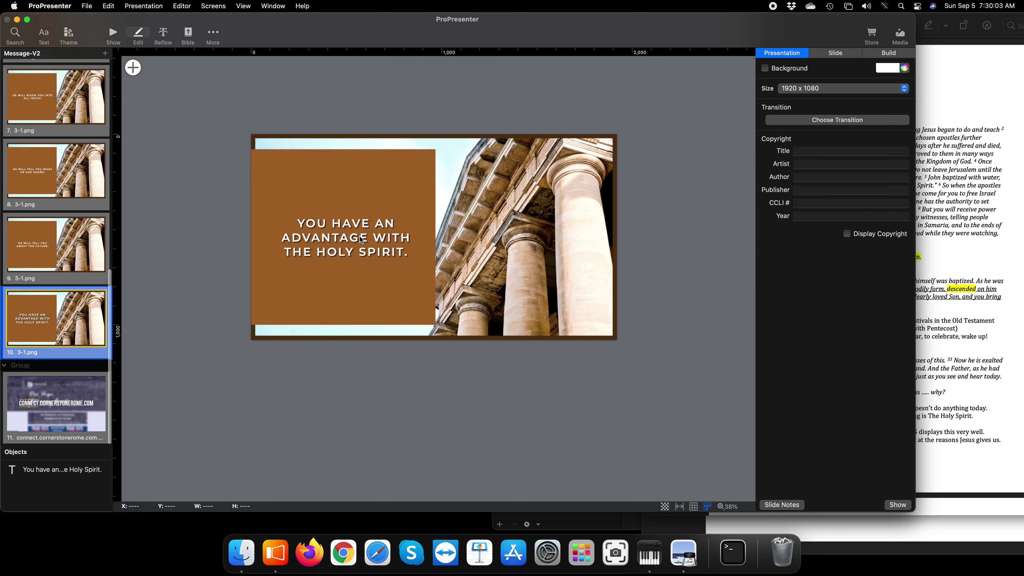
left_click(361, 239)
left_click(853, 69)
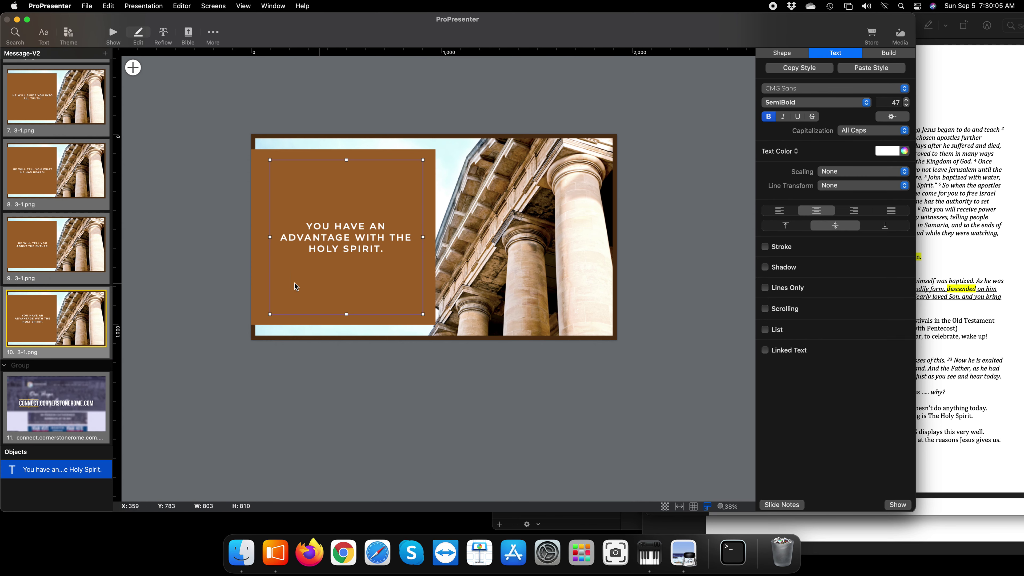
- Widen slide 10's text box to about 861 so that "You have an advantage" fits on one line
left_click(263, 355)
left_click(361, 243)
left_click(381, 355)
left_click(379, 250)
left_click_drag(423, 237, 392, 224)
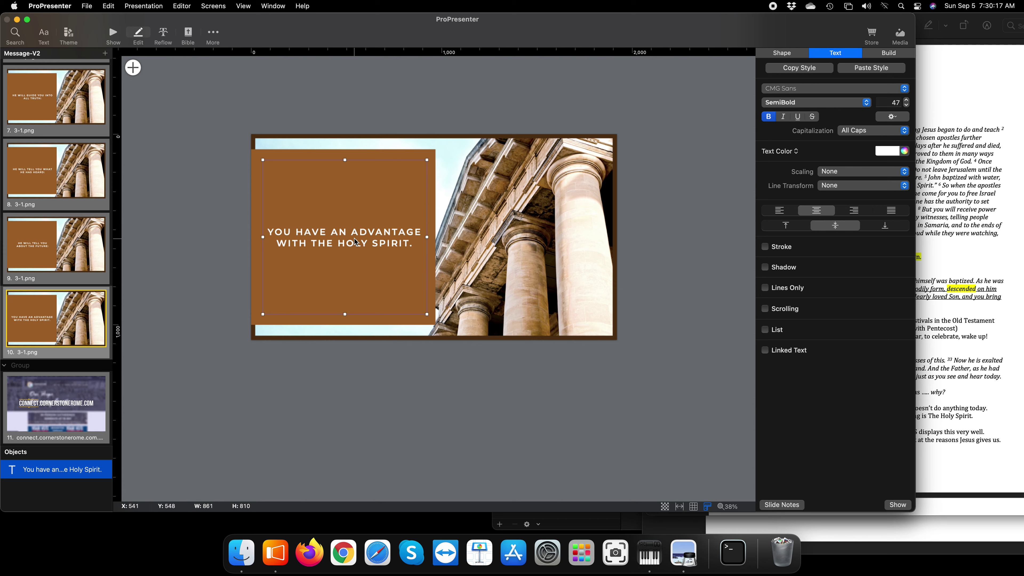
left_click(185, 281)
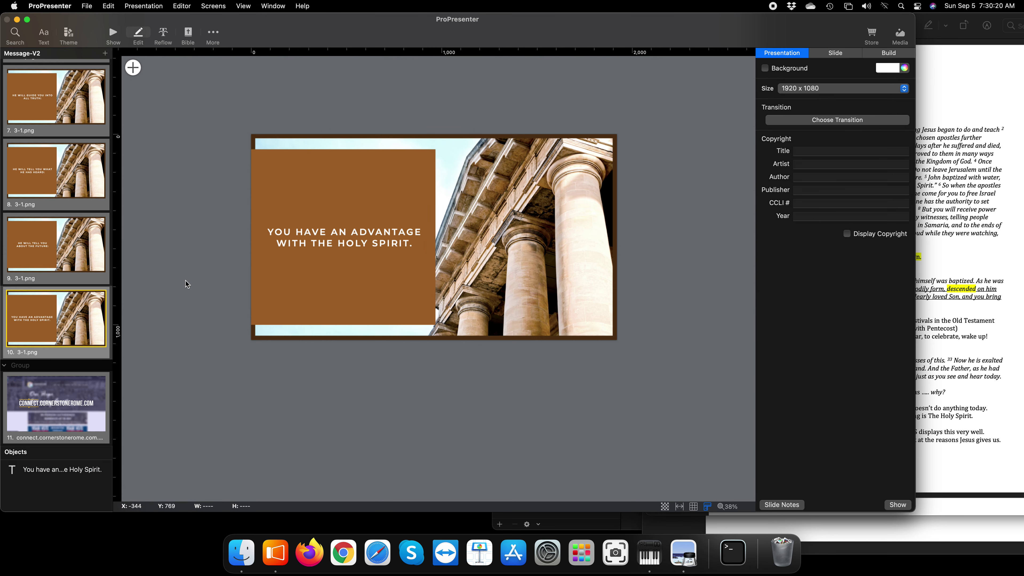
- Replace the colon at the end of slide 9's "He will tell you about the future" with a period
left_click(67, 255)
scroll(60, 241, "up", 3)
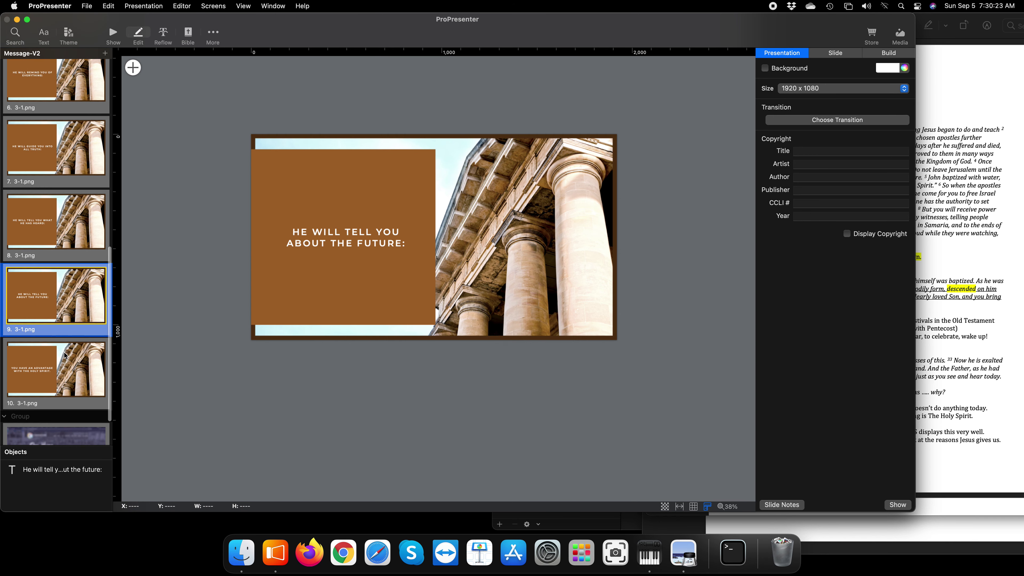
left_click(75, 349)
left_click(90, 295)
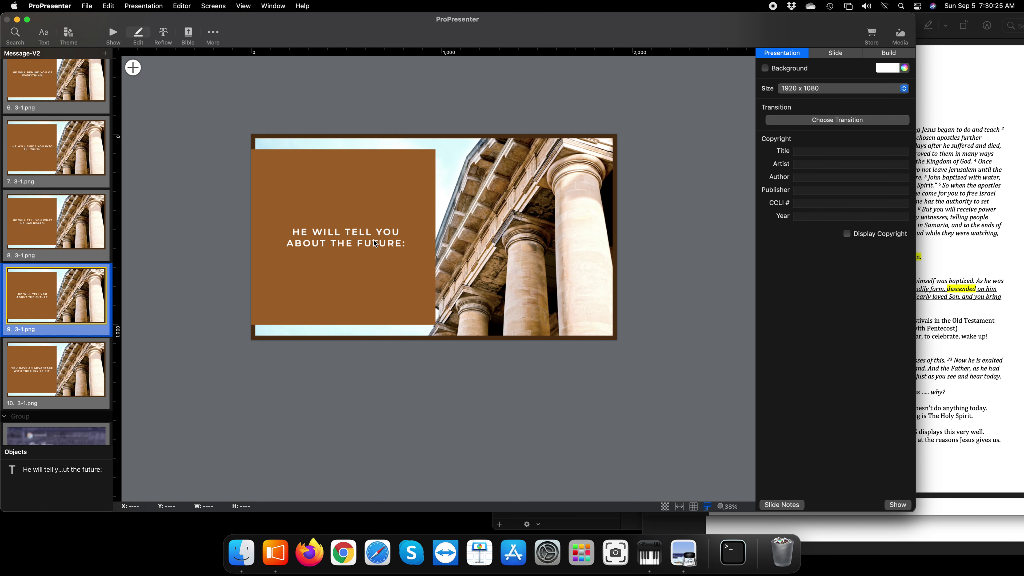
double_click(407, 238)
key("BackSpace")
type(".")
- End slide 8's "He will tell you what He has heard" with a period in place of the colon
left_click(83, 233)
double_click(399, 238)
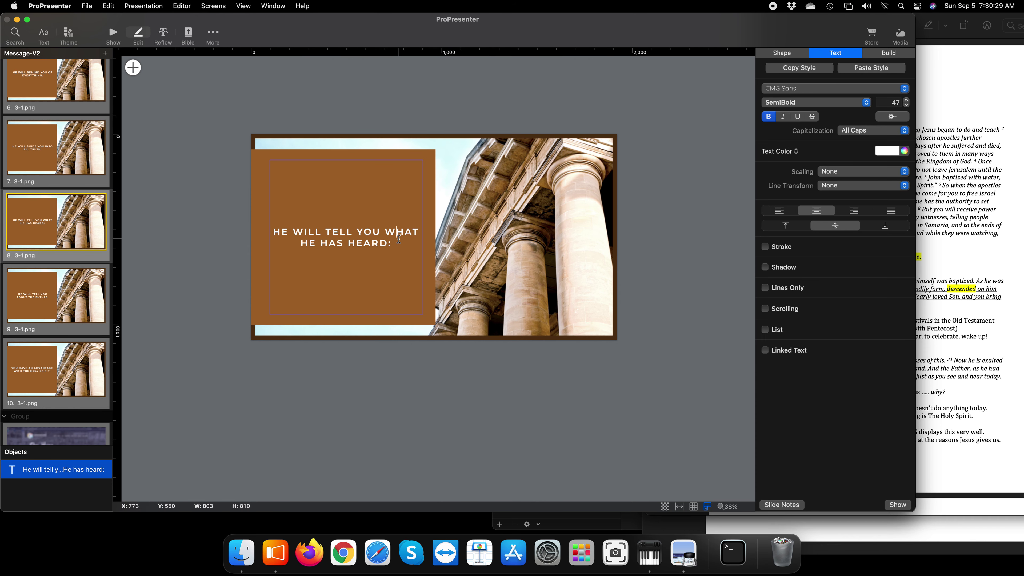
type("\\.")
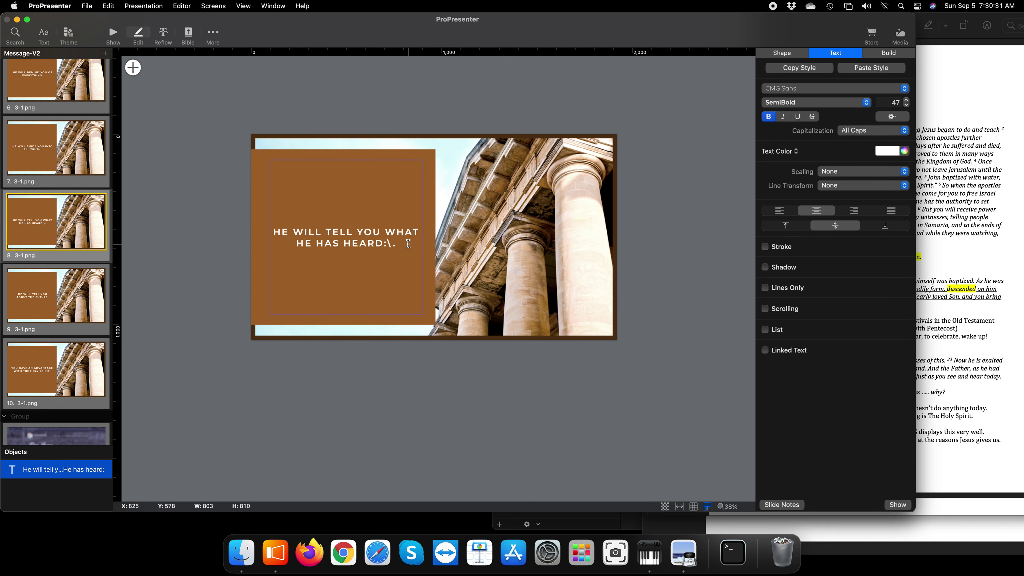
key("BackSpace")
key("BackSpace")
key("BackSpace")
type(".")
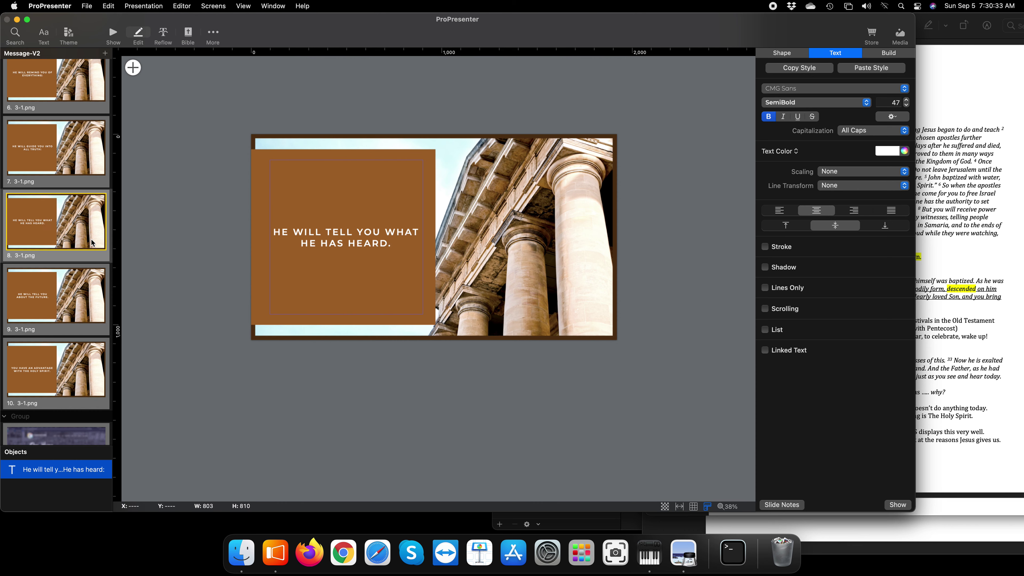
- Change the colon after "He will guide you into all truth" on slide 7 to a period
scroll(72, 213, "up", 2)
left_click(72, 212)
double_click(360, 244)
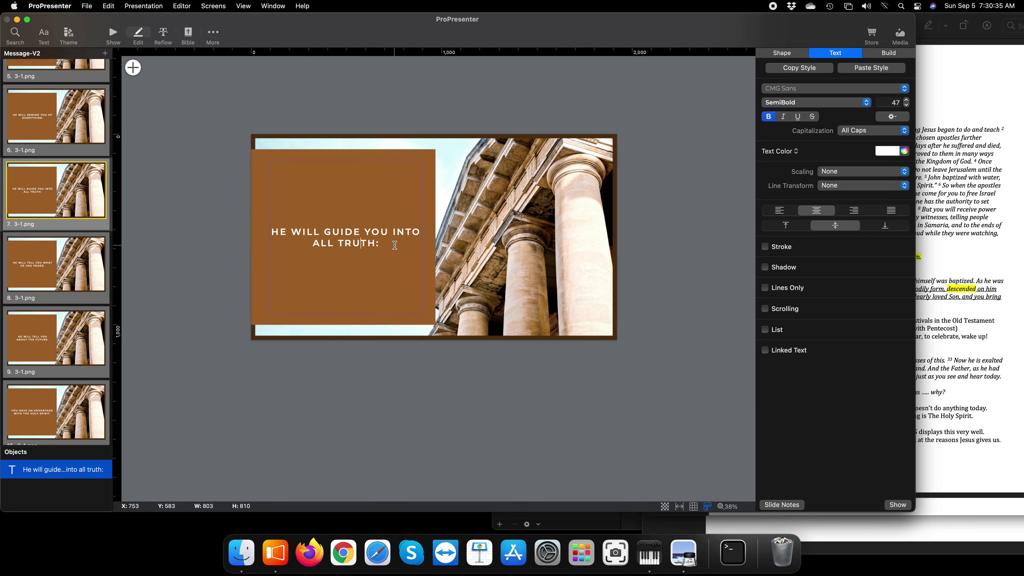
key("BackSpace")
type(".")
left_click(394, 425)
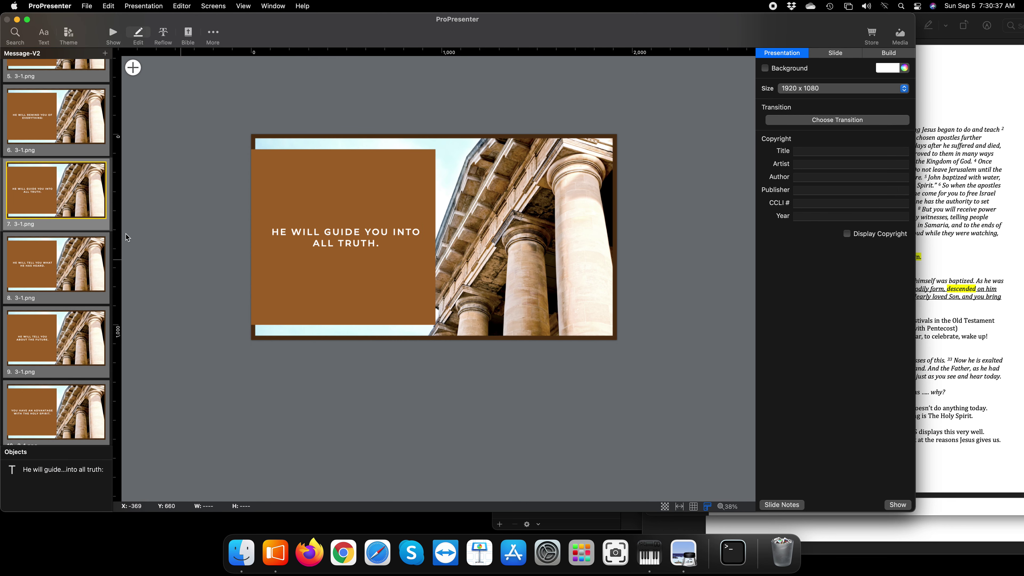
- Remove the trailing colon from slide 6 ("He will remind you of everything") and slide 5 ("He will teach you everything")
scroll(56, 194, "up", 2)
left_click(57, 194)
double_click(398, 245)
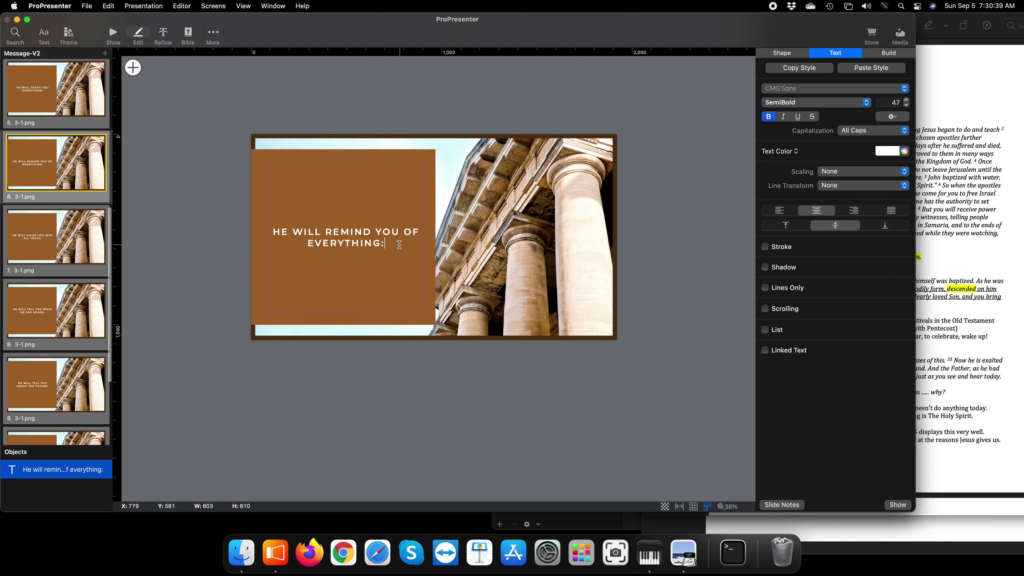
key("BackSpace")
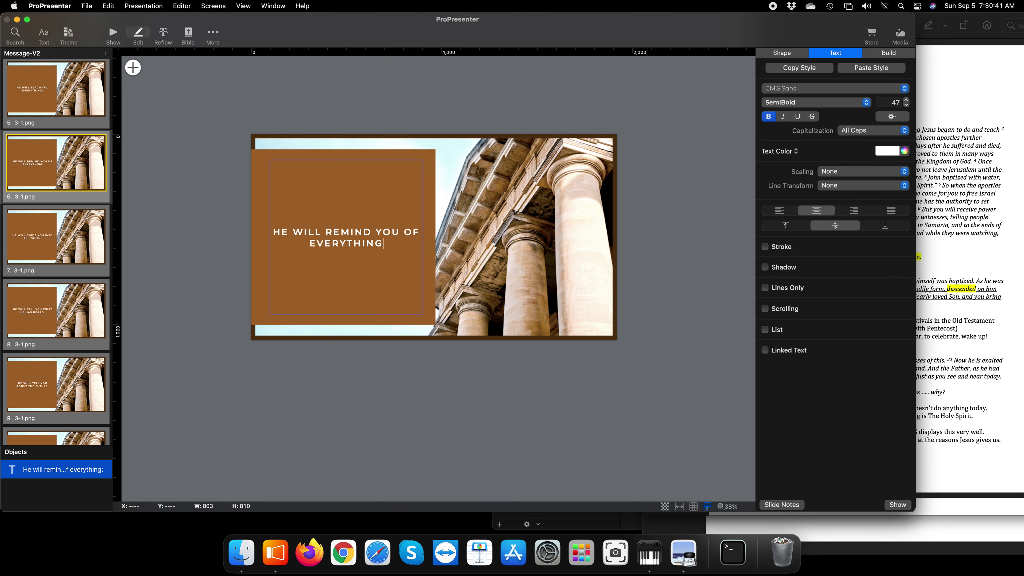
scroll(49, 184, "up", 3)
left_click(49, 185)
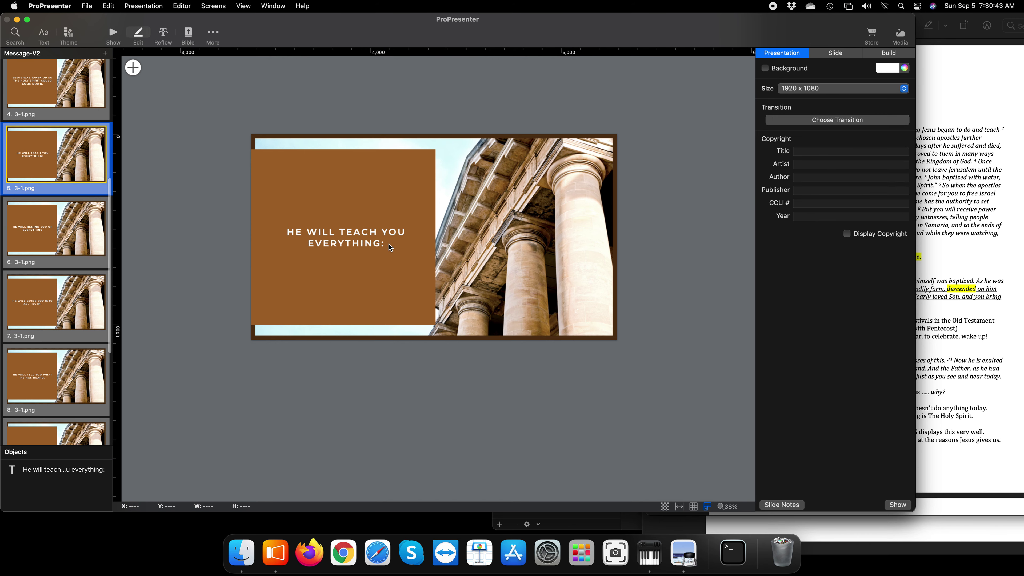
double_click(387, 244)
key("BackSpace")
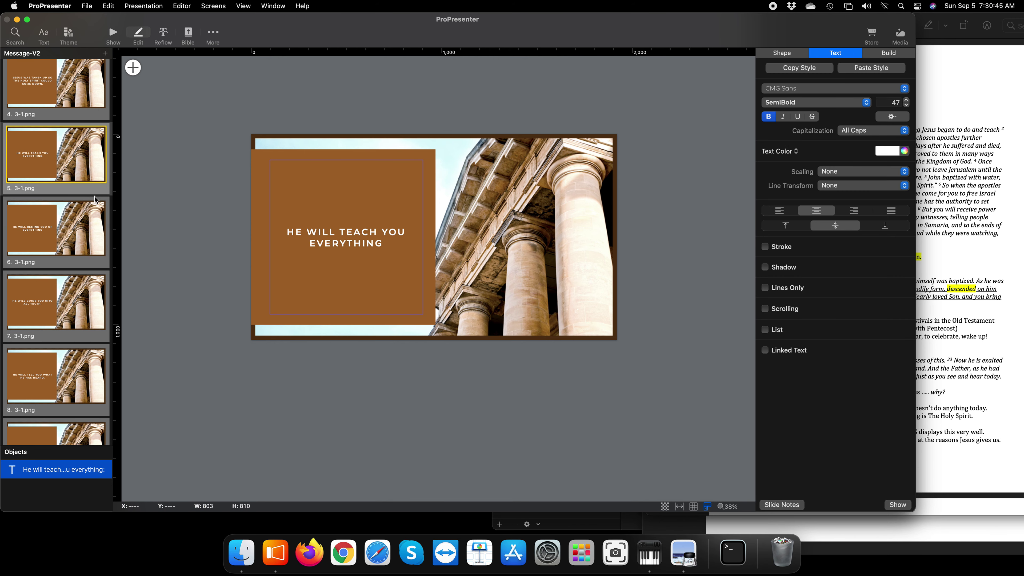
- Shift the "Jesus was taken up so the Holy Spirit could come down." text on slide 4 slightly to the left
scroll(75, 172, "up", 2)
left_click(75, 172)
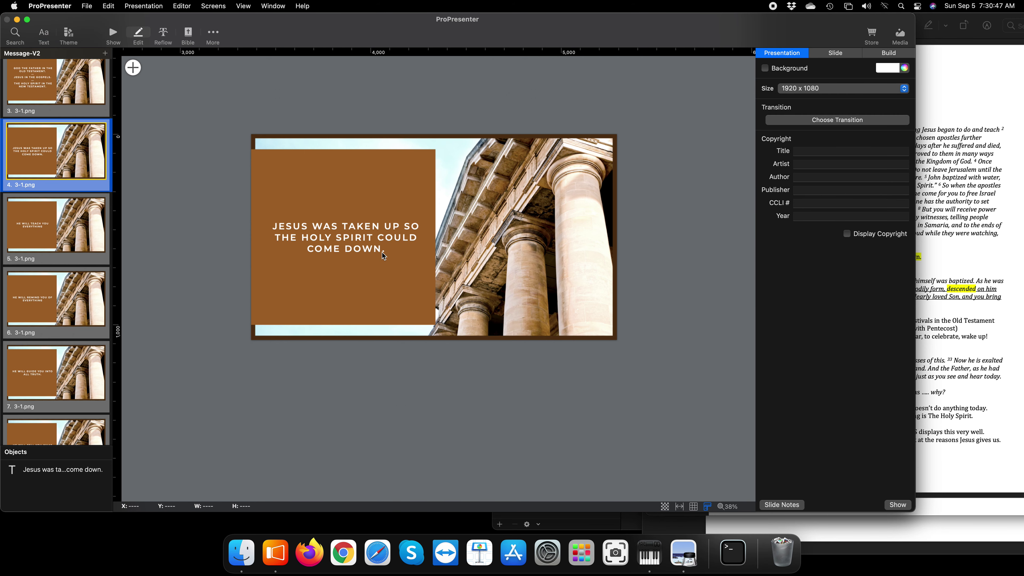
scroll(33, 190, "up", 1)
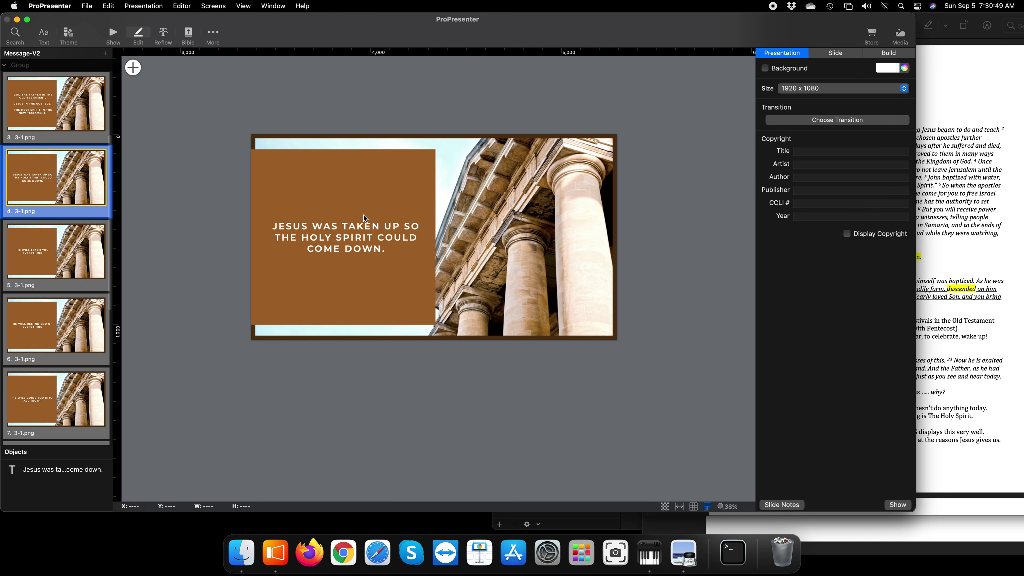
left_click(414, 236)
left_click_drag(423, 237, 420, 237)
left_click(442, 431)
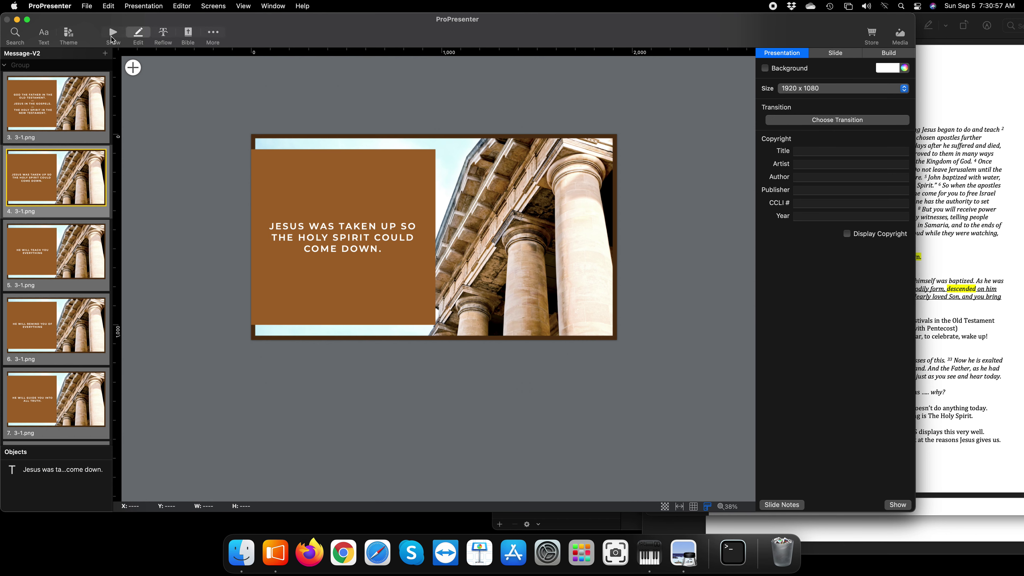
- Return to the show view and display Message-V2's slide 3 live
key("super+1")
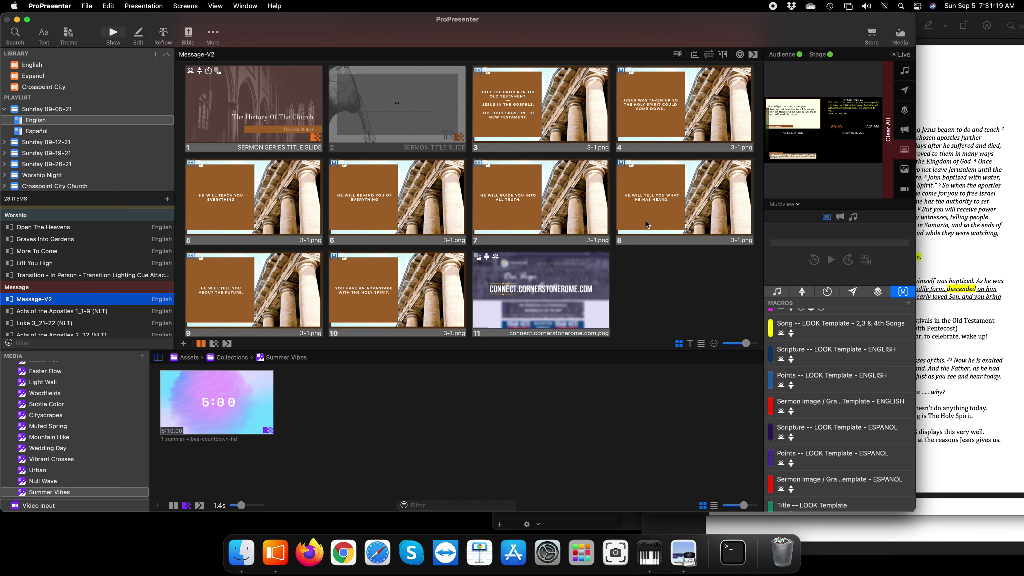
scroll(559, 269, "down", 10)
scroll(559, 269, "up", 10)
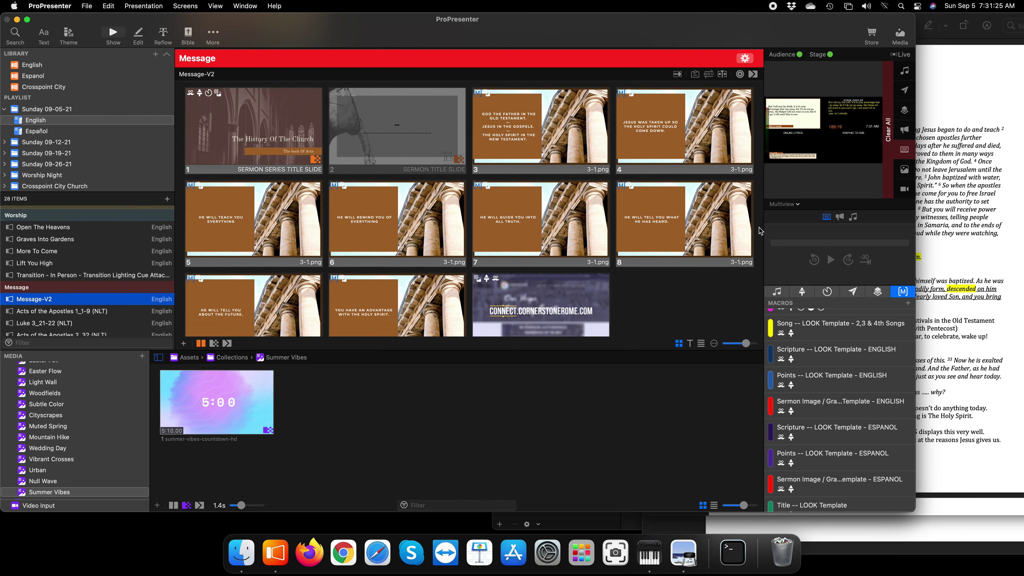
left_click(686, 233)
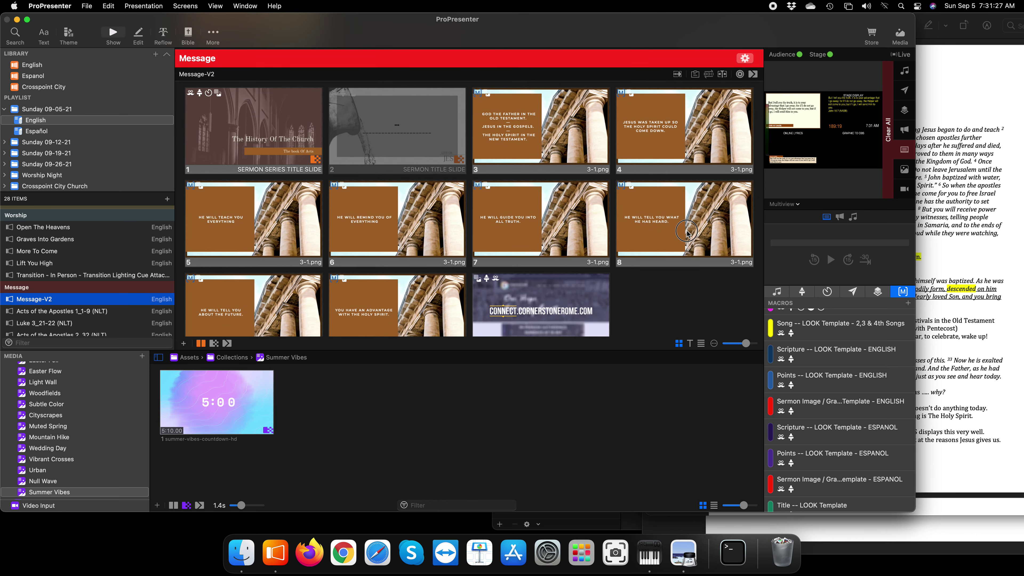
scroll(624, 174, "down", 5)
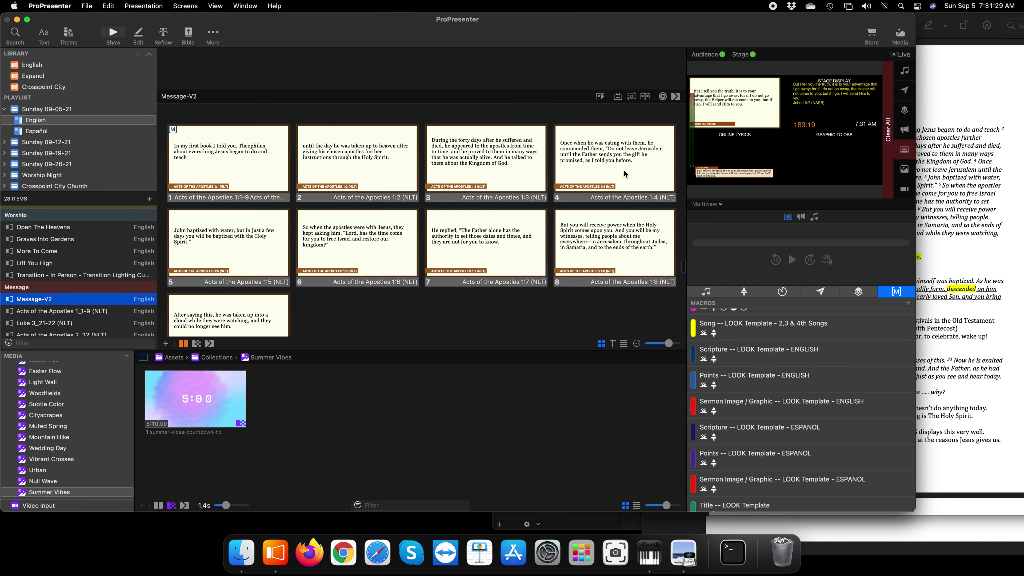
scroll(624, 174, "up", 5)
left_click(468, 206)
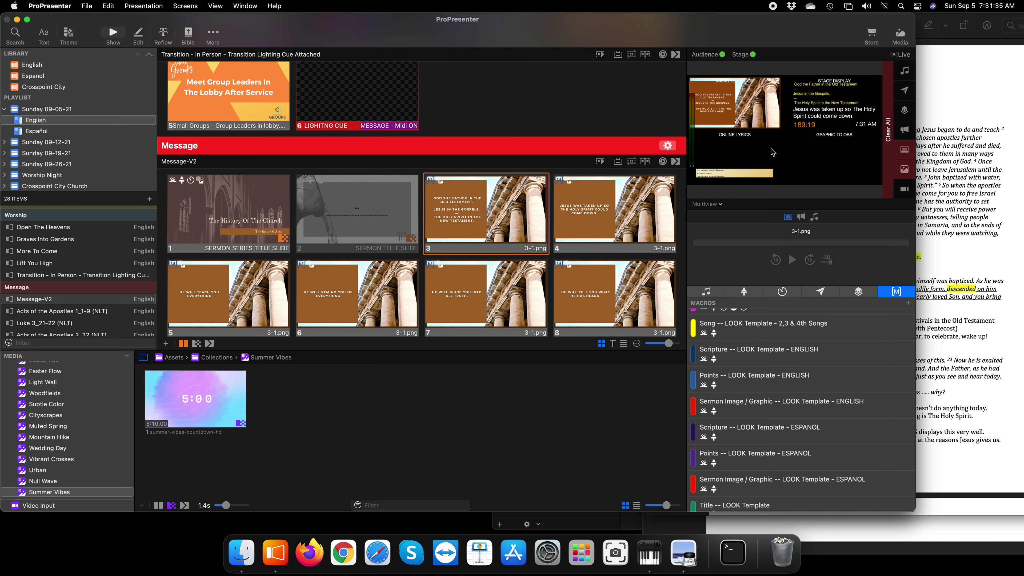
- Preview slide 3 on the Output to OBS screen and switch the preview back to Multiview
left_click(713, 205)
left_click(743, 239)
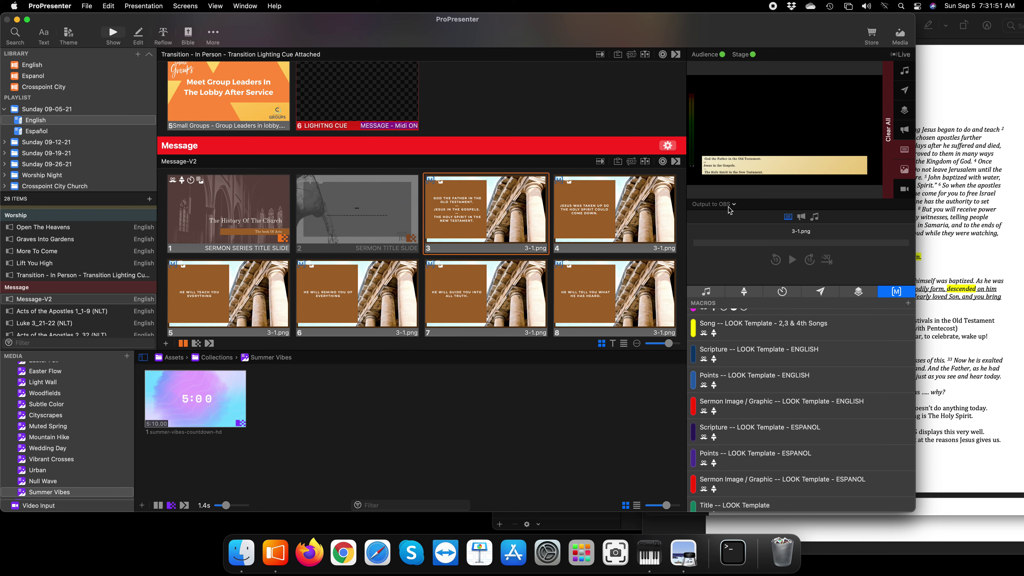
left_click(714, 204)
left_click(744, 283)
- Run Message-V2's slides 4 through 9 live in order to check them in the Multiview preview
left_click(624, 219)
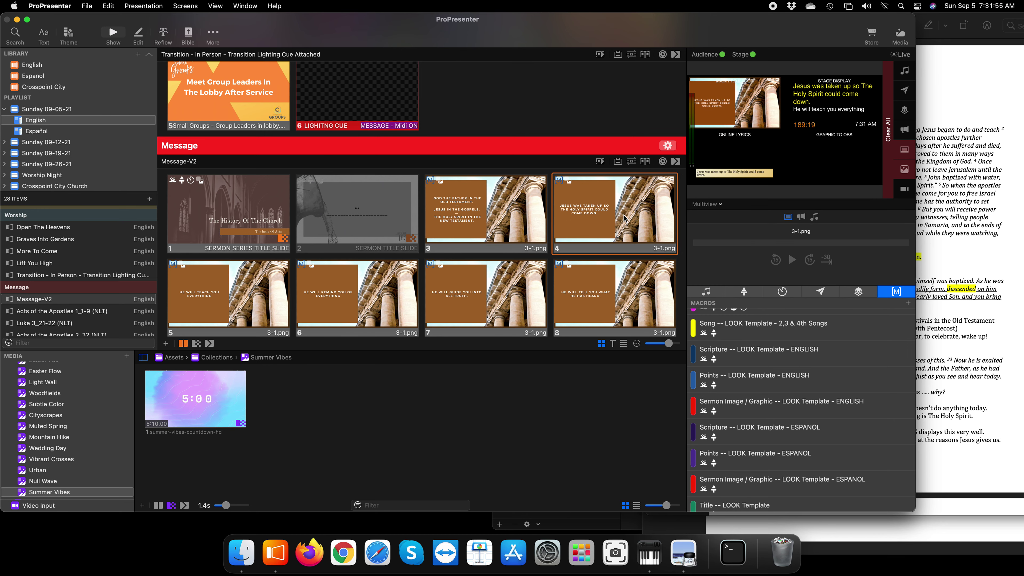
left_click(270, 305)
left_click(398, 283)
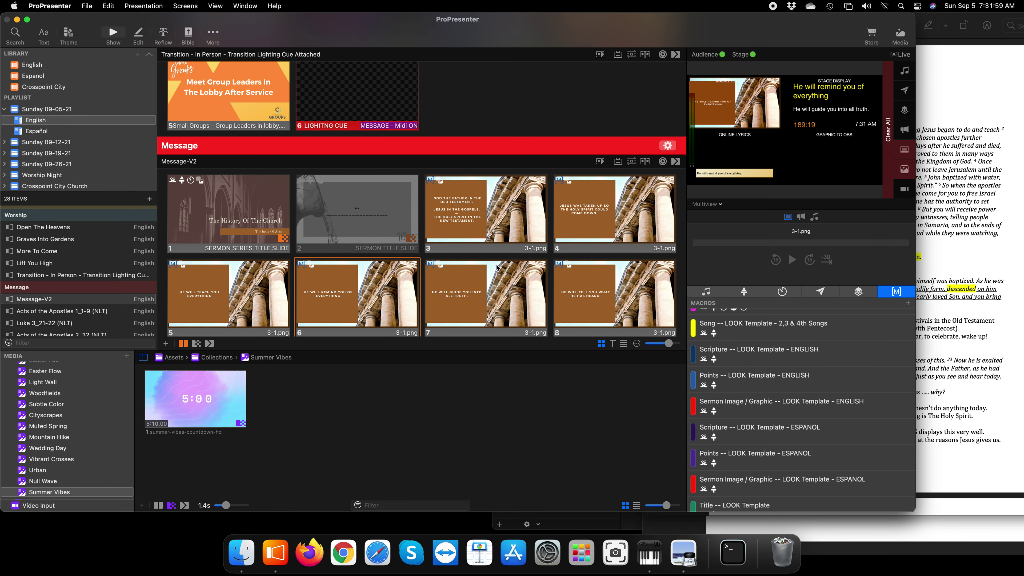
left_click(484, 302)
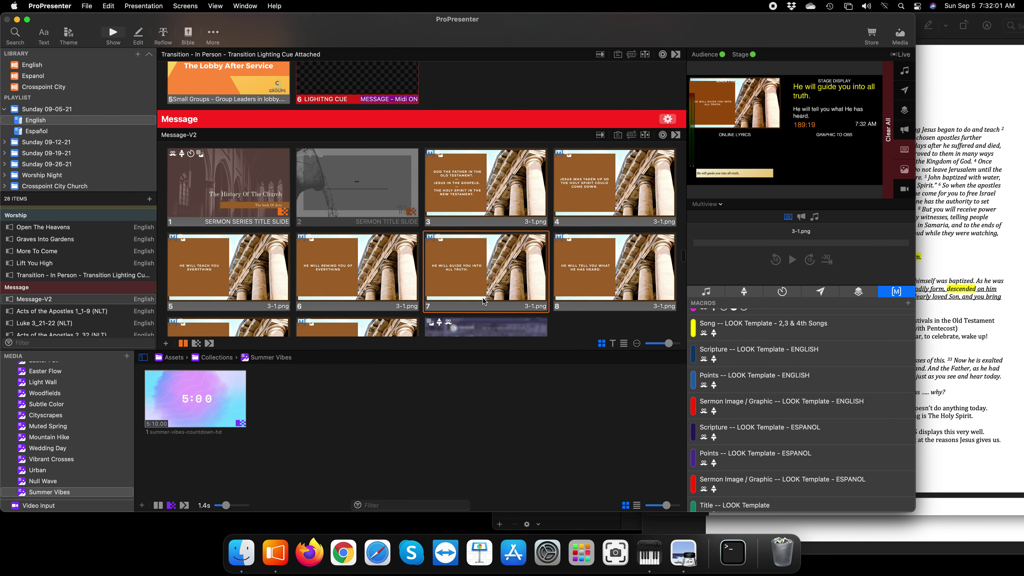
left_click(580, 244)
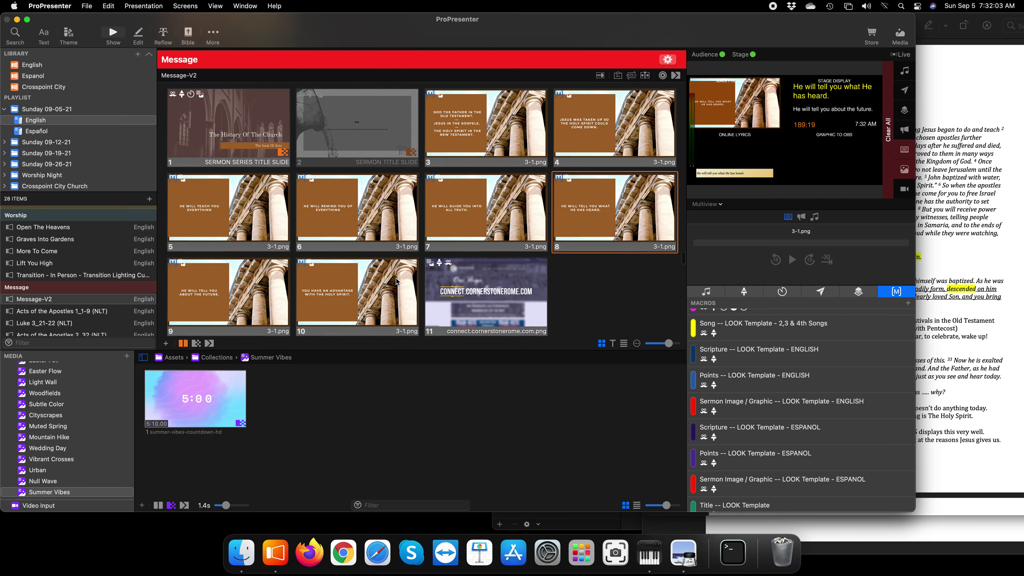
key("Right")
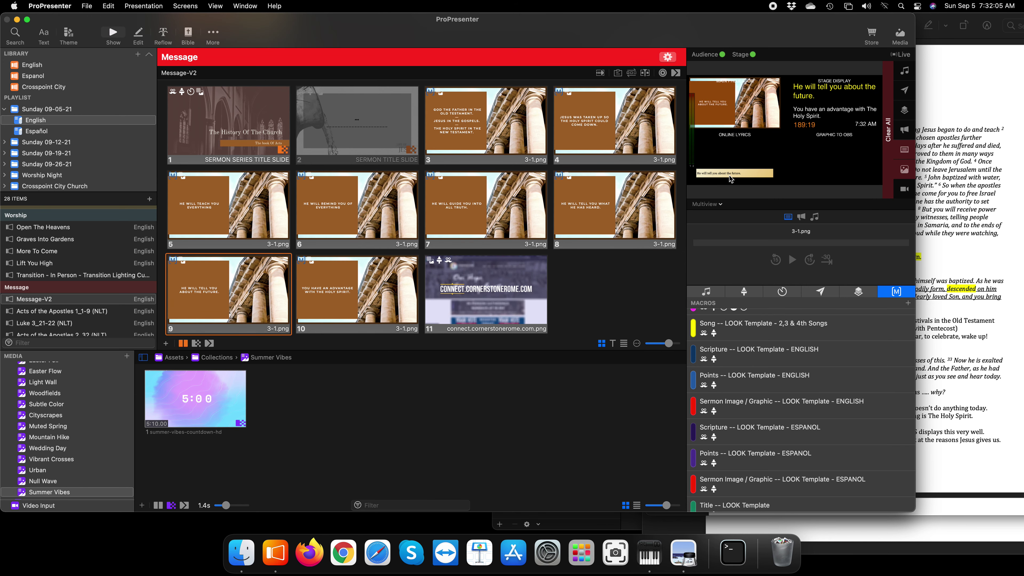
- Edit Cornerstone Themes and center the text horizontally on the "History of the church - ONLINE POINT" theme slide
left_click(69, 35)
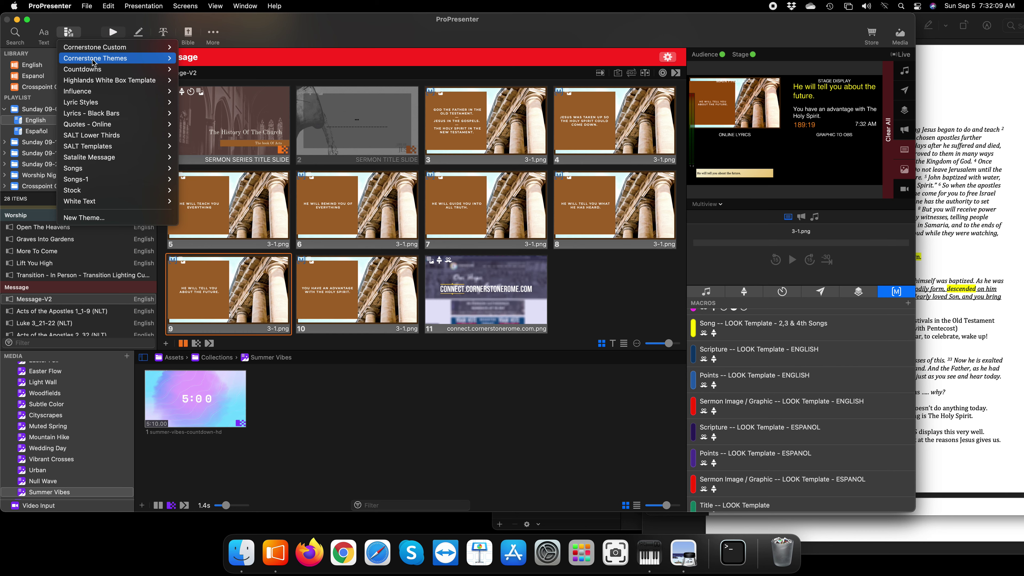
mouse_move(115, 59)
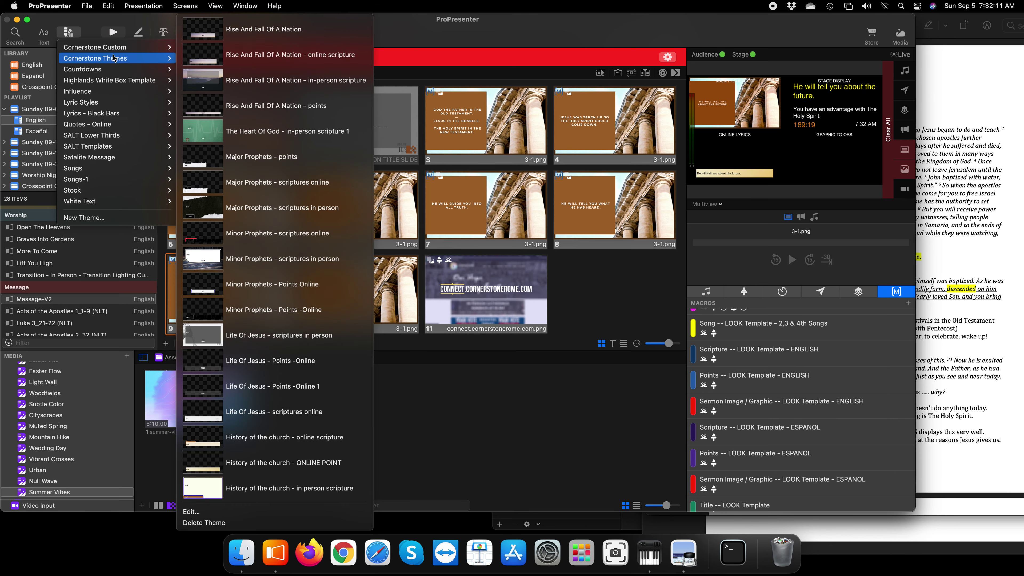
left_click(247, 517)
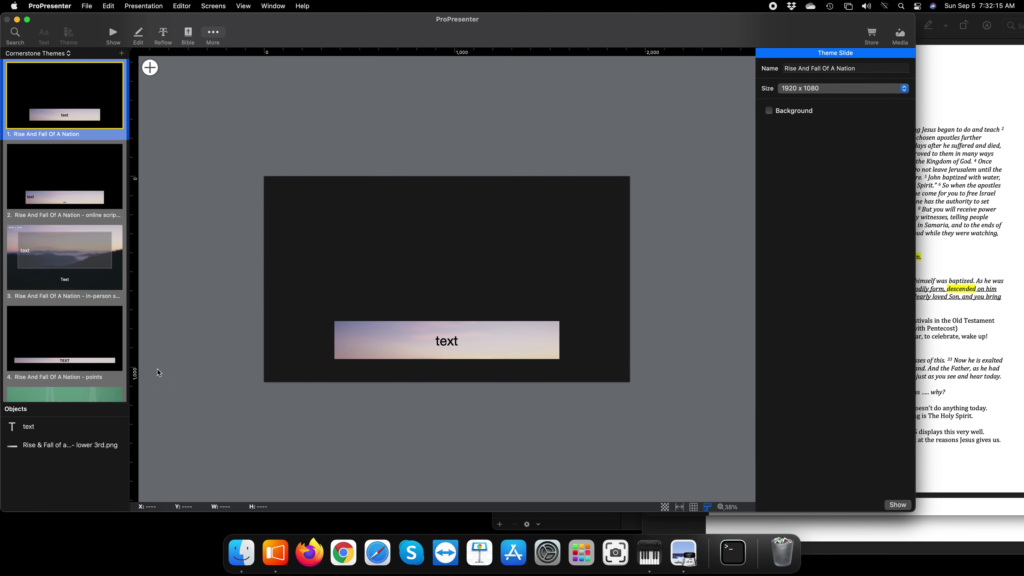
scroll(75, 353, "down", 5)
scroll(75, 354, "down", 15)
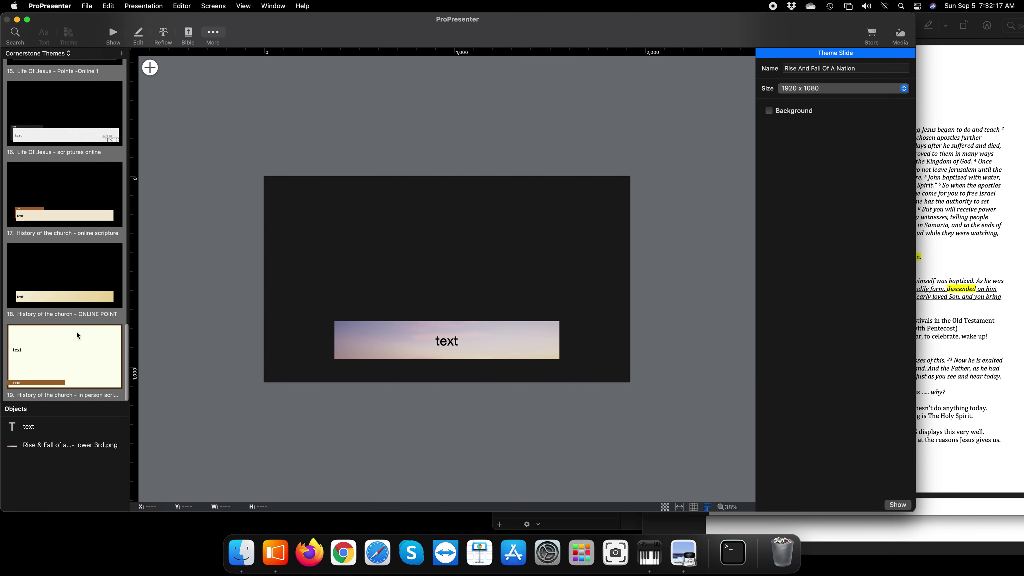
left_click(79, 285)
left_click(423, 346)
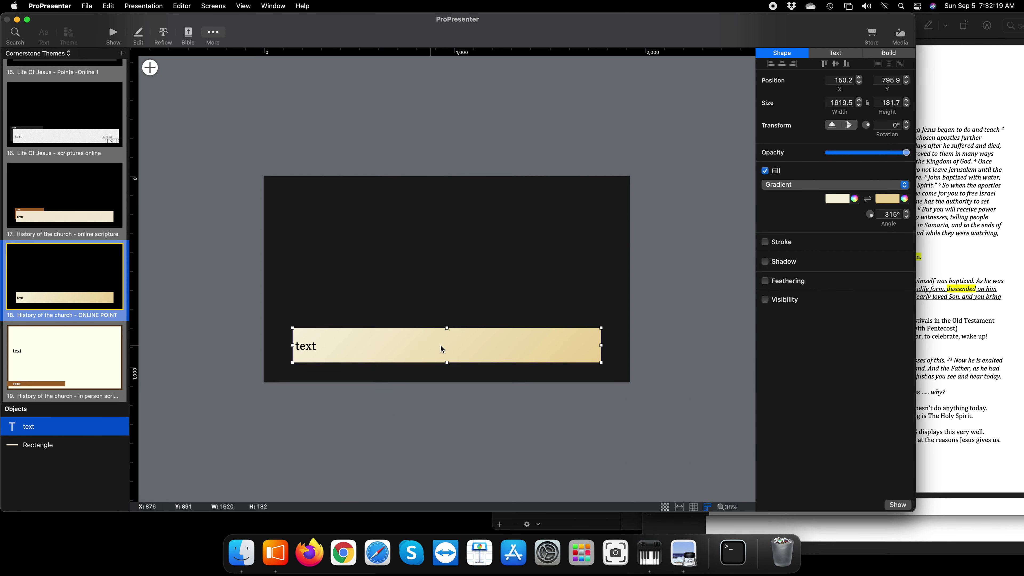
left_click(834, 56)
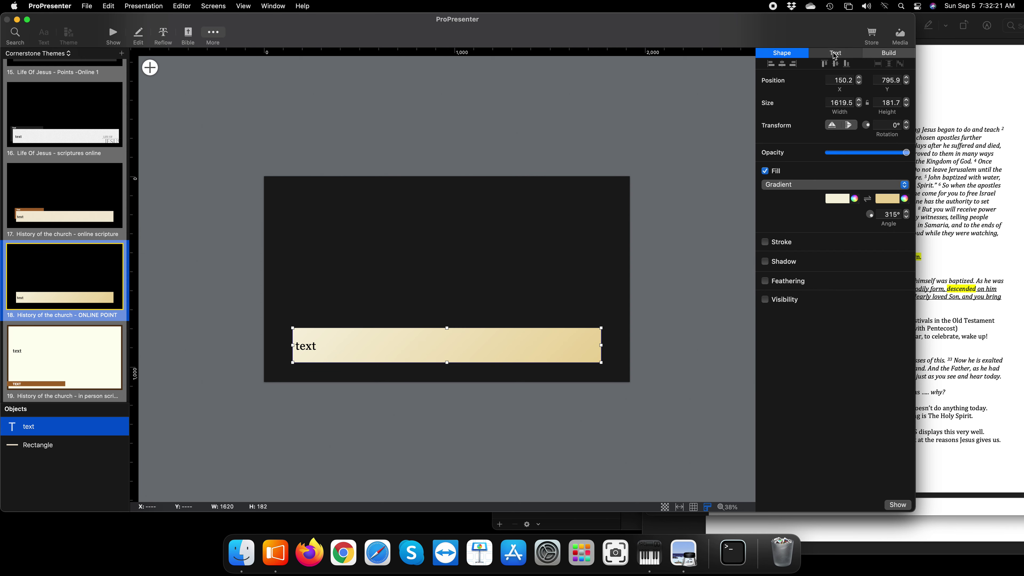
left_click(820, 211)
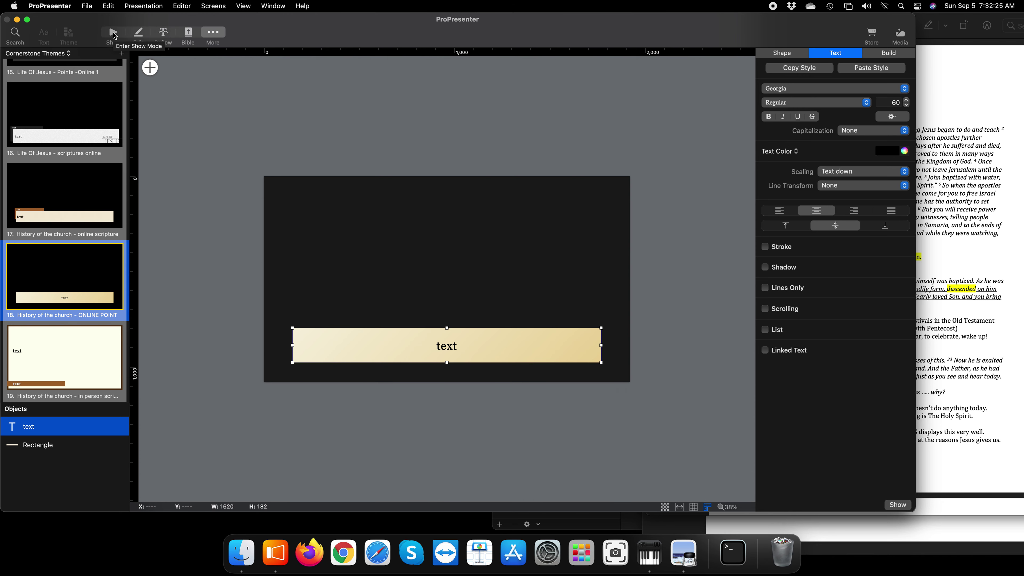
- Set the ONLINE POINT theme text's line transform to "Remove line returns" and go back to the show view
left_click(905, 186)
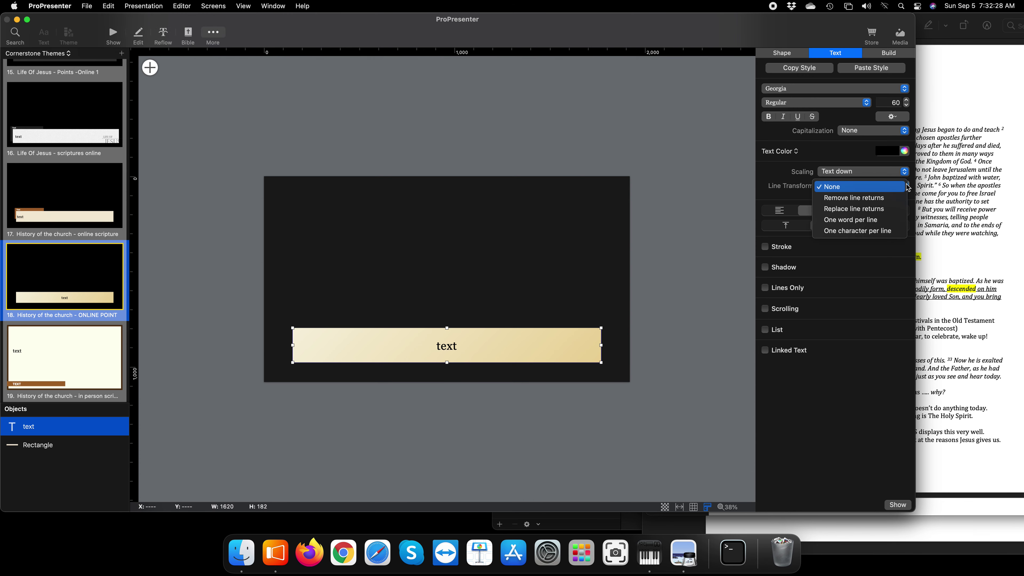
left_click(897, 202)
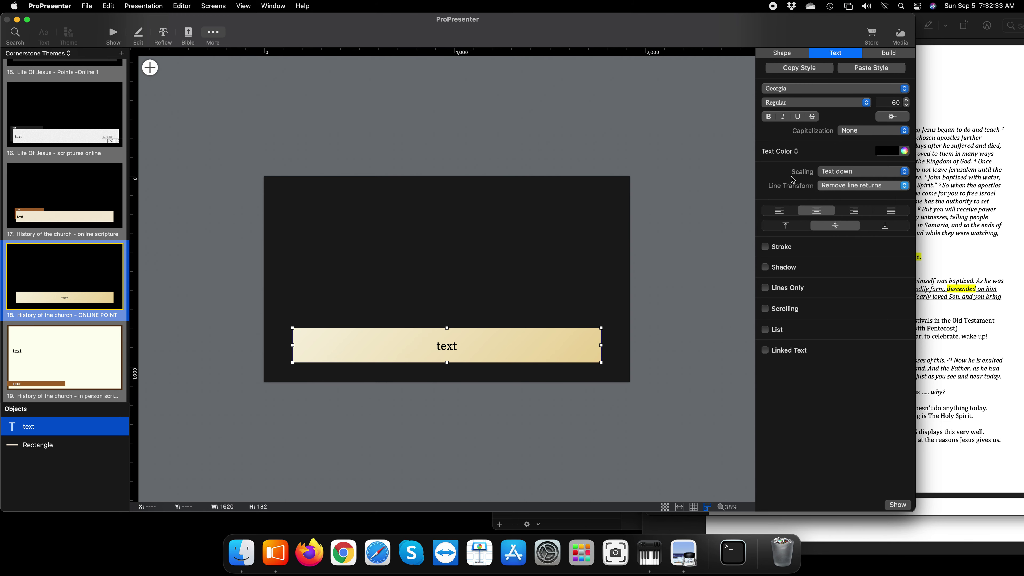
left_click(108, 39)
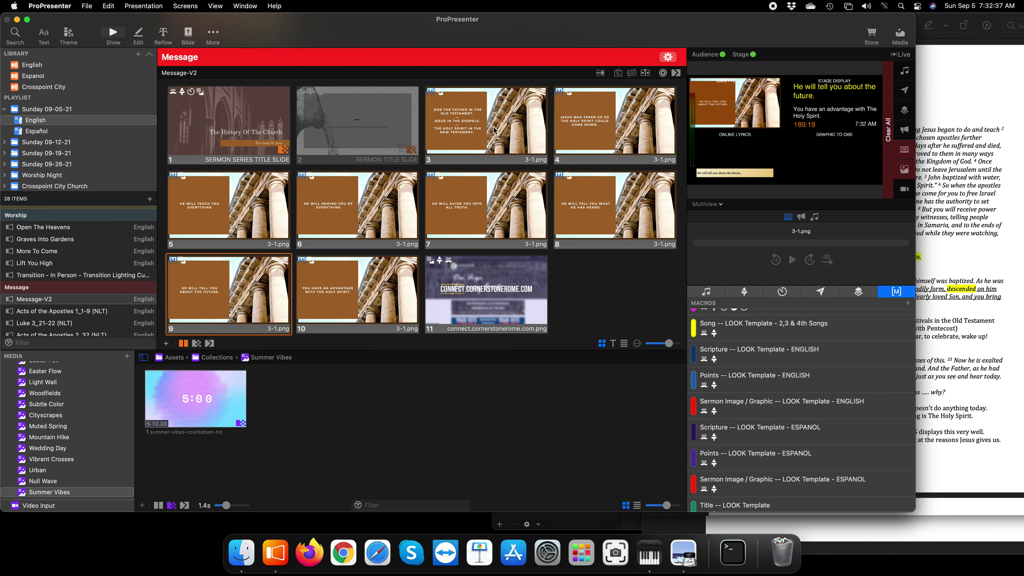
- Display Message-V2's slide 3 live and preview it on the Output to OBS screen
left_click(496, 130)
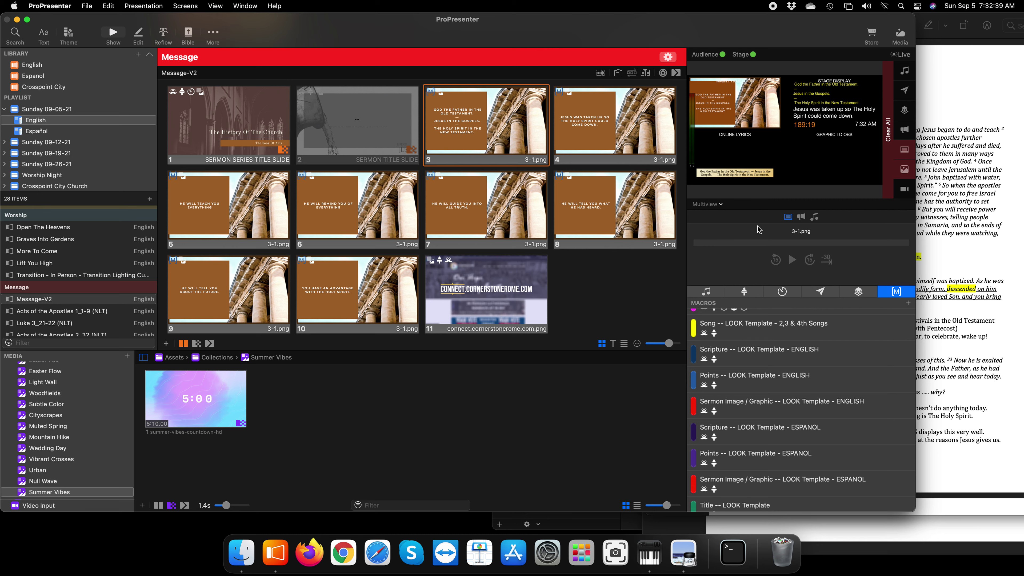
left_click(719, 205)
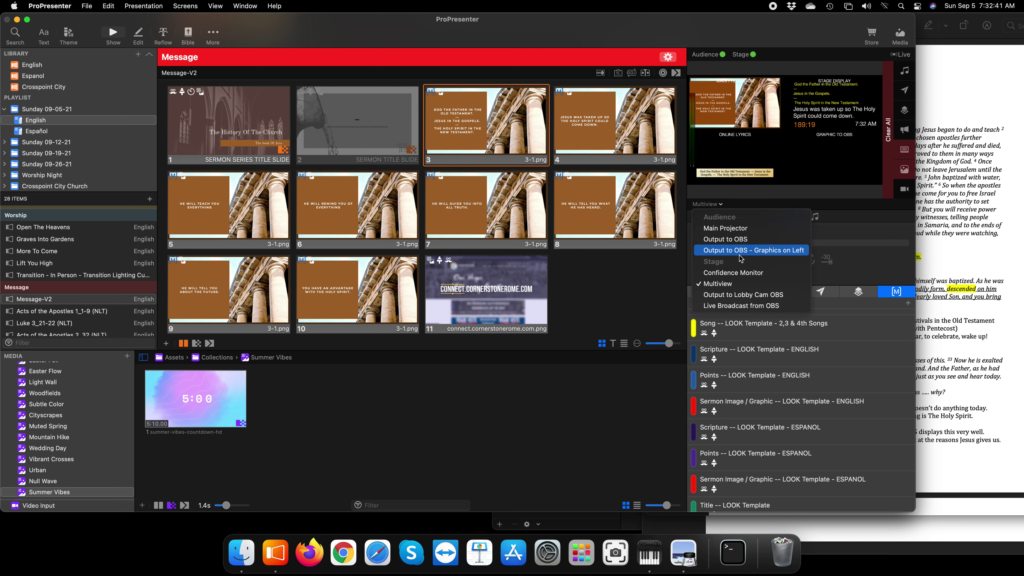
left_click(735, 240)
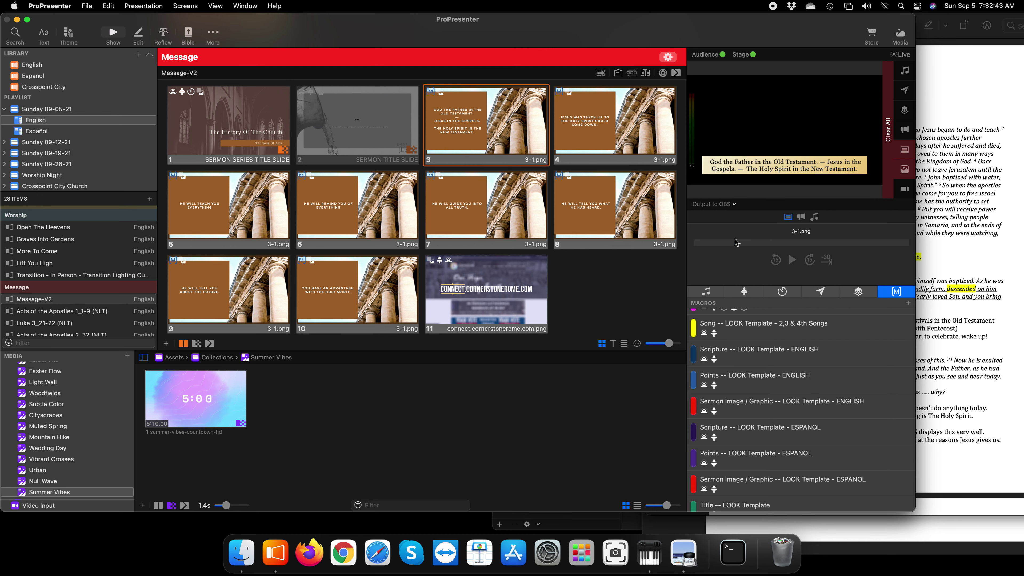
- Run slides 4 through 10 live in order to check their lower-third text in the Output to OBS preview
left_click(583, 131)
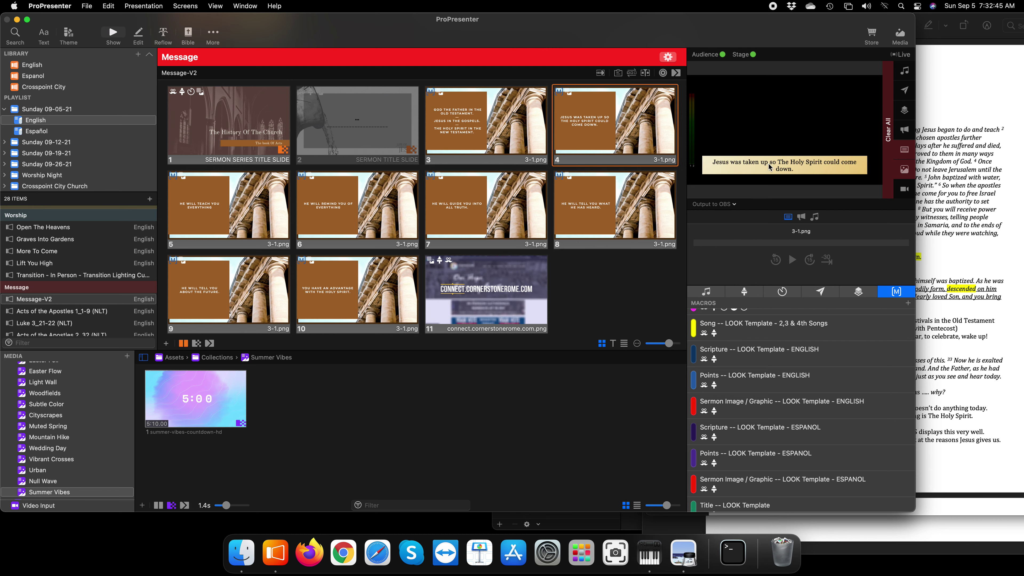
left_click(233, 211)
left_click(403, 209)
left_click(468, 210)
left_click(560, 213)
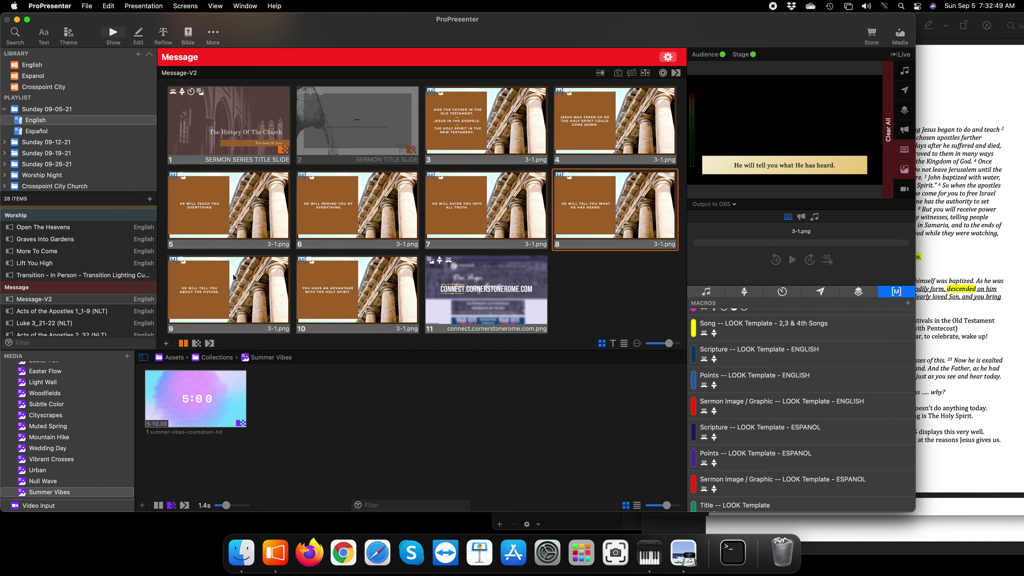
left_click(211, 290)
left_click(330, 289)
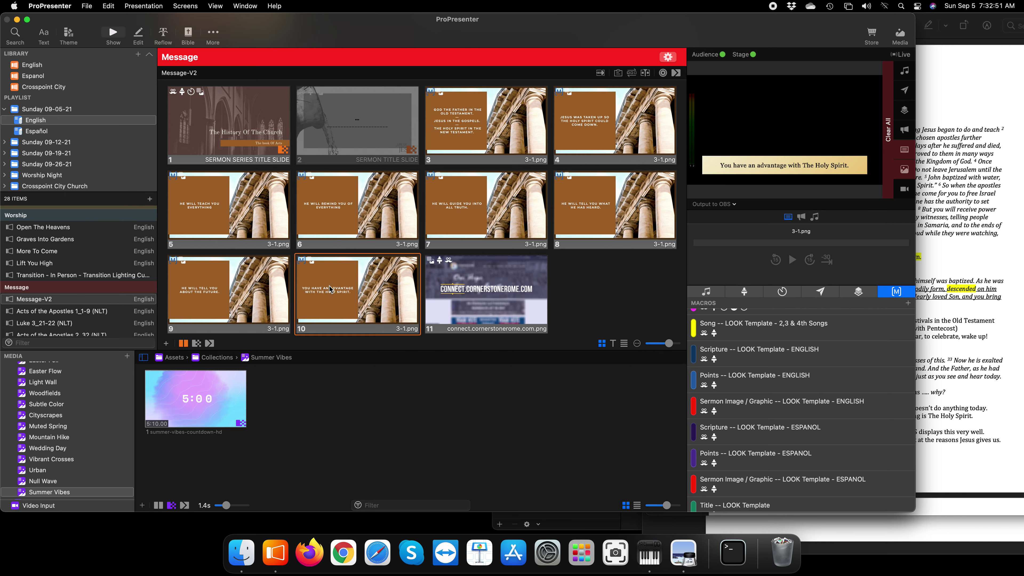
- Preview slide 10 on the Confidence Monitor and return the preview to Multiview
left_click(721, 204)
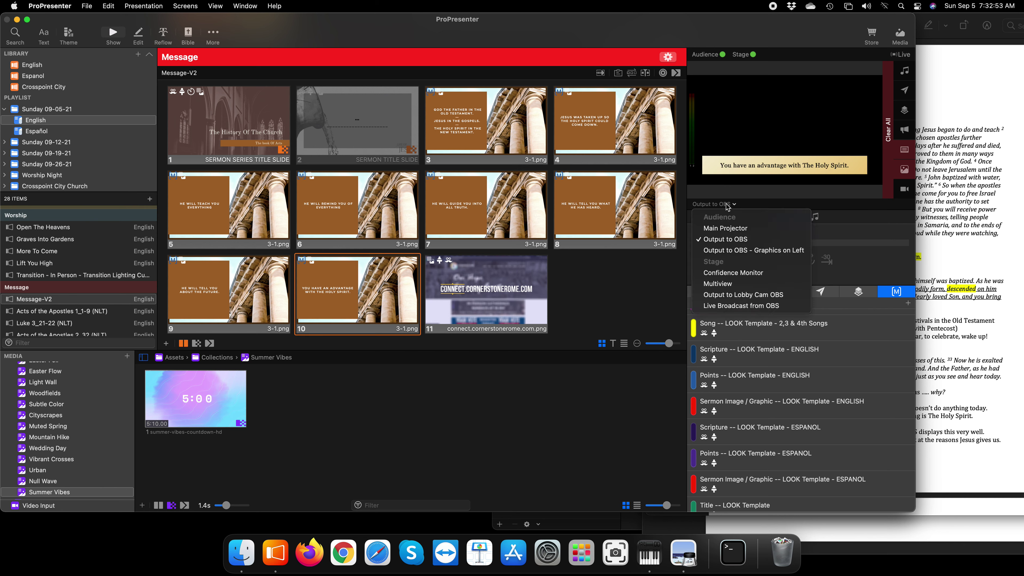
left_click(740, 273)
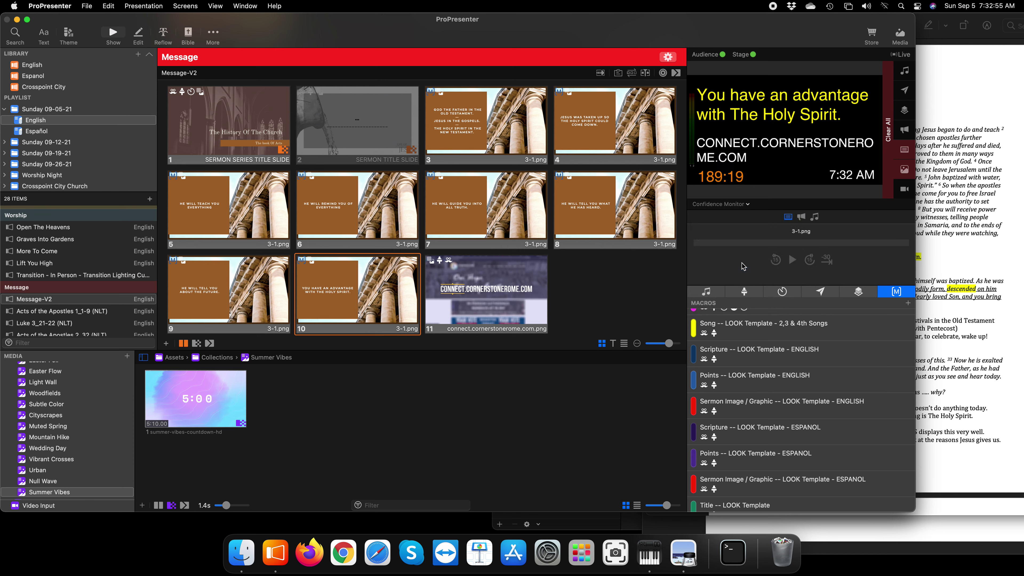
left_click(722, 204)
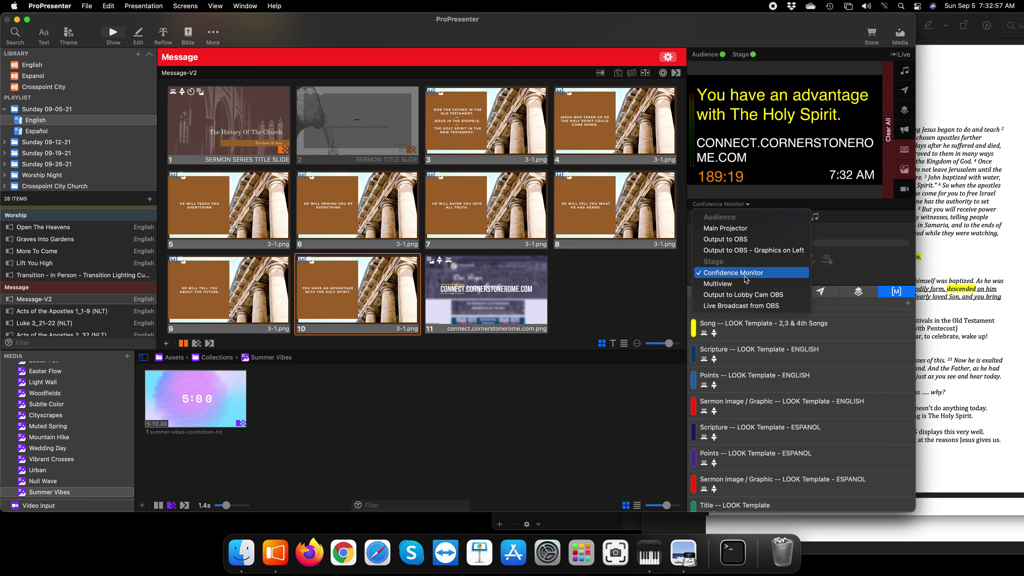
left_click(743, 283)
left_click(716, 204)
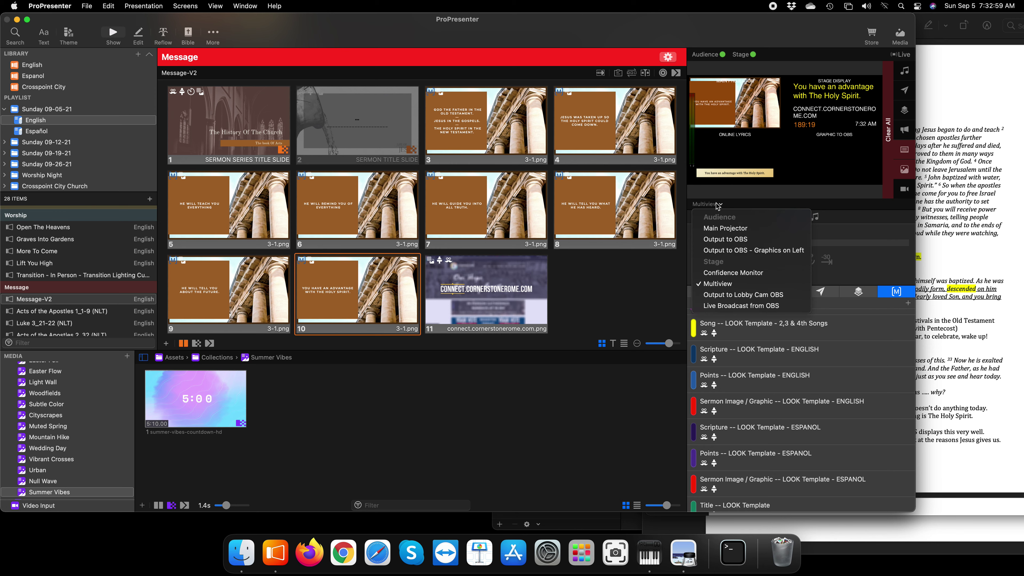
left_click(721, 285)
- Display the first slide of Acts of the Apostles 1_1-9 (NLT) live to check the scripture output
scroll(520, 278, "down", 5)
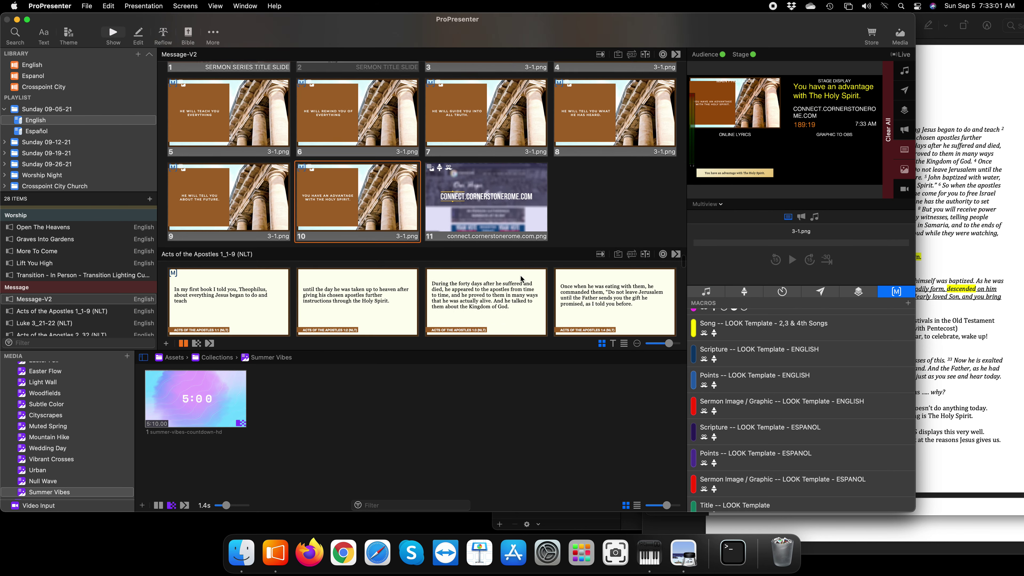
scroll(521, 278, "down", 3)
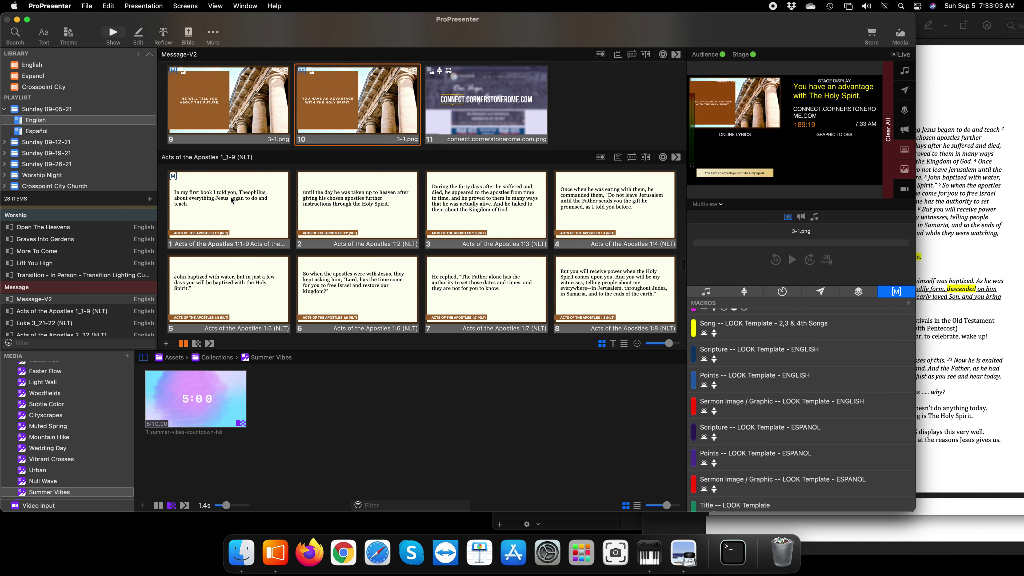
left_click(247, 208)
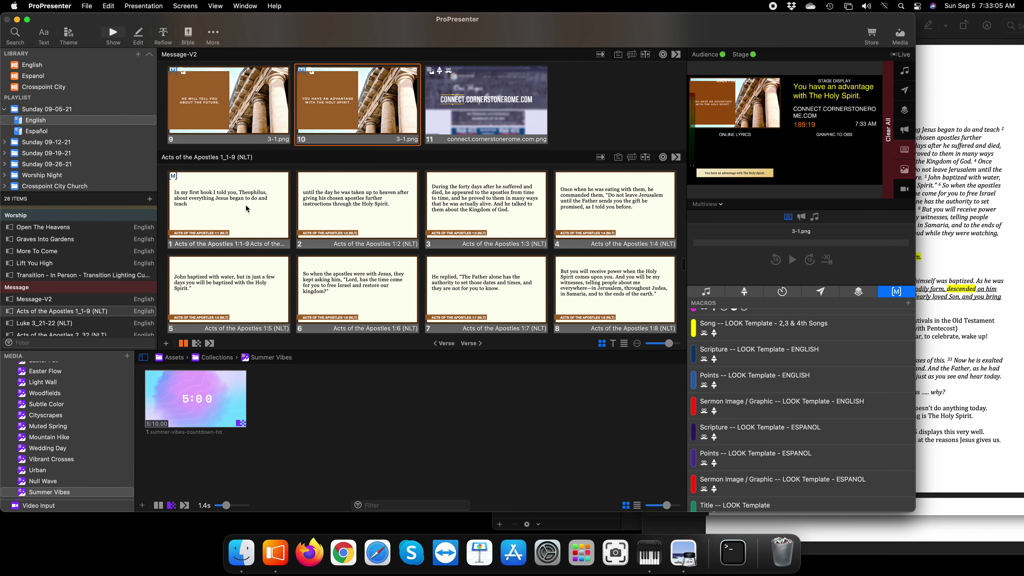
left_click(247, 208)
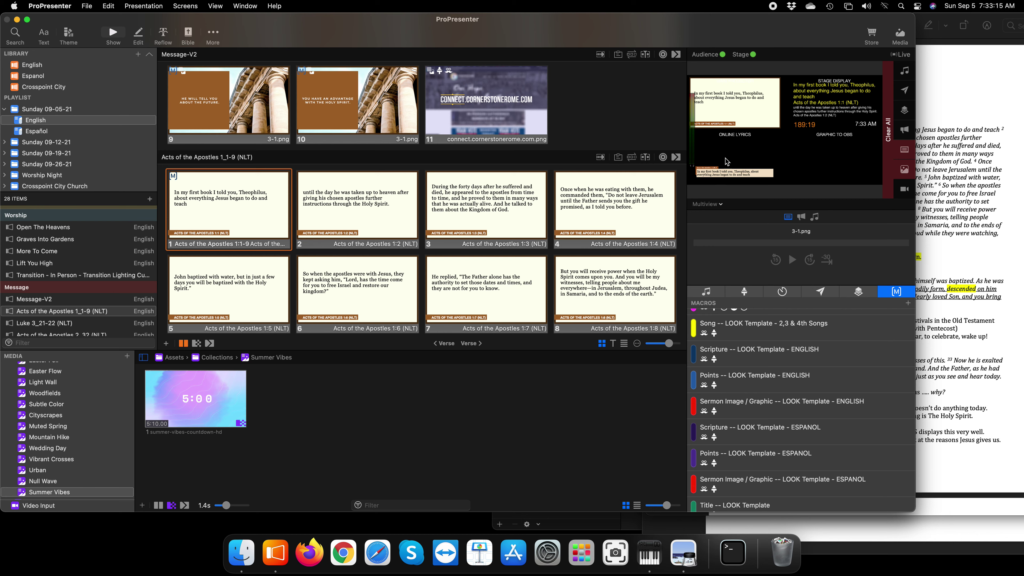
- Preview the live Acts of the Apostles 1:1 slide on the Output to OBS screen
left_click(718, 204)
left_click(745, 243)
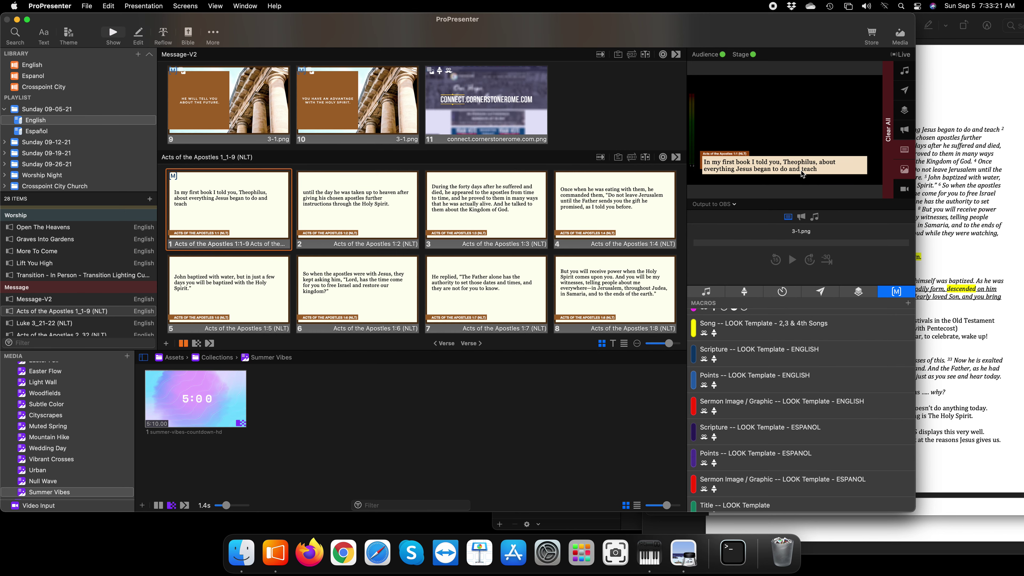
scroll(552, 307, "down", 5)
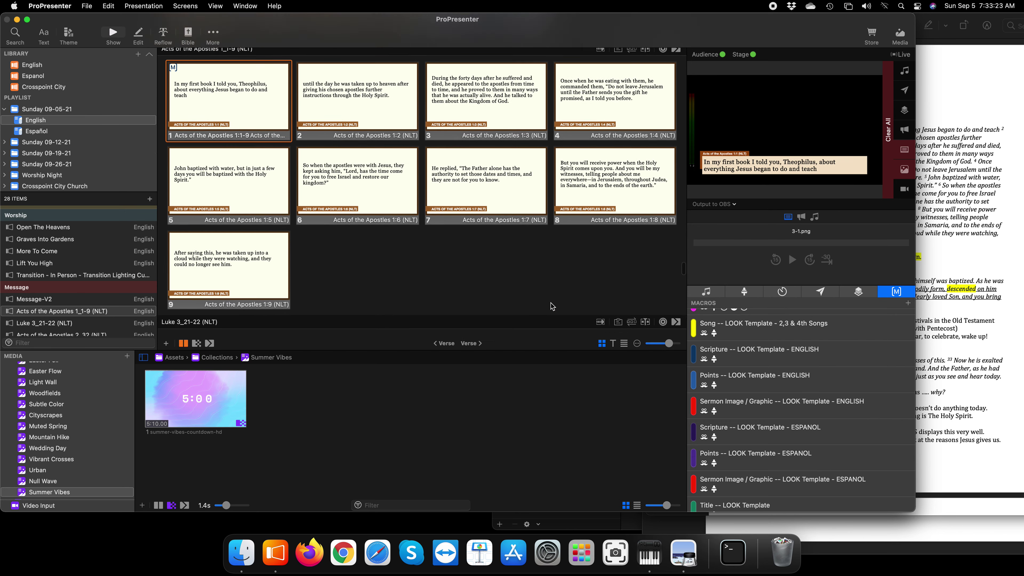
- Switch to Preview, minimize Acts.pdf and move the Spanish notes service 9-5-21.pdf fully into view
left_click(968, 220)
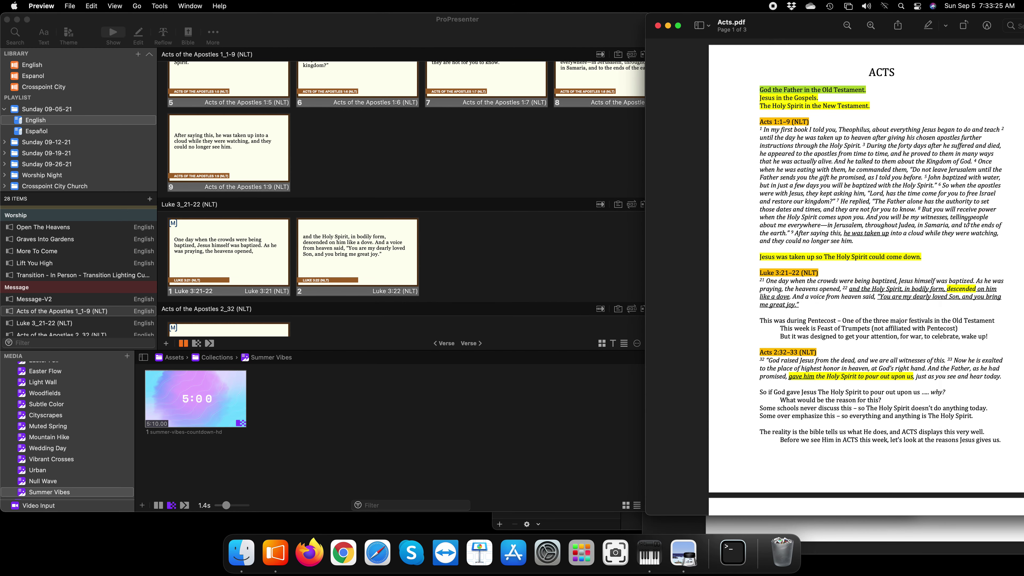
left_click(667, 25)
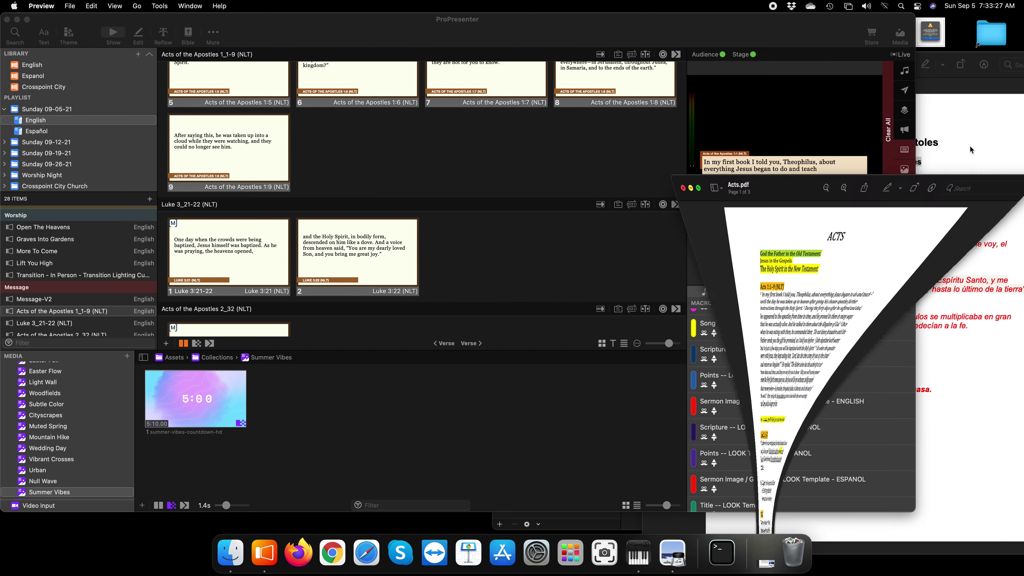
left_click_drag(807, 73, 772, 34)
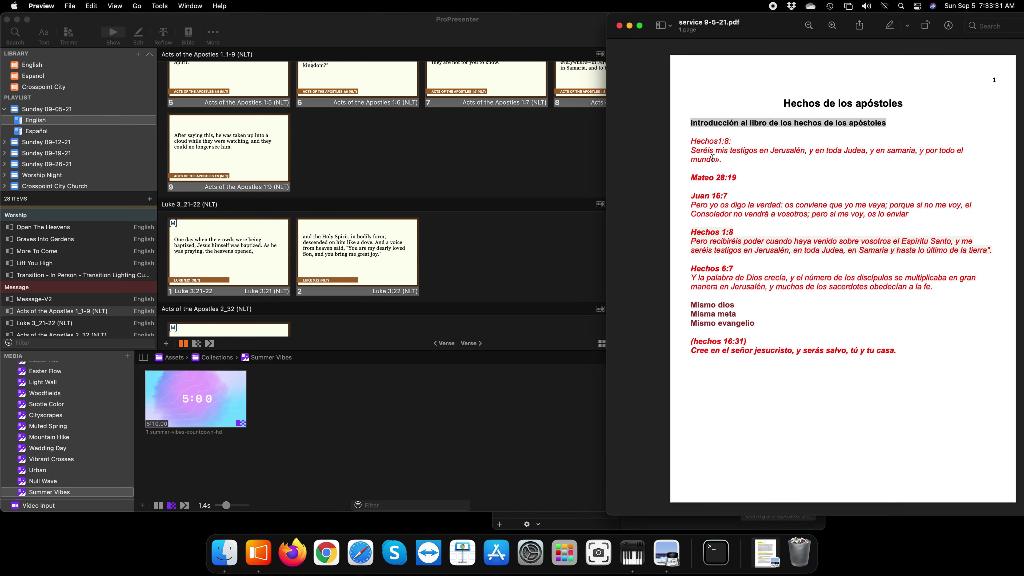
- Open ProPresenter's Bible lookup and enter the reference Hechos 1:8, copied from the first heading in service 9-5-21.pdf
left_click(443, 174)
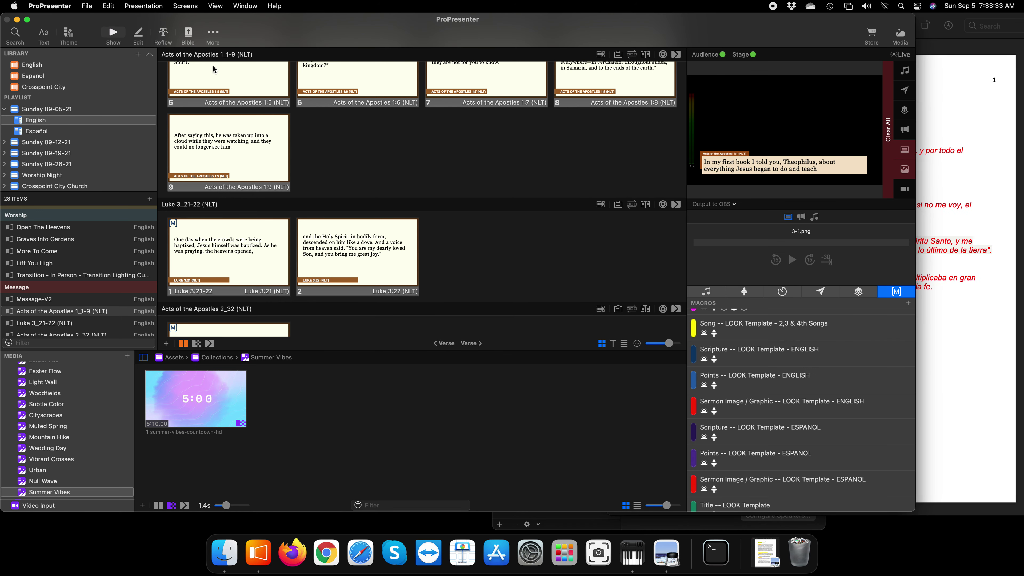
left_click(189, 35)
left_click(260, 75)
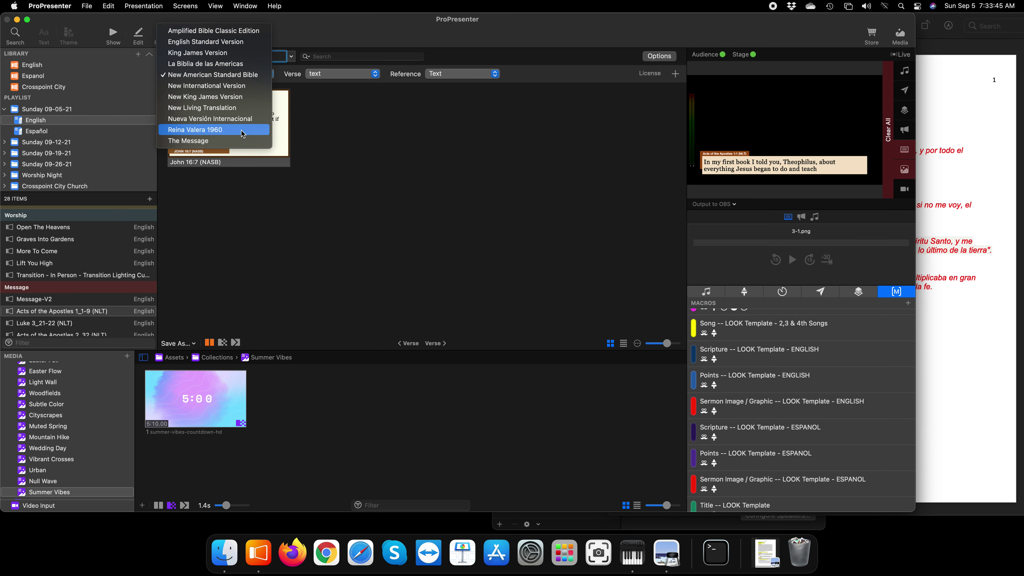
left_click(930, 143)
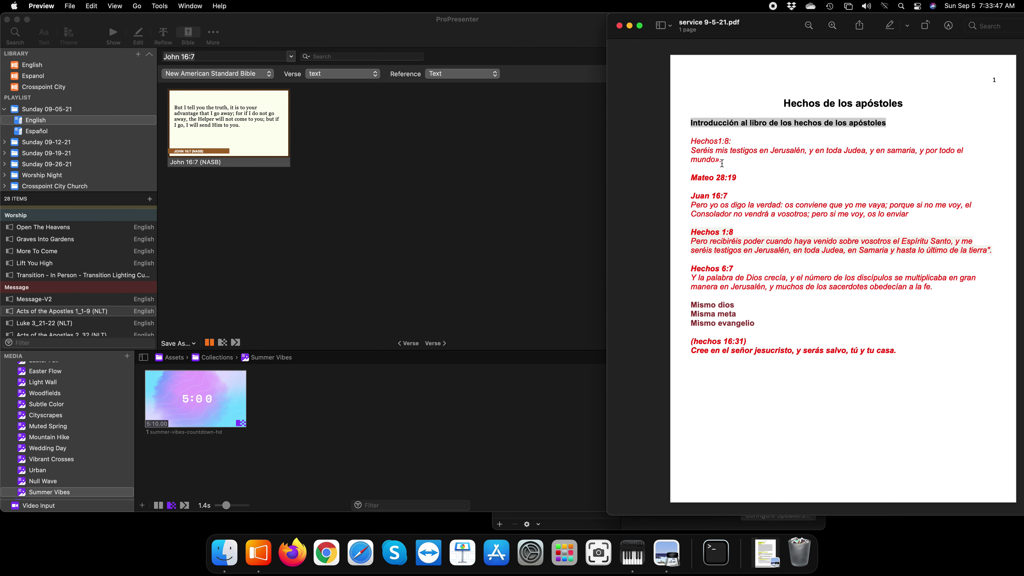
left_click_drag(728, 141, 685, 139)
key("super+c")
left_click(201, 56)
key("super+a")
key("super+v")
key("Left")
key("Left")
key("Left")
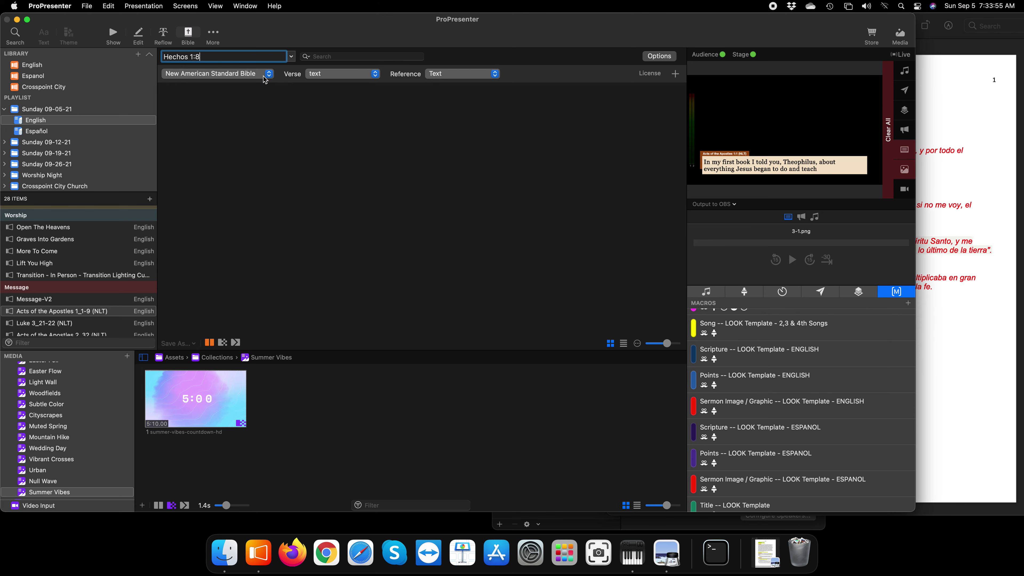
- Look up Hechos 1:8 in La Biblia de las Americas and display it live to compare with the Spanish notes
left_click(224, 73)
left_click(229, 59)
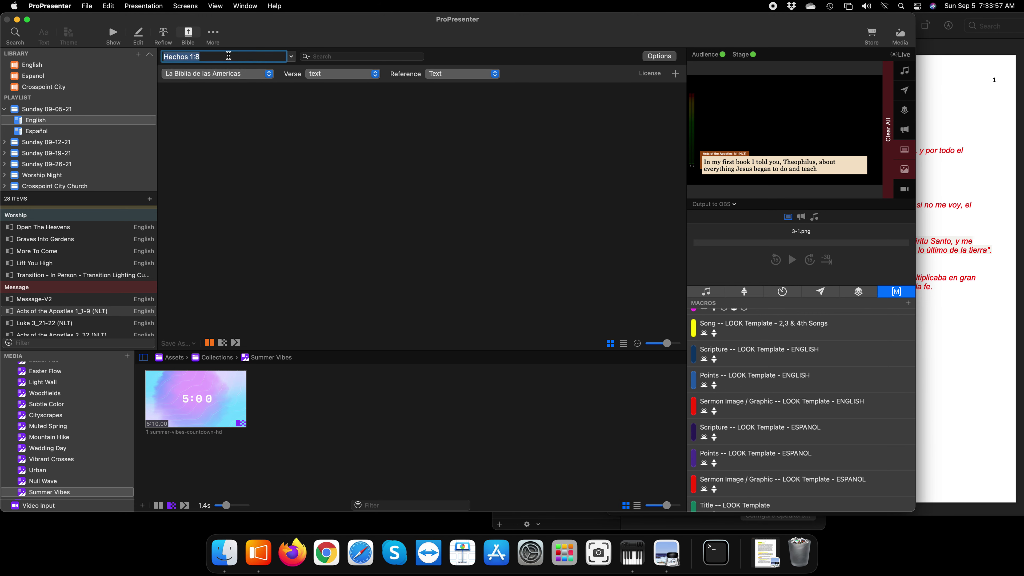
key("Return")
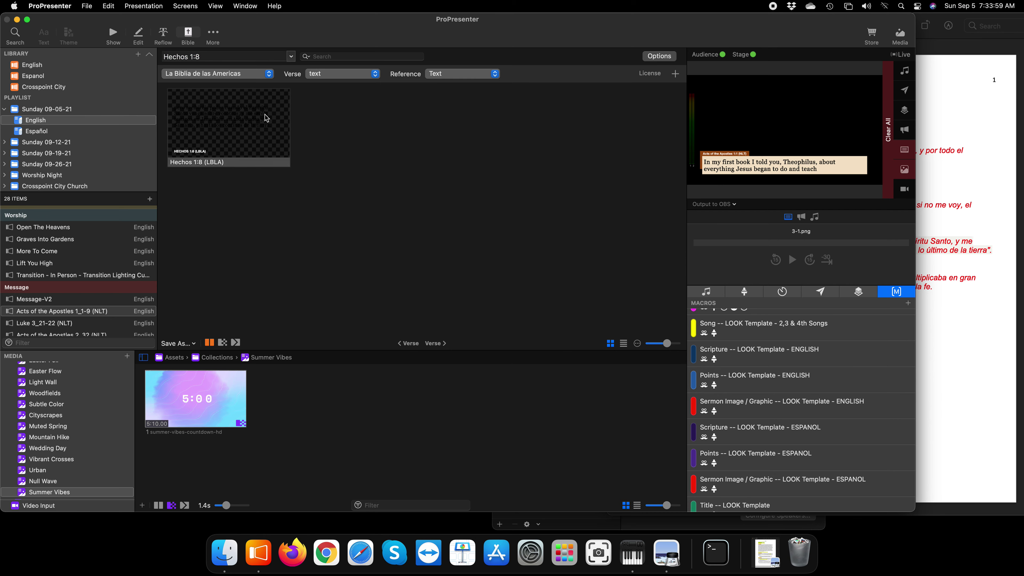
left_click(197, 130)
left_click(981, 154)
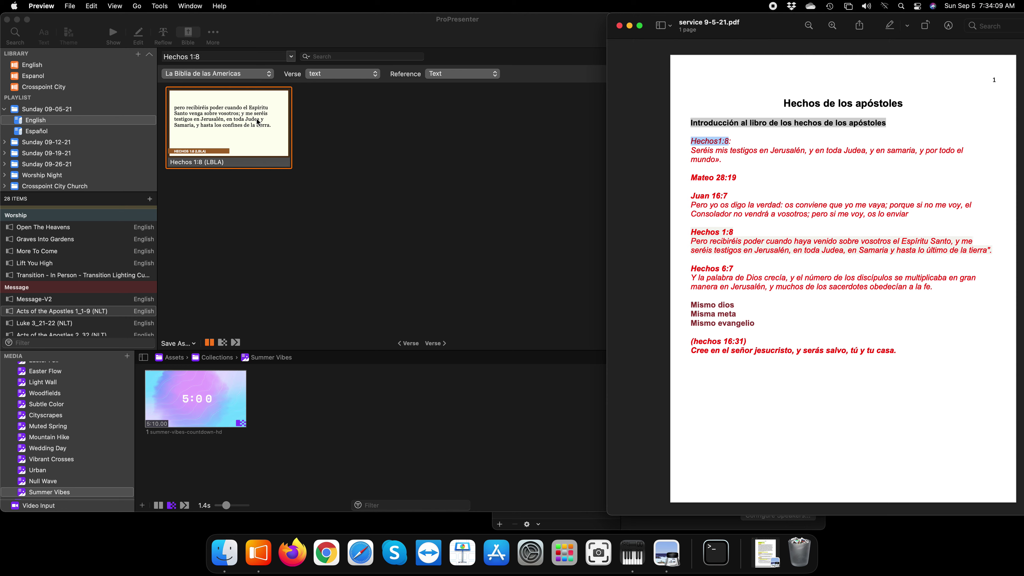
- Change the translation to Nueva Versión Internacional and display Hechos 1:8 live to compare its wording with the Spanish notes
left_click(247, 76)
left_click(247, 75)
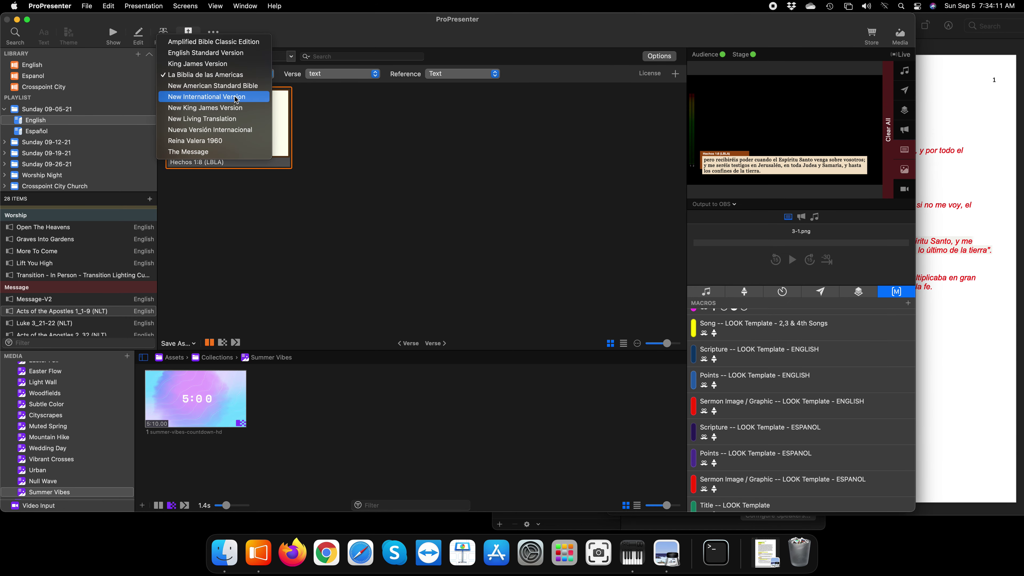
left_click(236, 130)
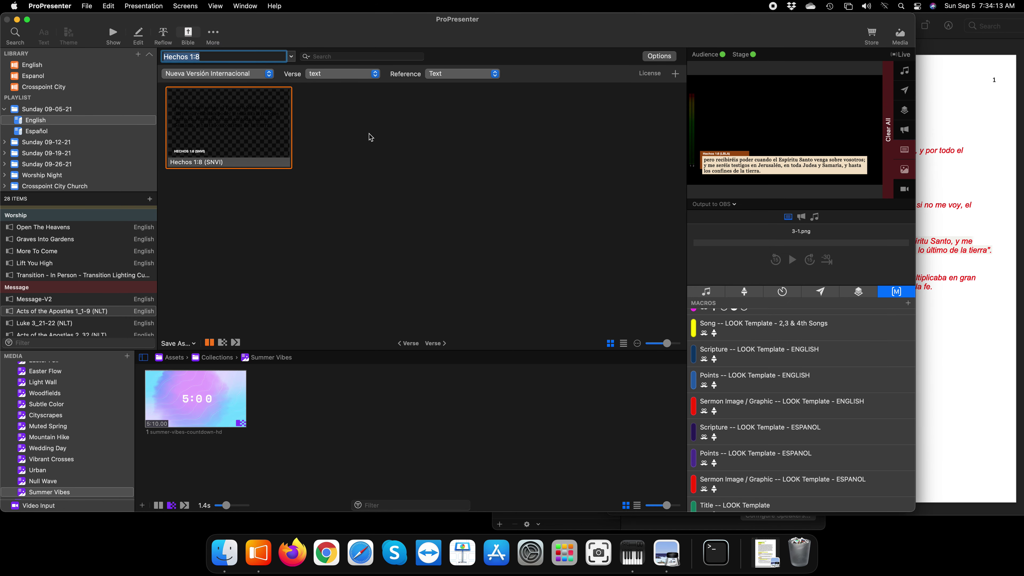
left_click(280, 129)
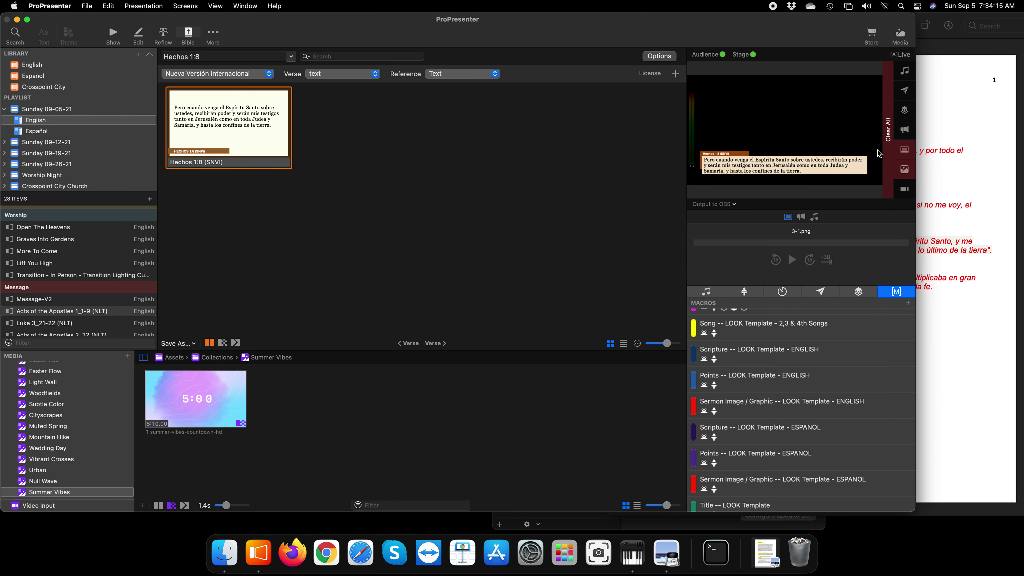
left_click(944, 136)
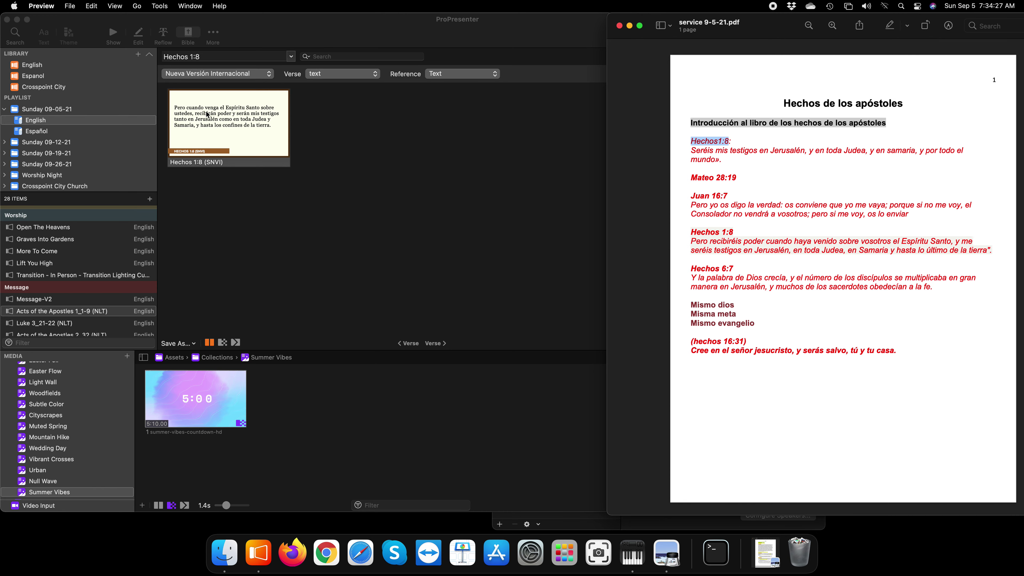
- Set the translation to Reina Valera 1960, then display Hechos 1:8 live and clear it while comparing with service 9-5-21.pdf
left_click(230, 74)
left_click(217, 86)
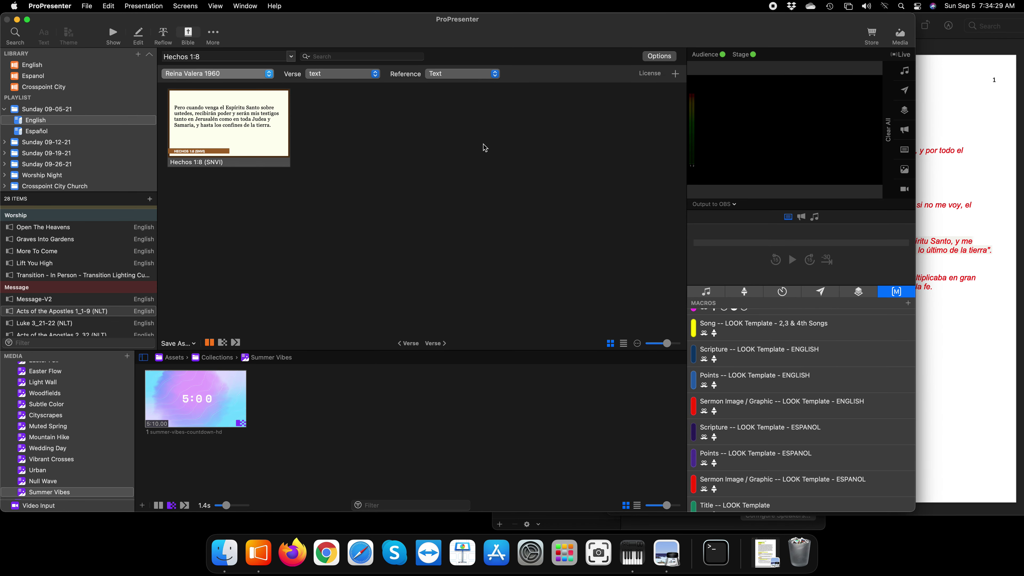
left_click(259, 133)
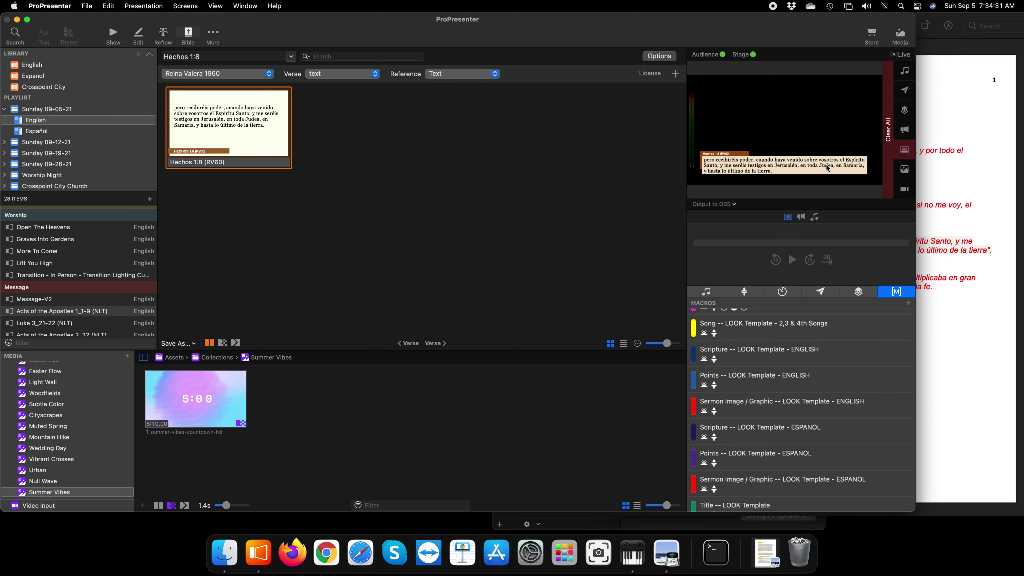
left_click(890, 158)
left_click(937, 156)
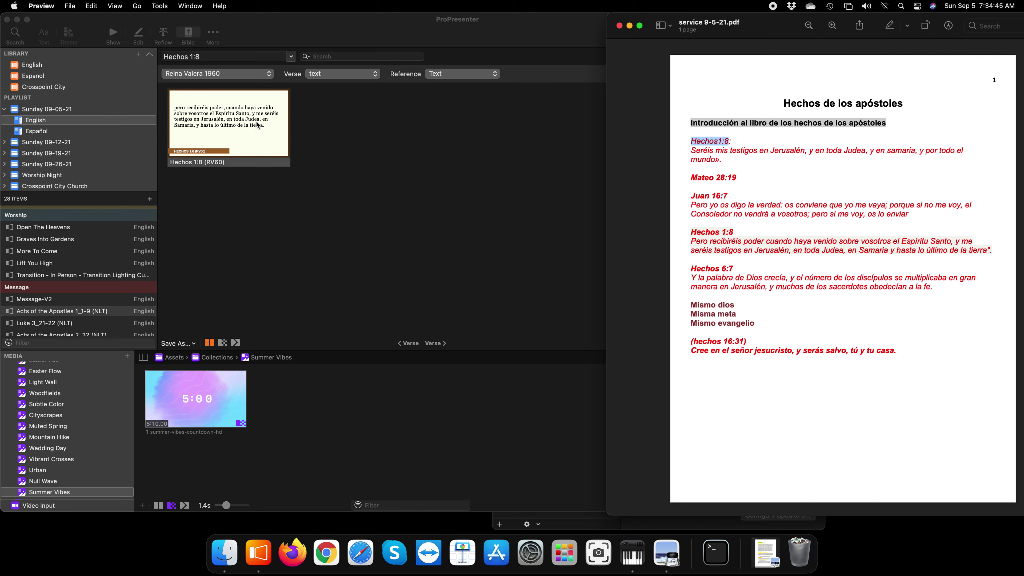
left_click(876, 210)
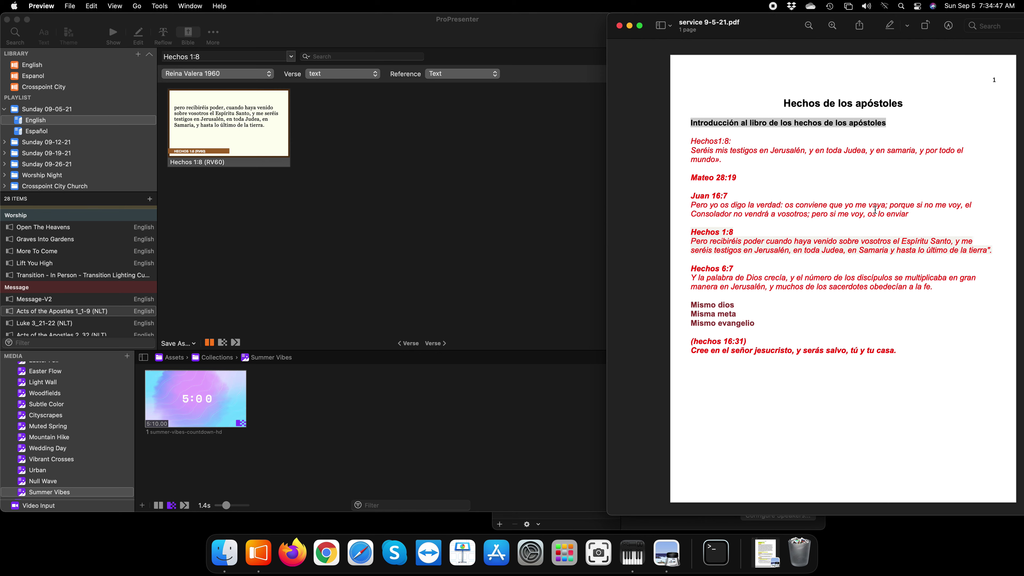